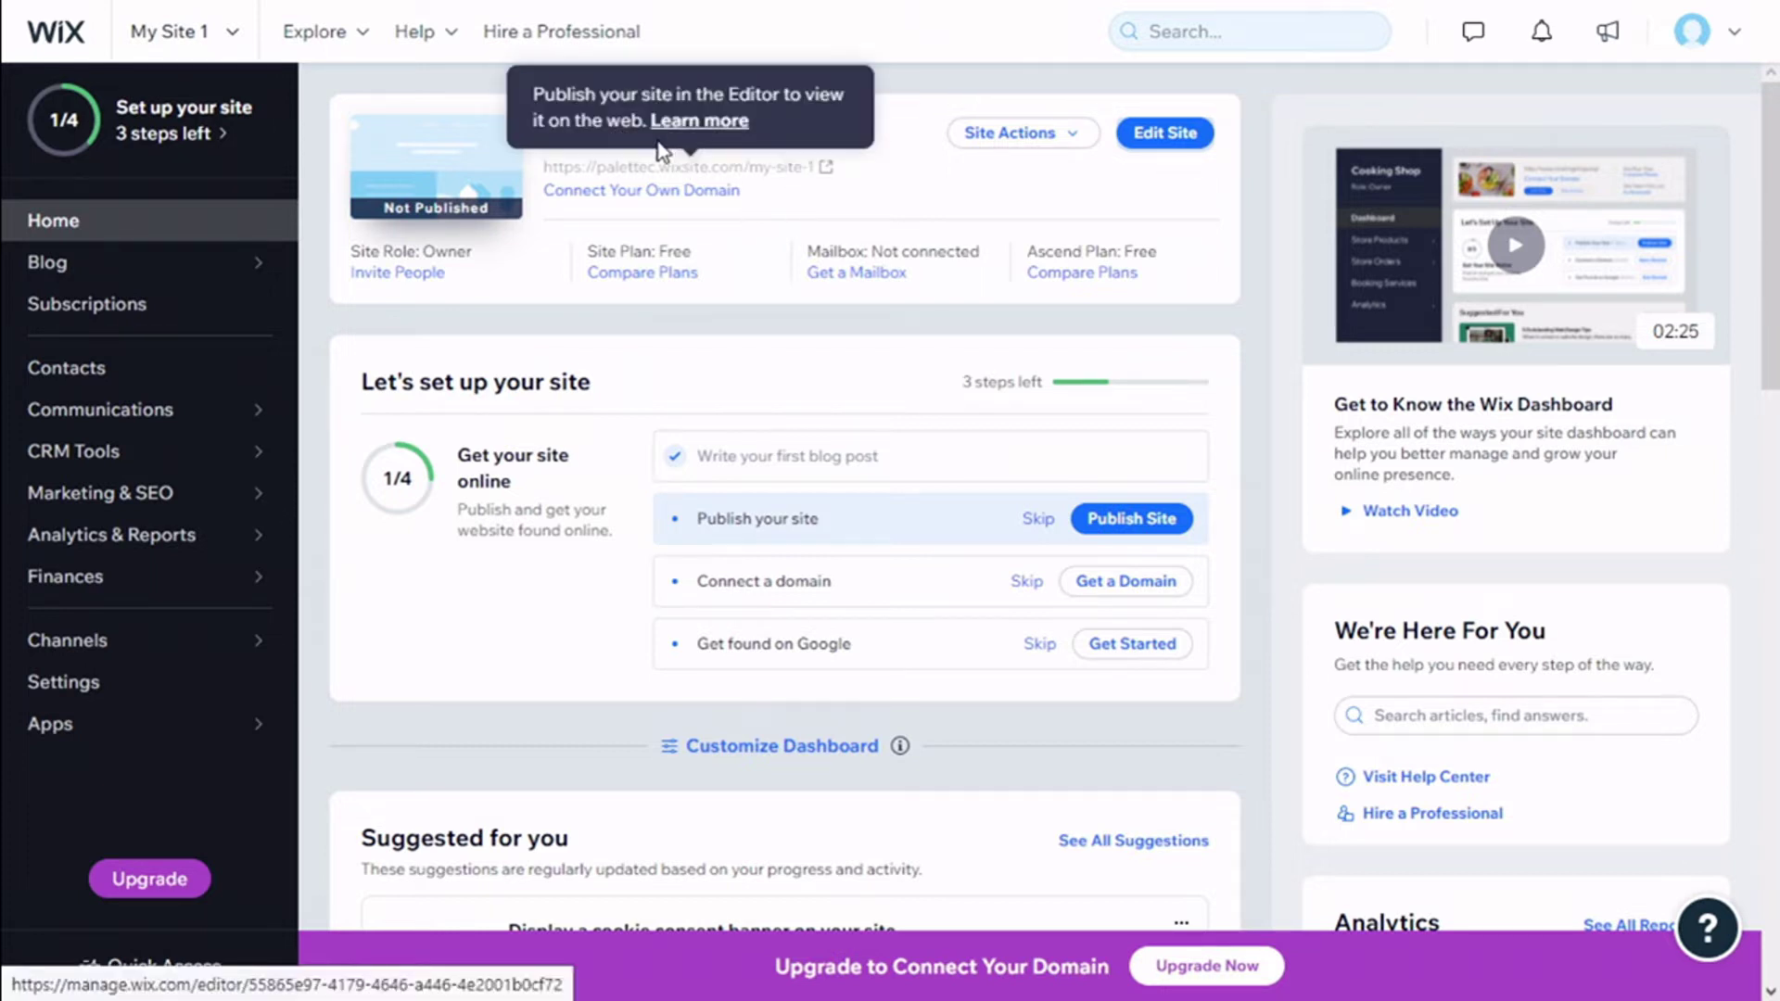
Open My Site 1 in the Wix Editor with Edit Site from the dashboard
left_click(1159, 139)
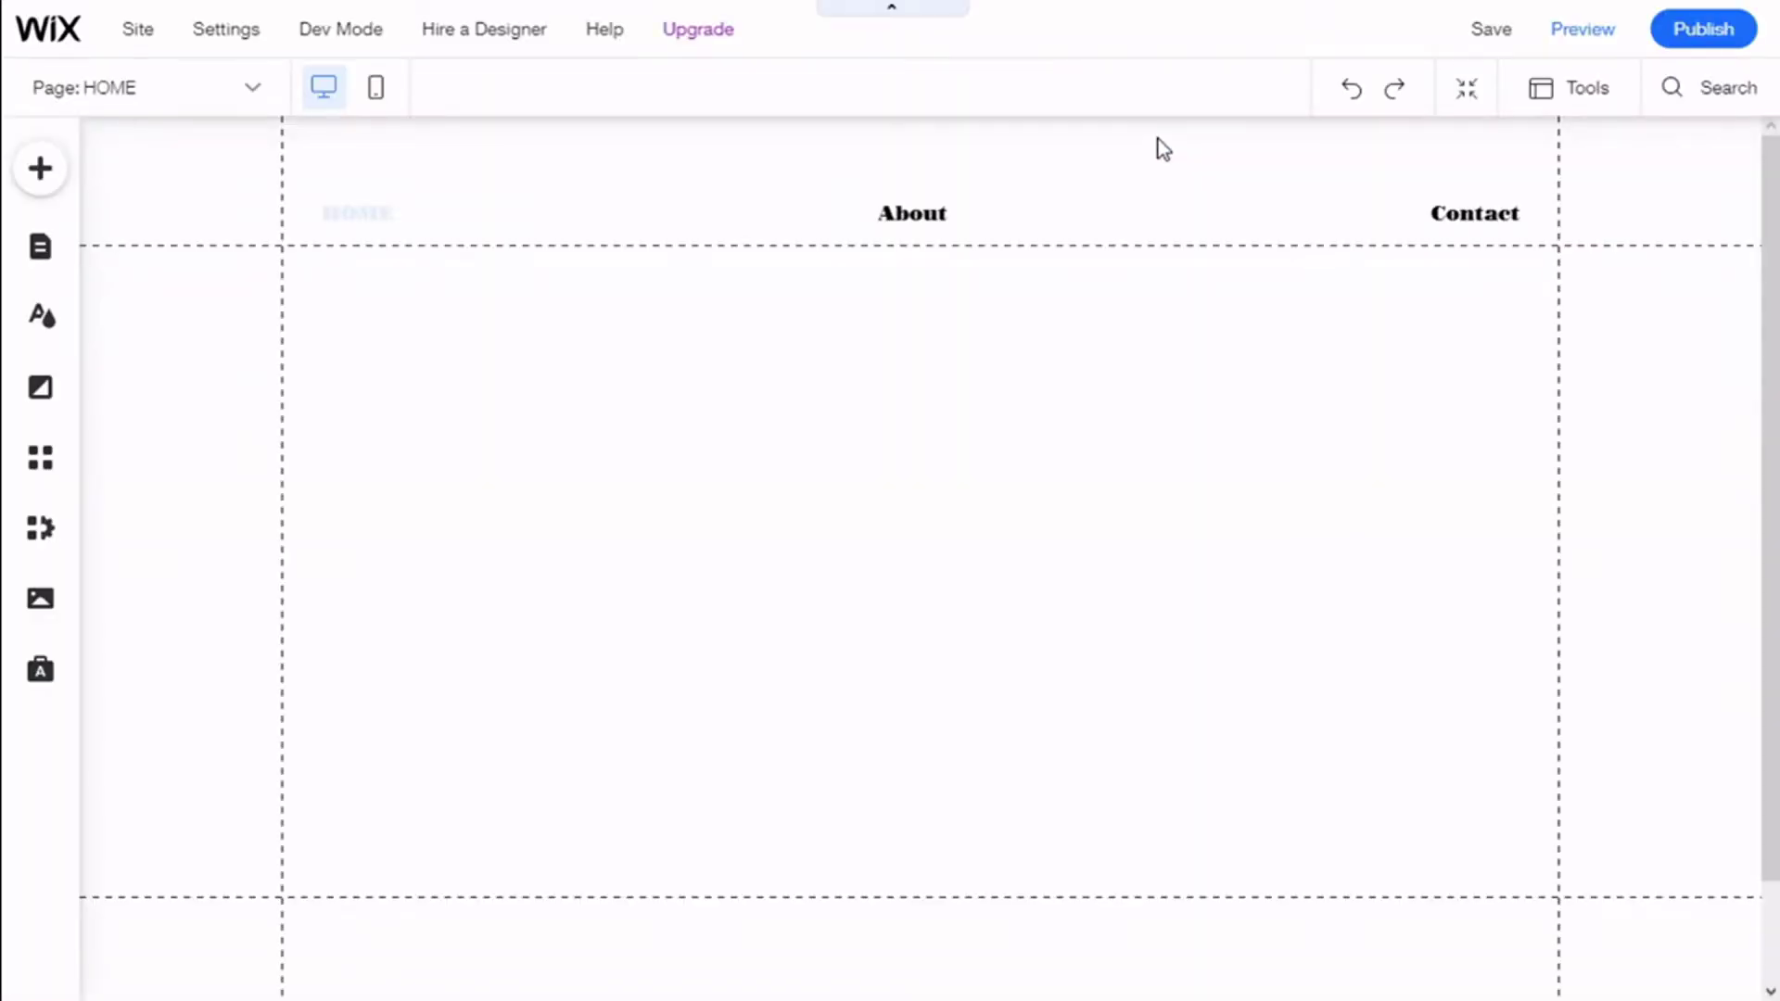
mouse_move(921, 247)
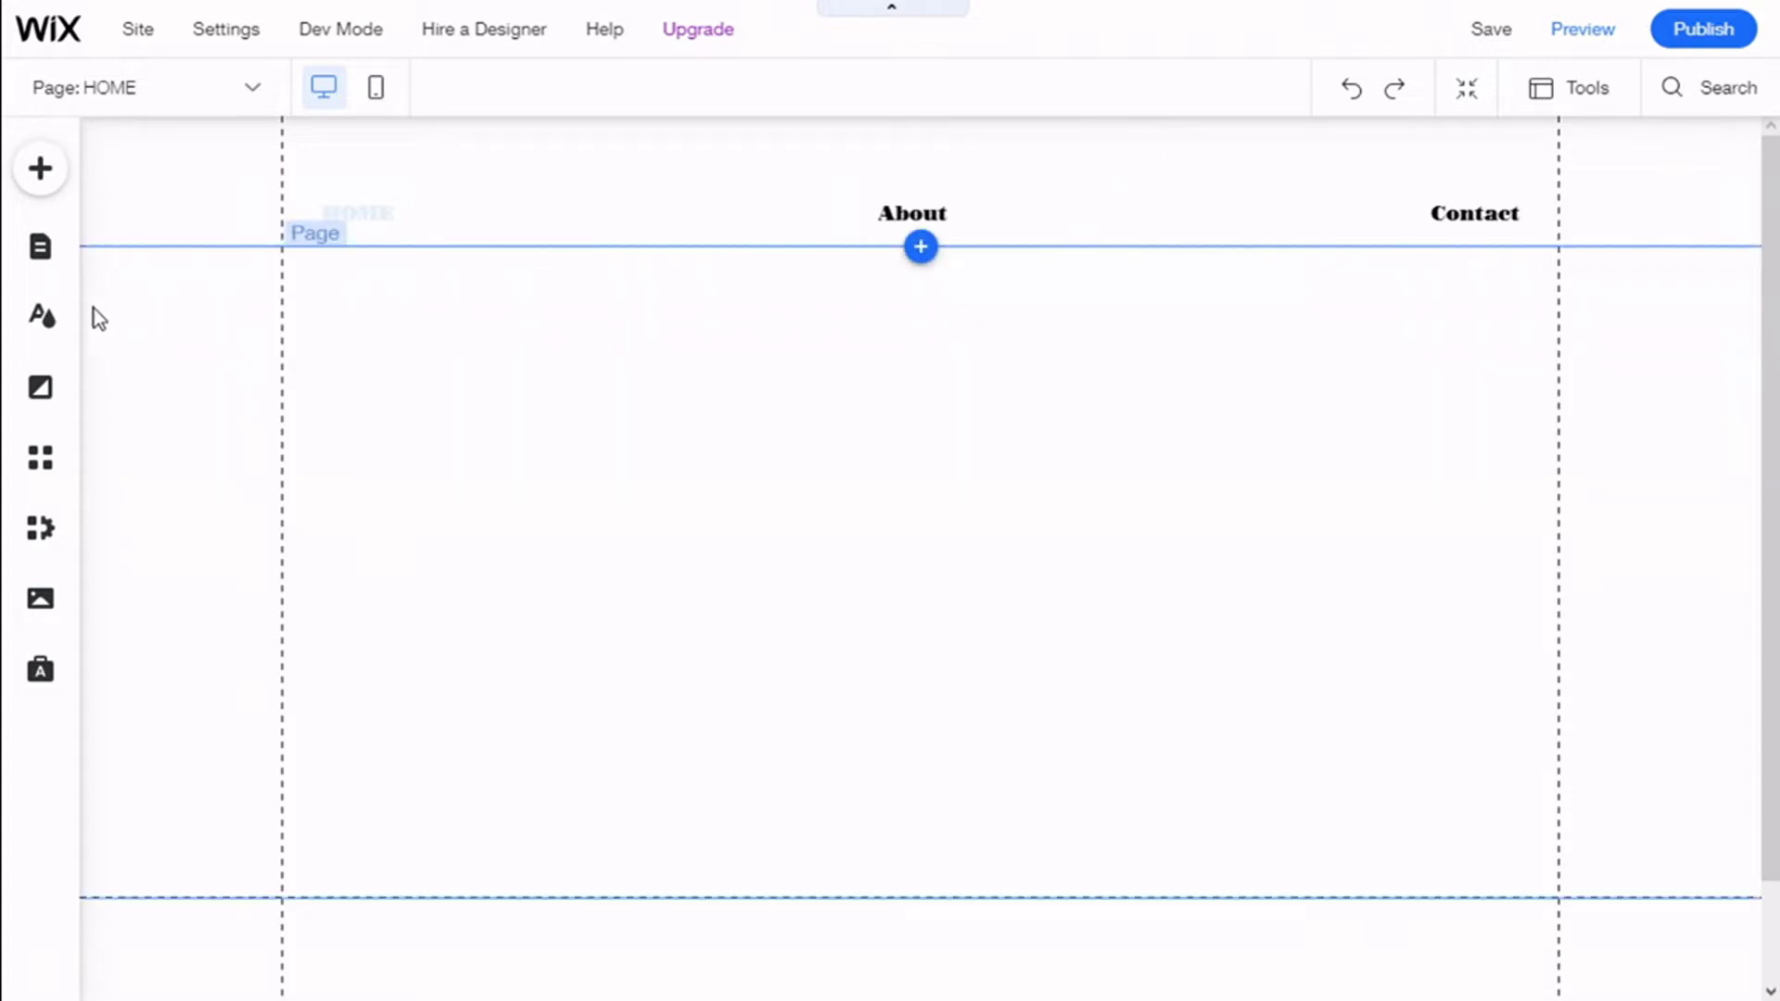
Add a Wix Blog from the Blog category of Menus & Pages' Add Page
left_click(42, 252)
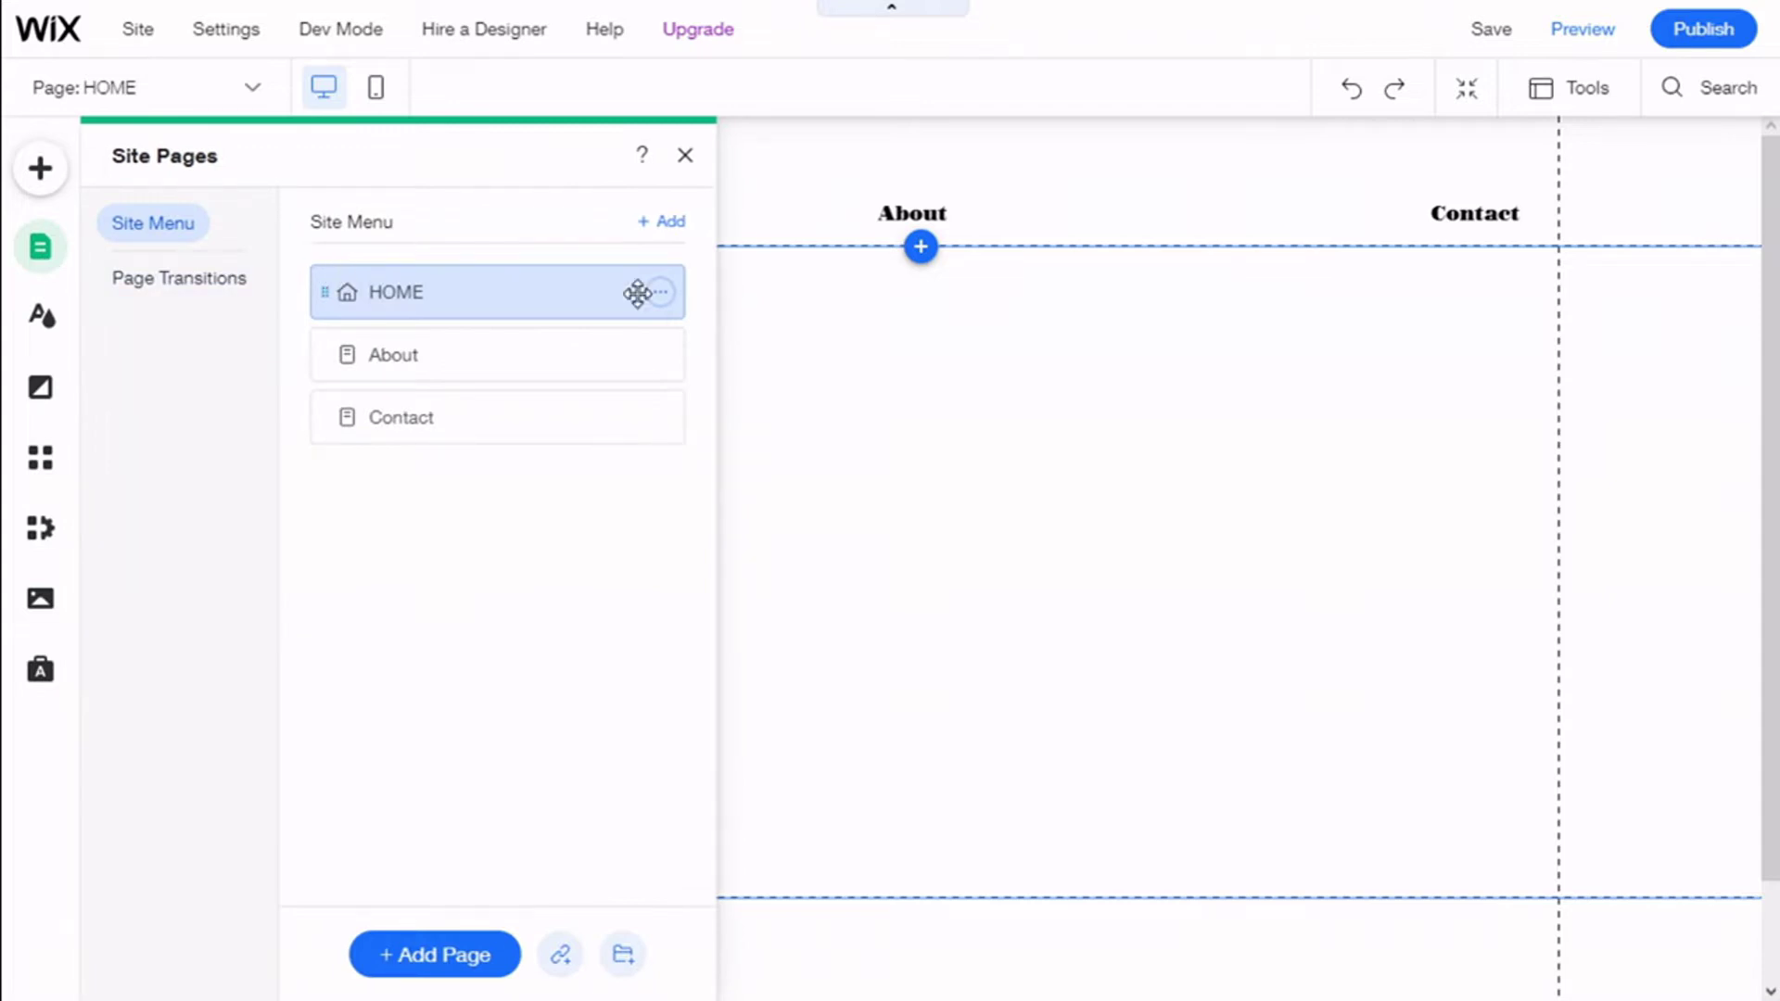
left_click(454, 962)
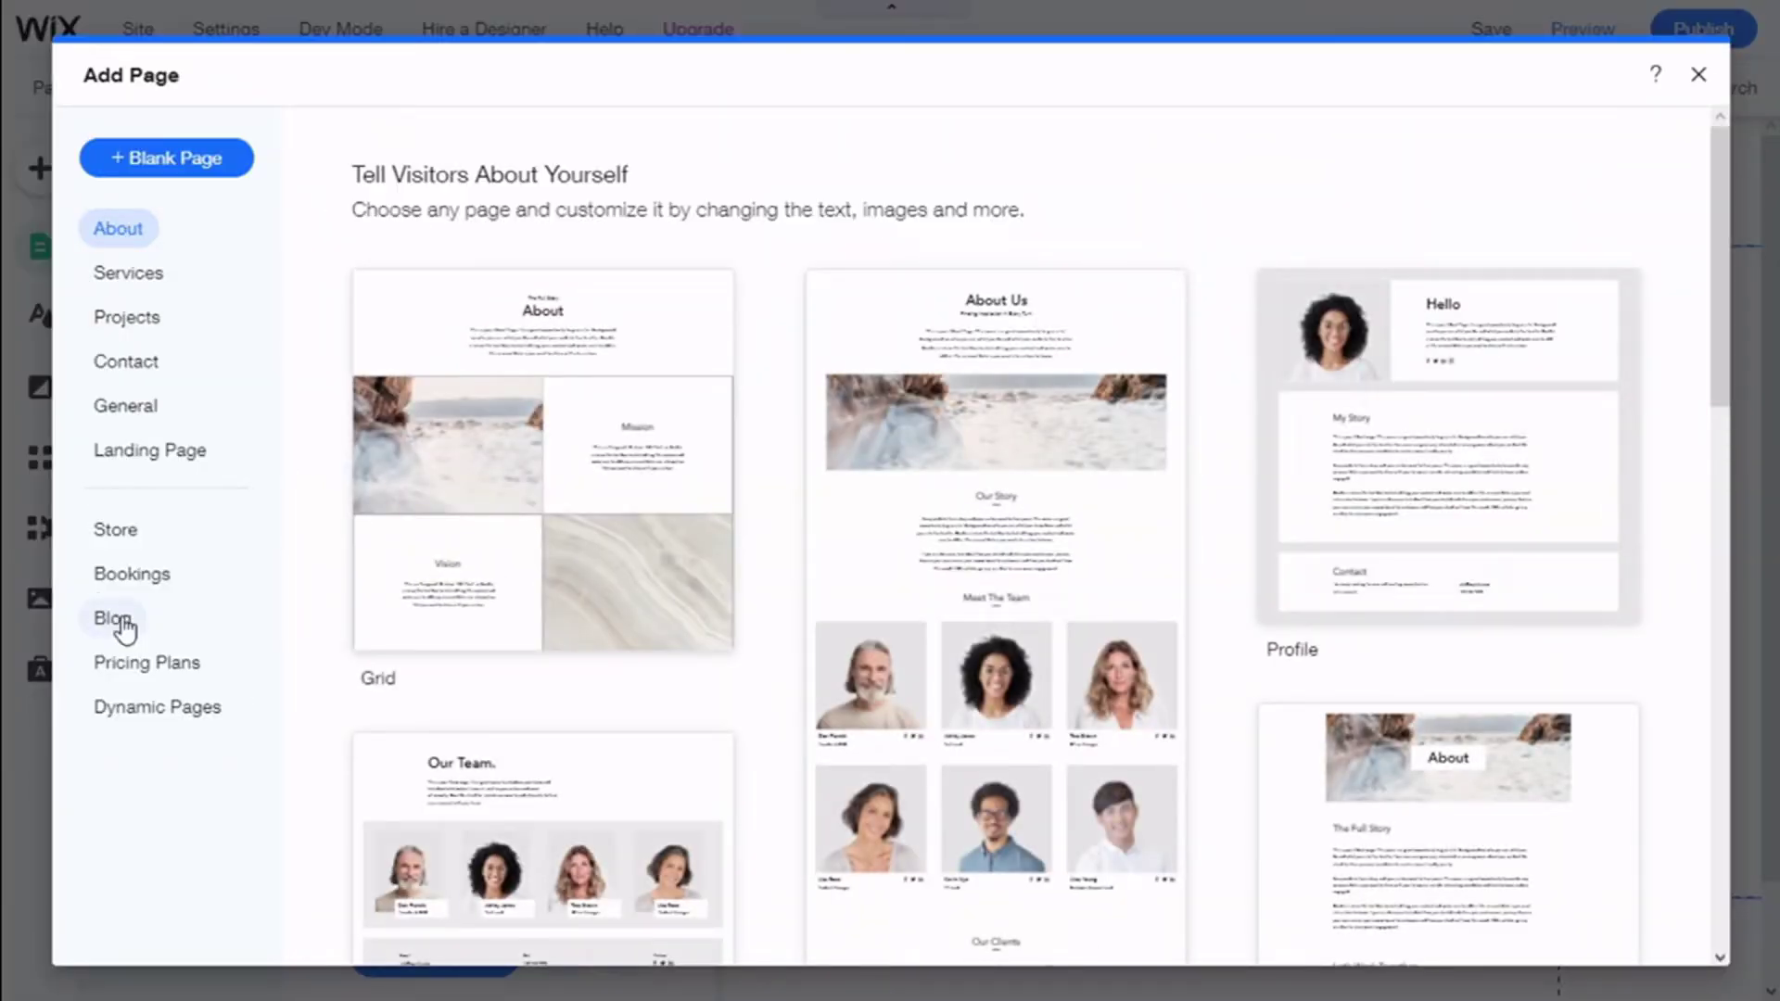
left_click(113, 618)
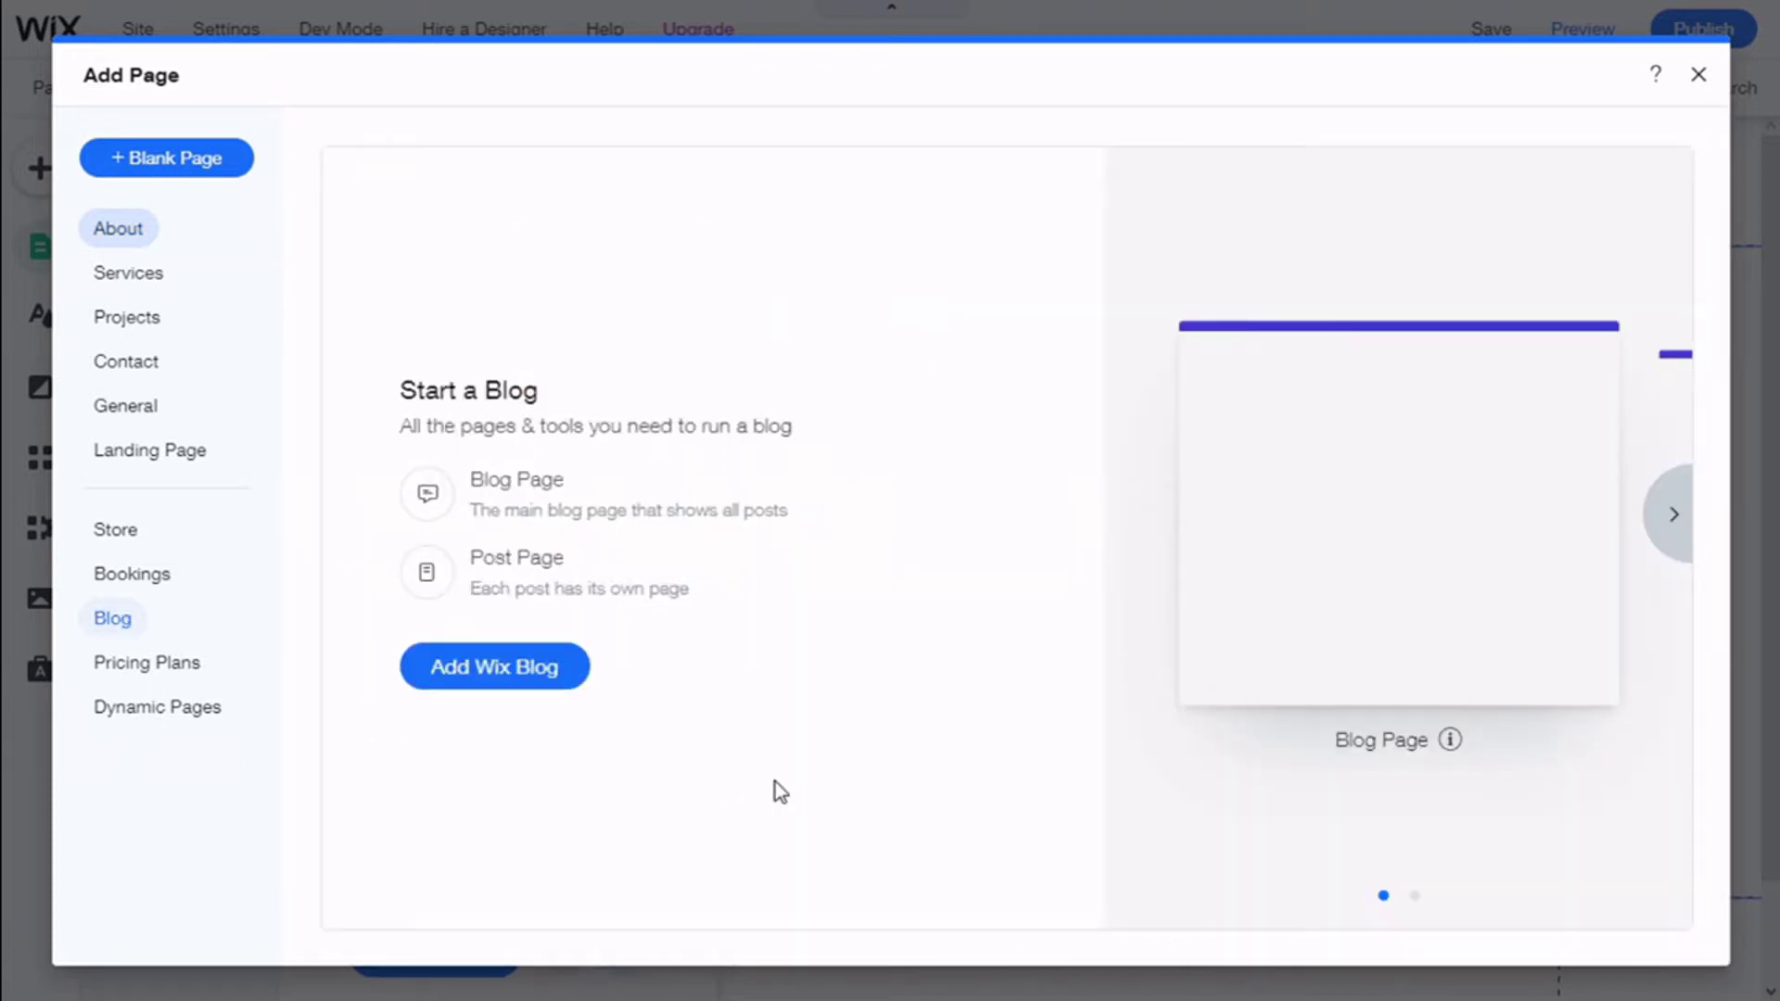
left_click(492, 676)
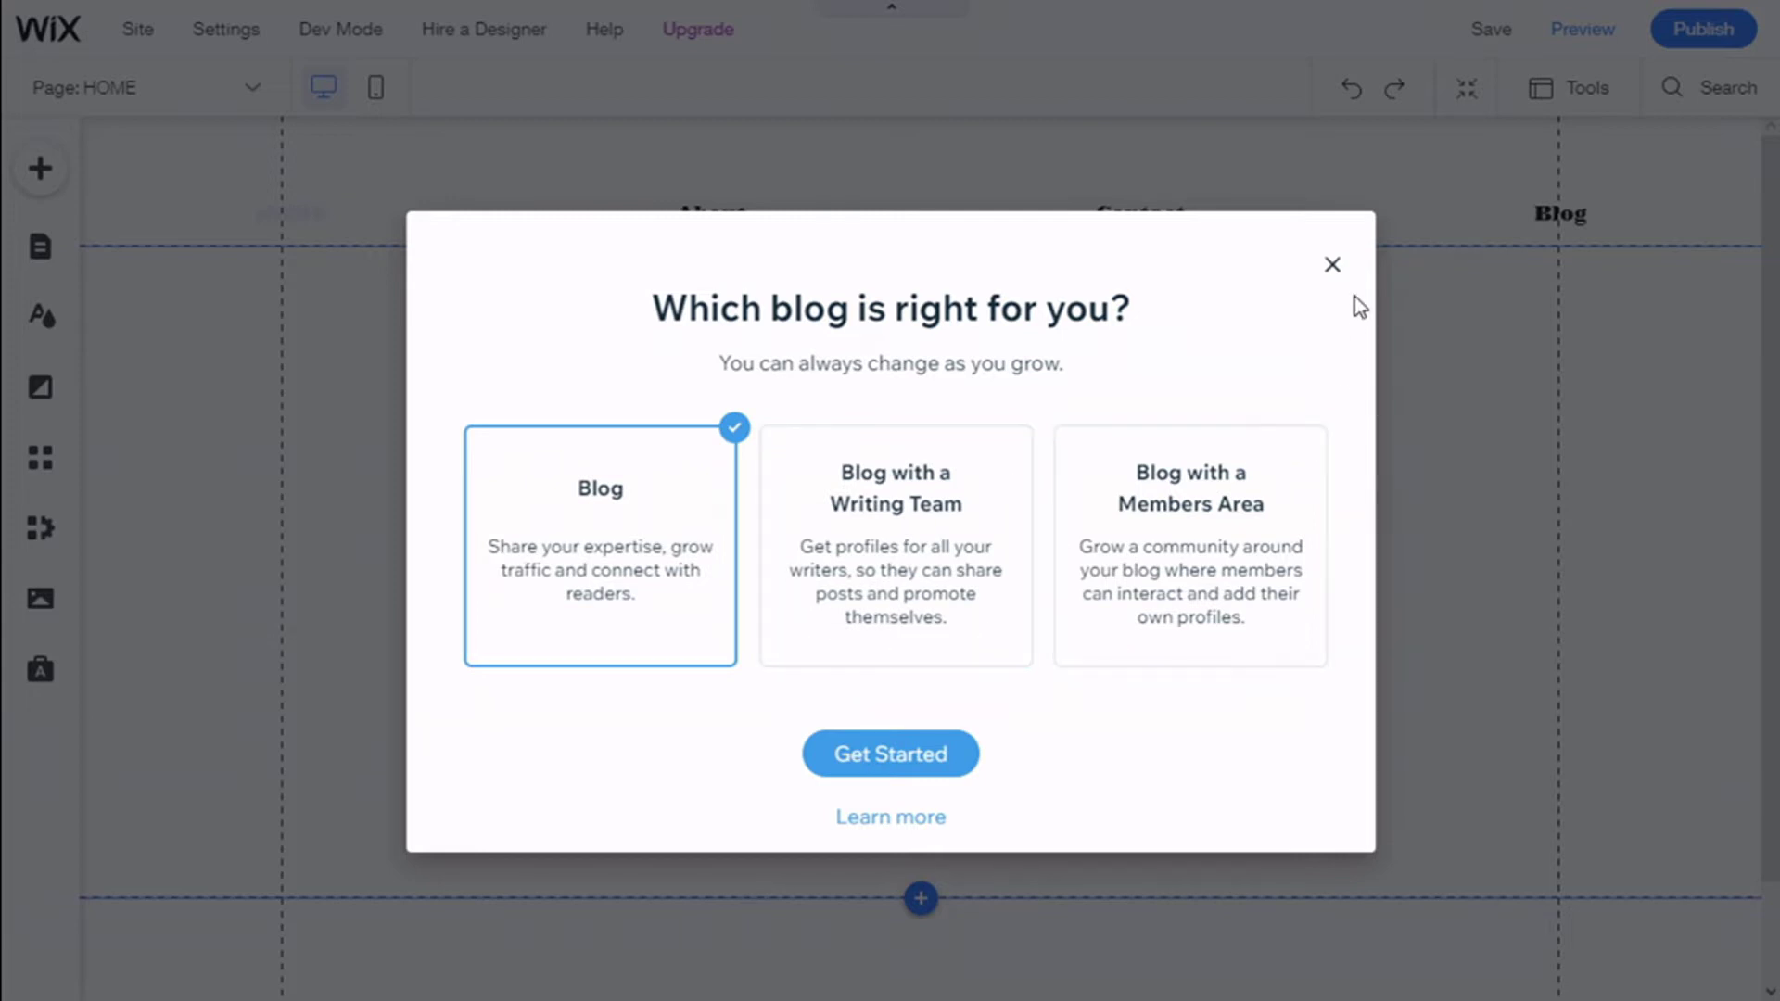
Dismiss the blog-type dialog, close Site Pages, and select the Blog page's post feed
left_click(1332, 265)
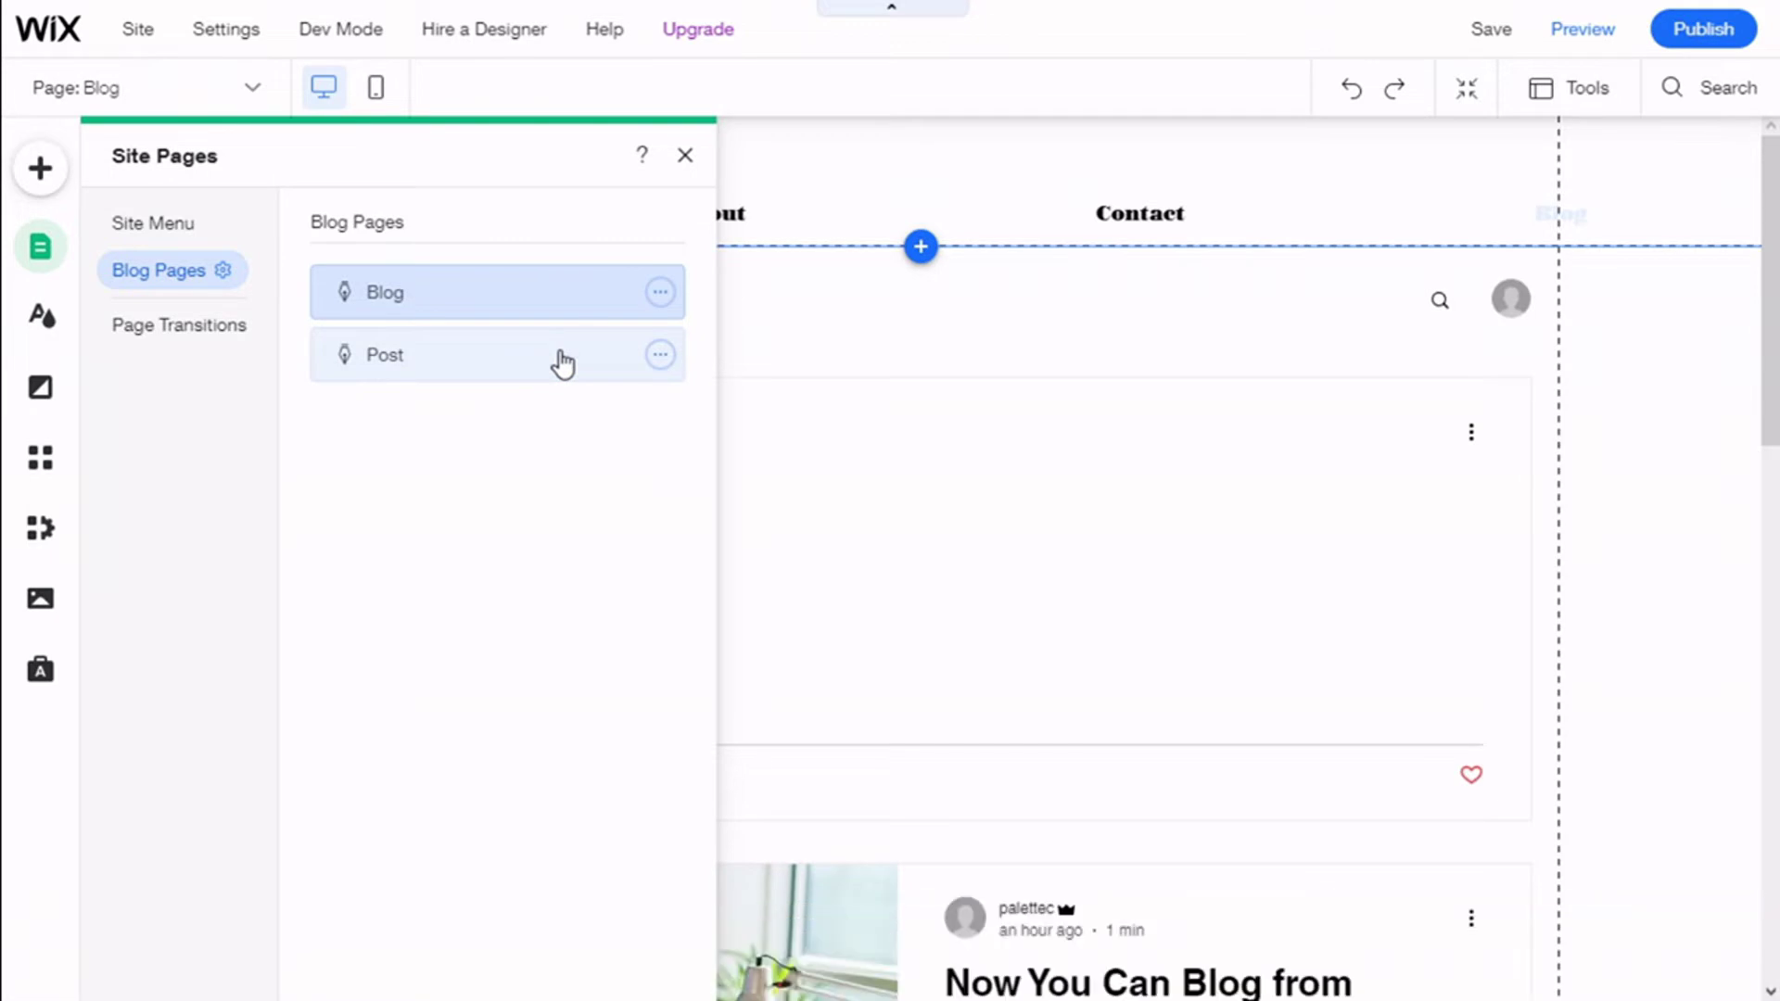
left_click(686, 158)
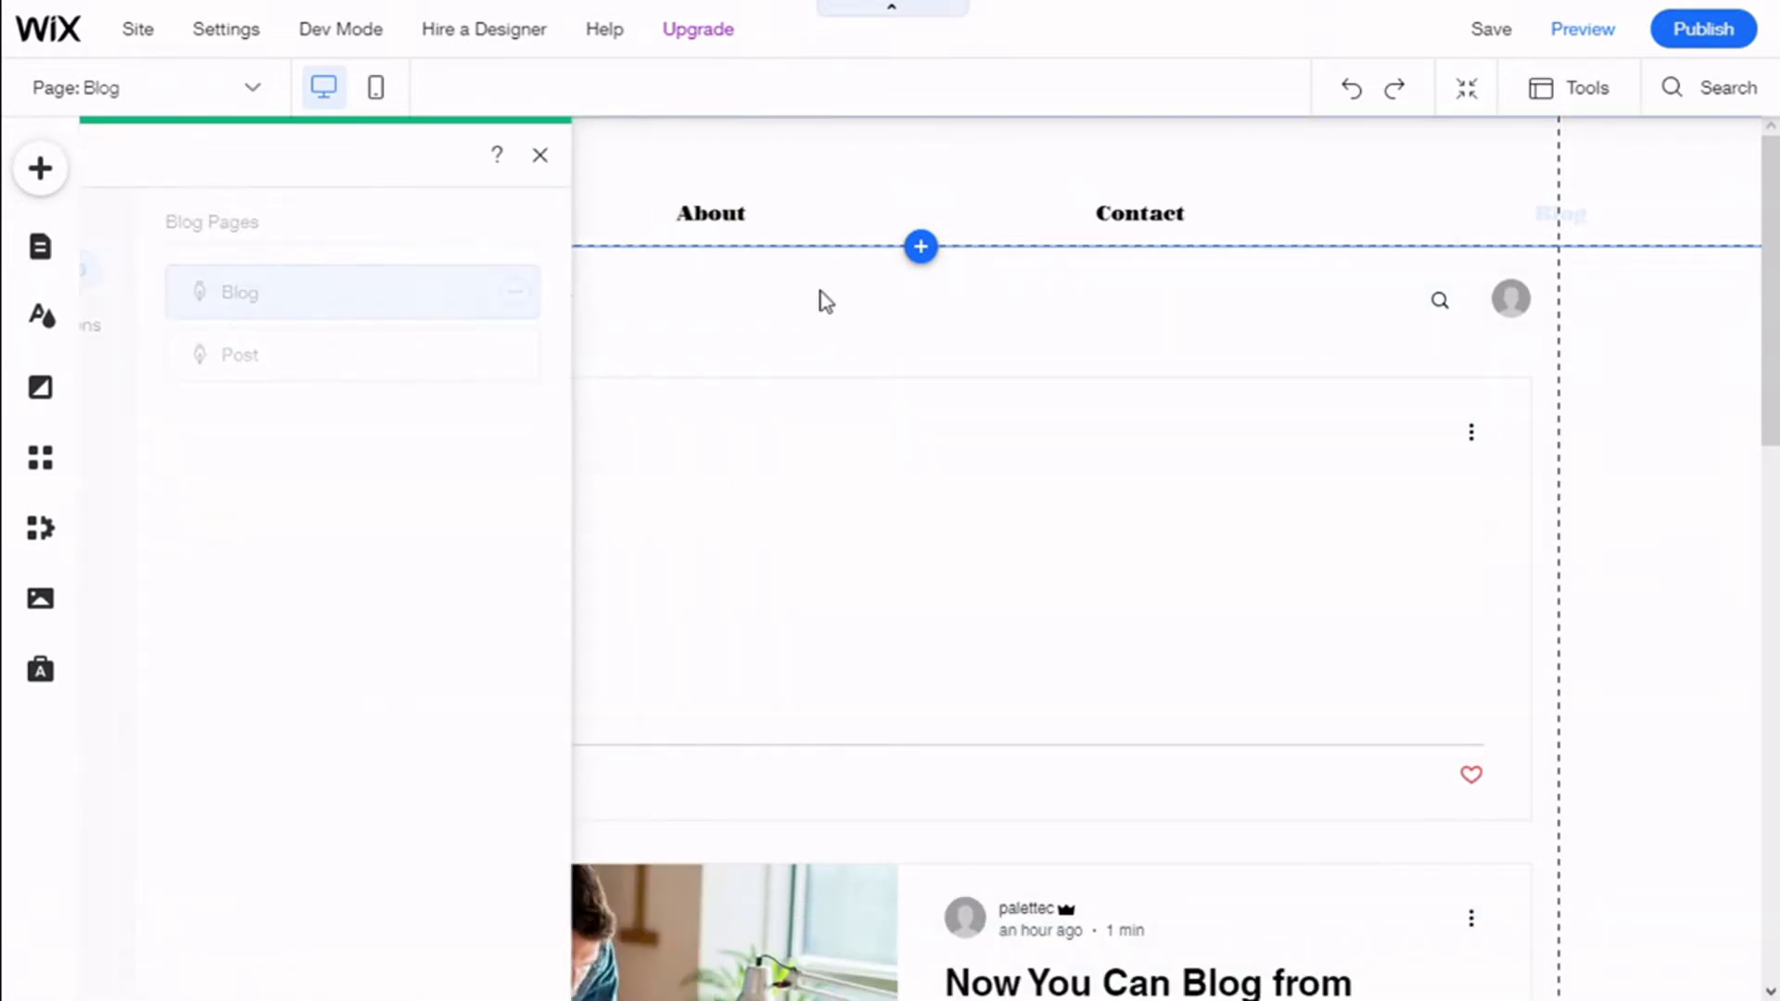
scroll(942, 401, "down", 3)
scroll(942, 401, "down", 3)
scroll(942, 401, "down", 7)
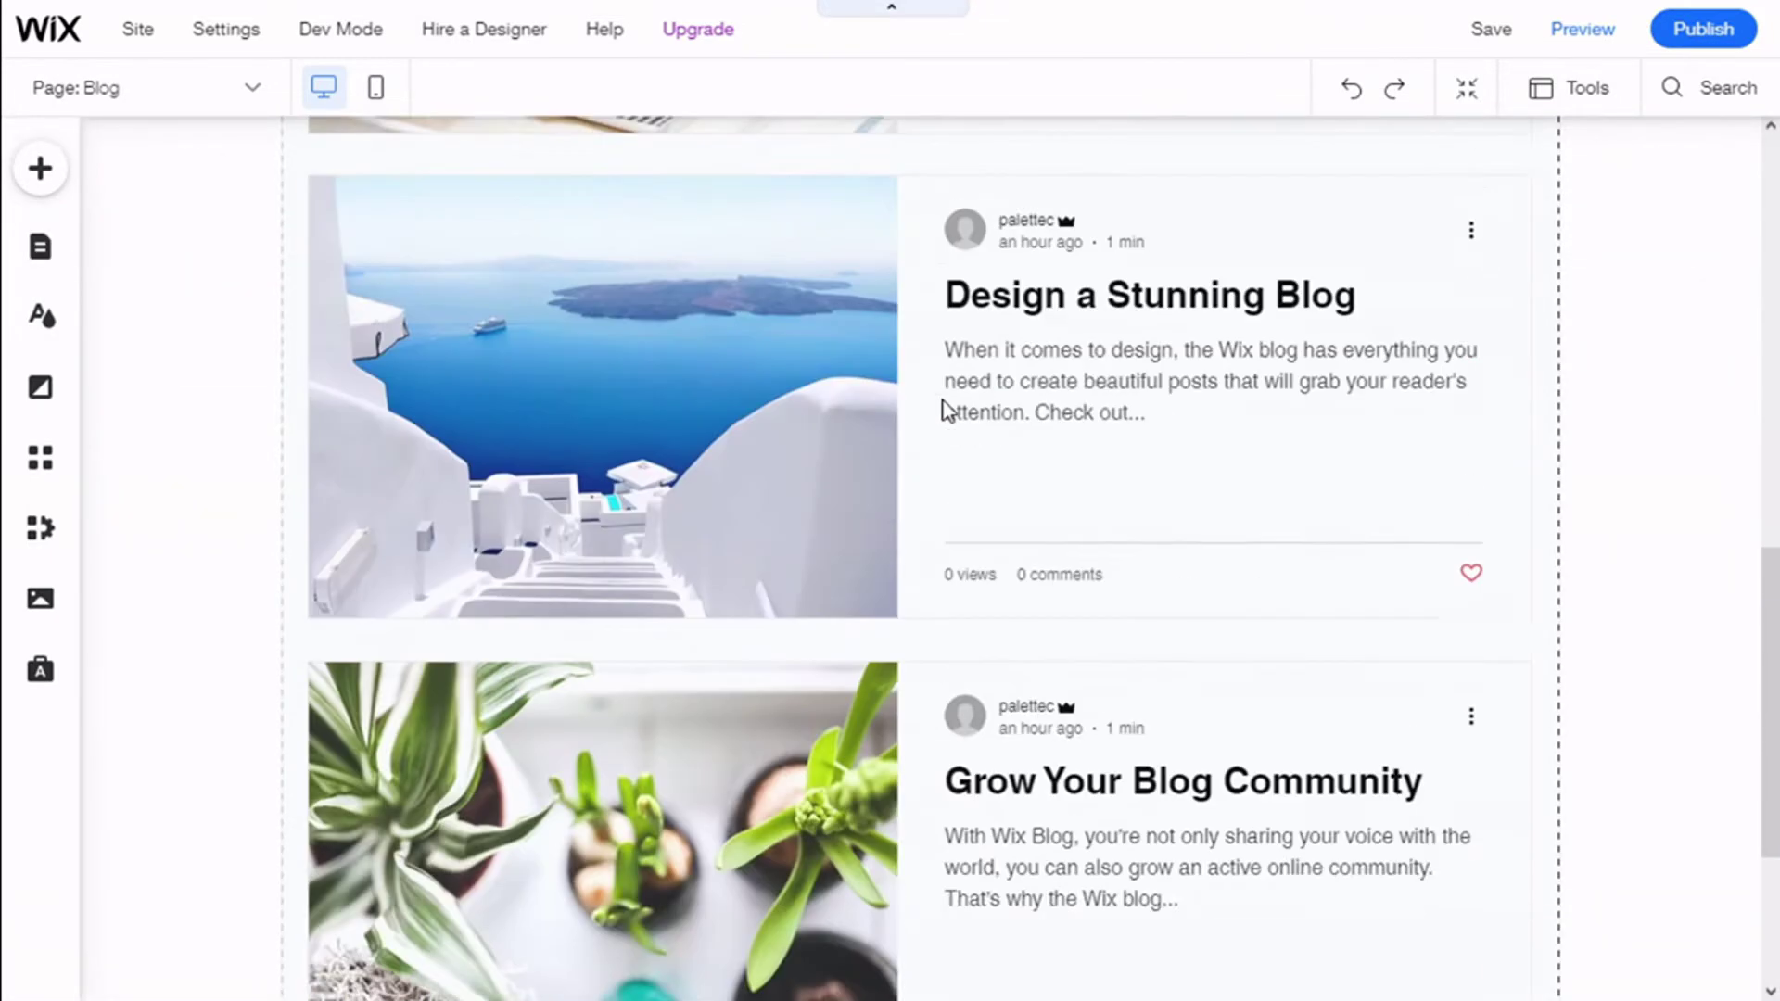
scroll(942, 400, "down", 3)
scroll(942, 401, "up", 8)
scroll(942, 401, "up", 7)
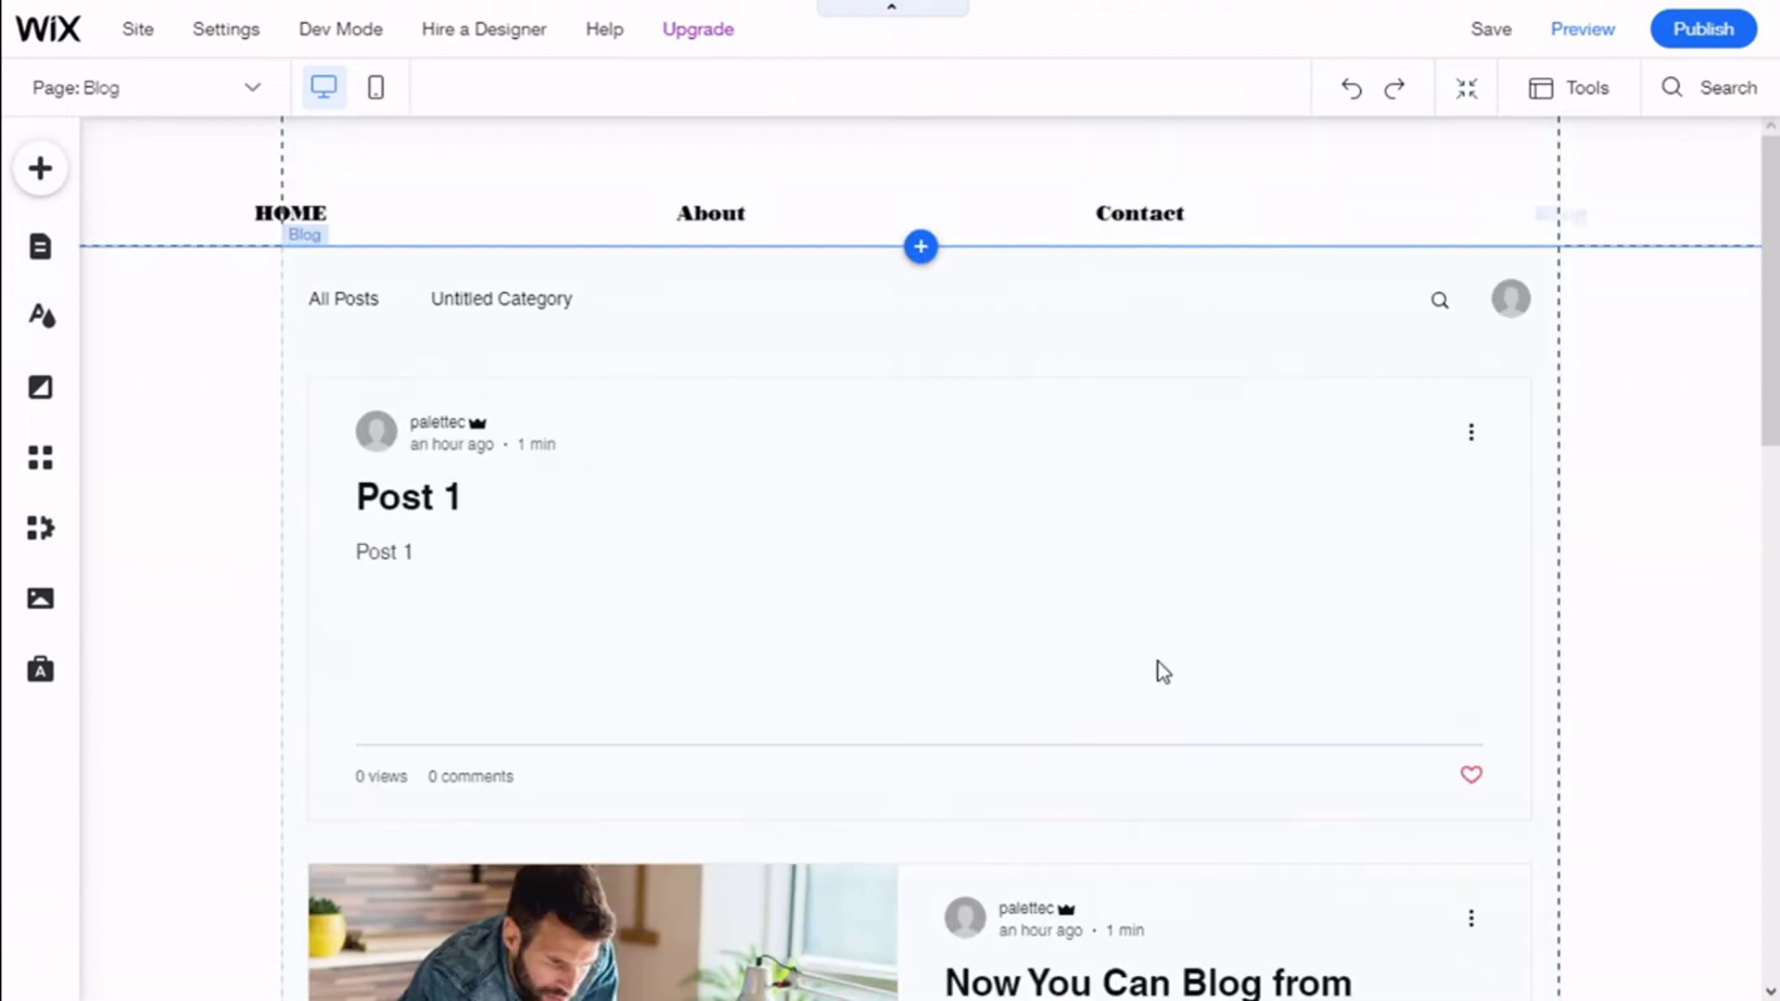
left_click(874, 358)
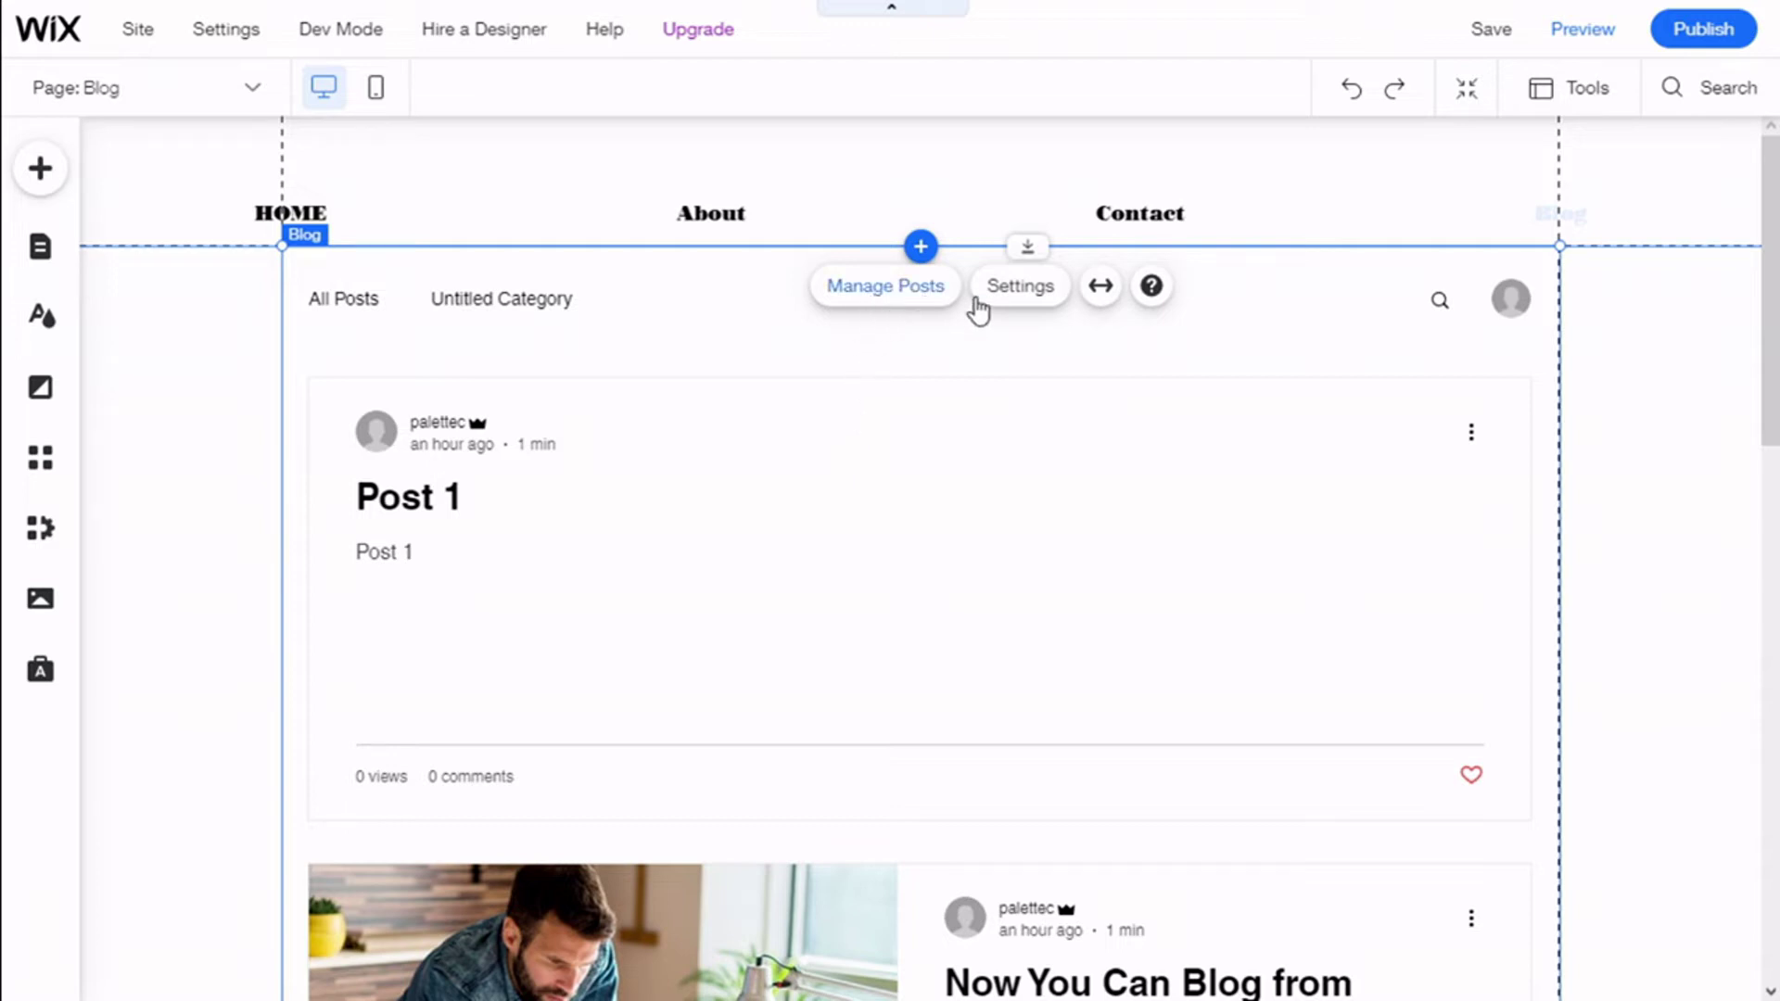
left_click(1101, 288)
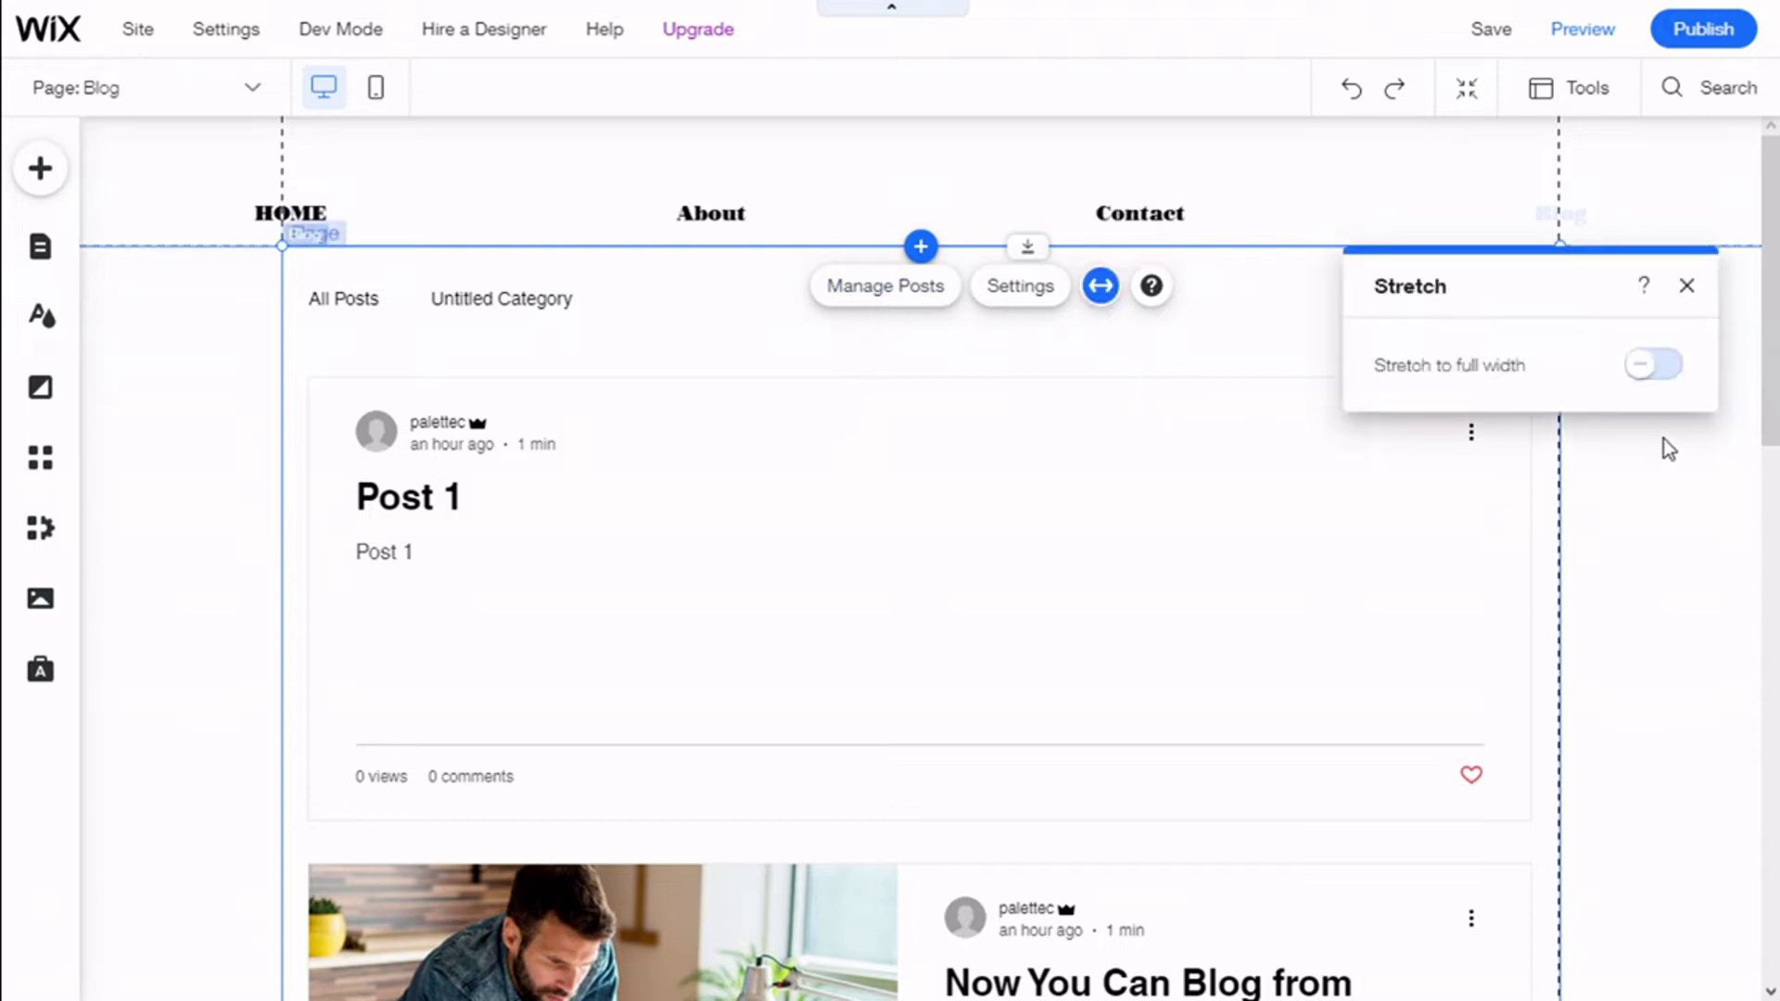
left_click(1654, 369)
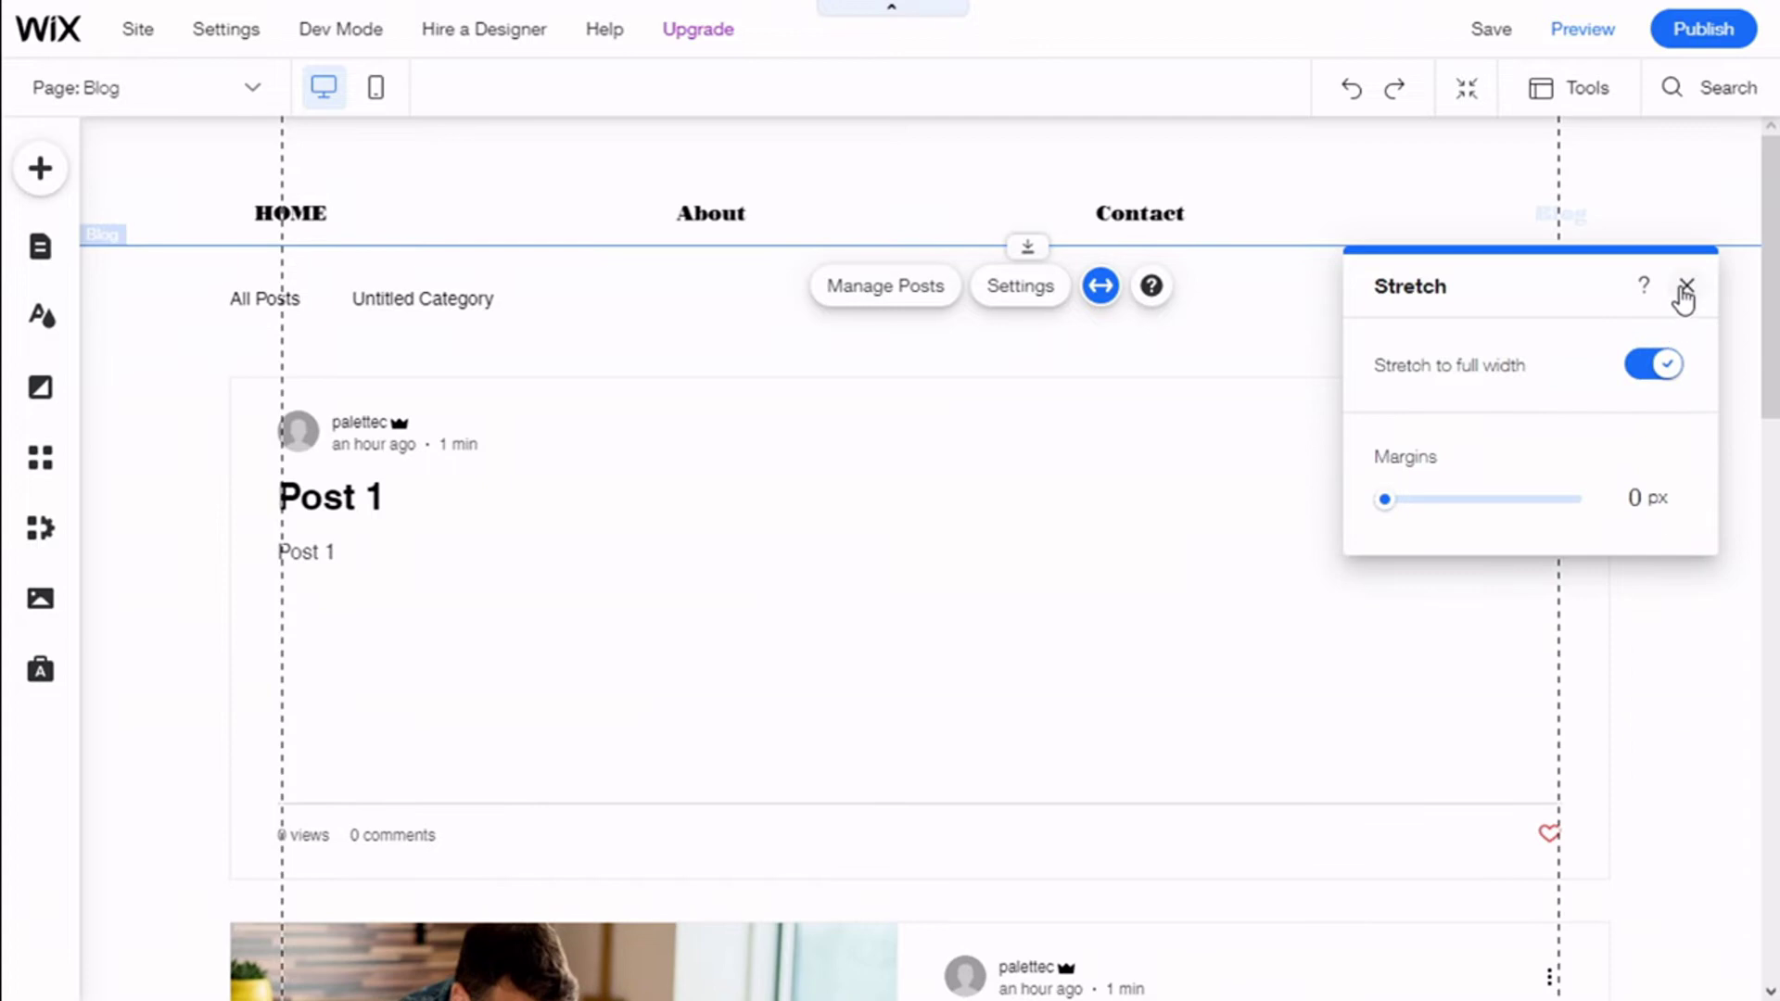
left_click(1669, 366)
left_click(1686, 285)
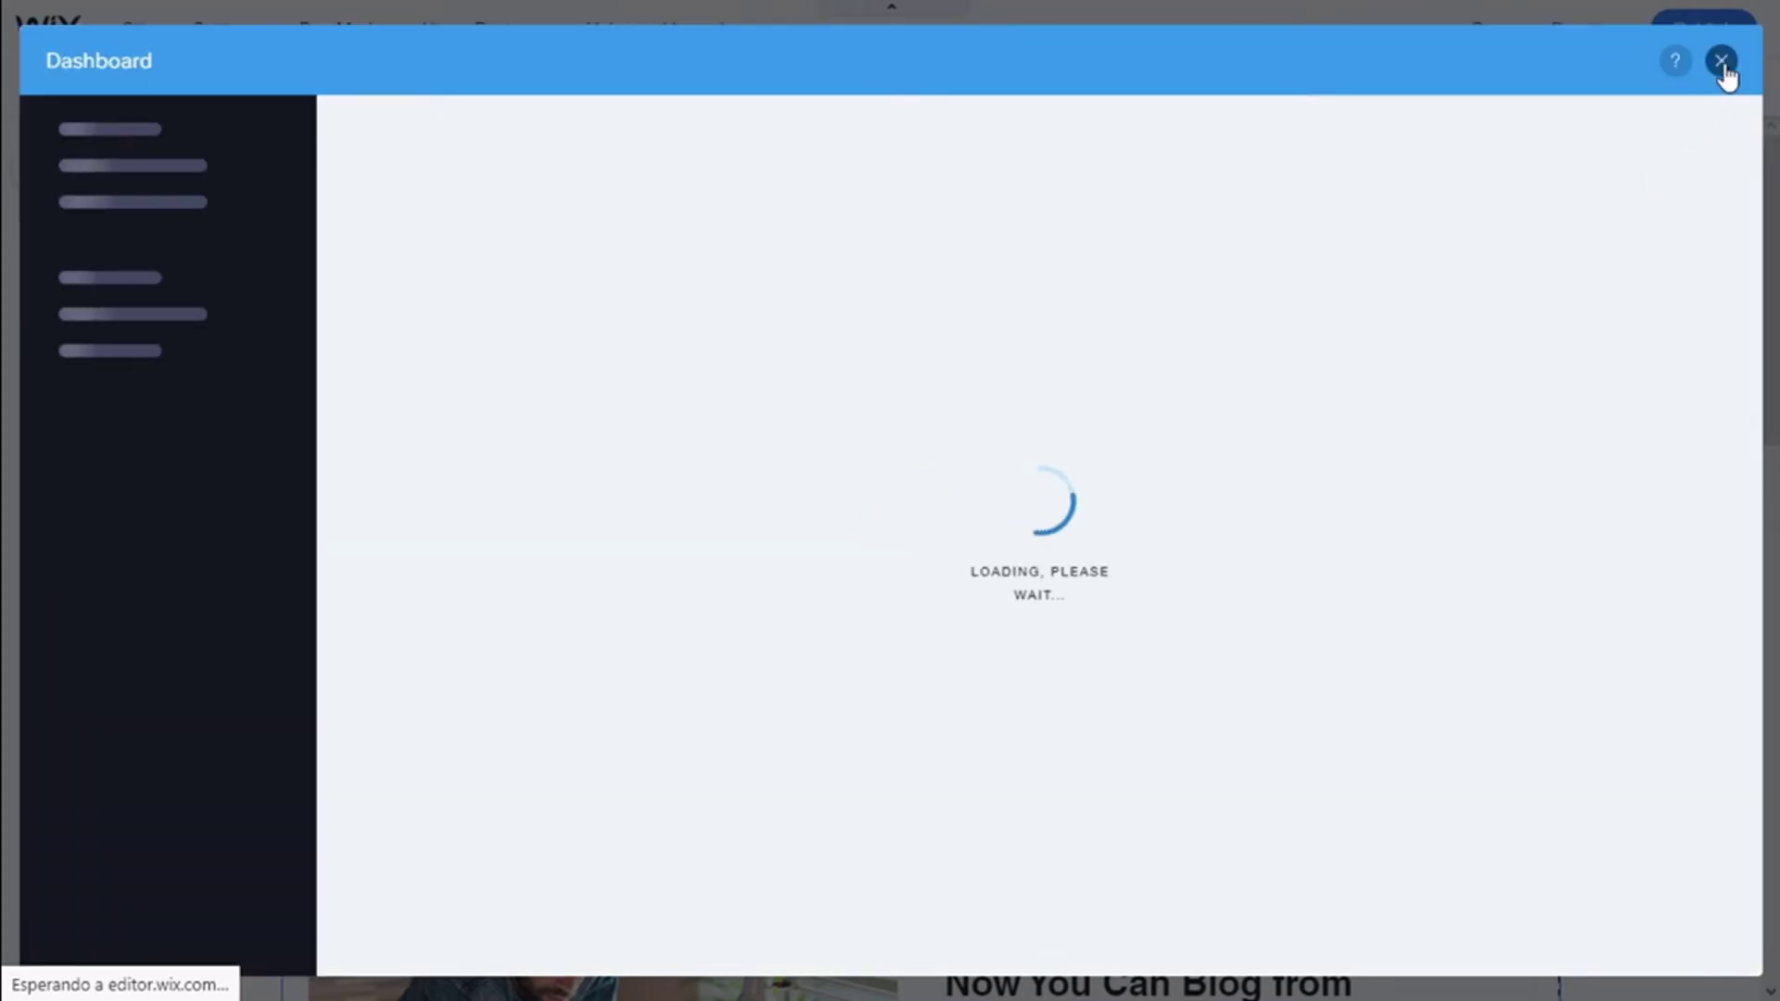
left_click(1720, 62)
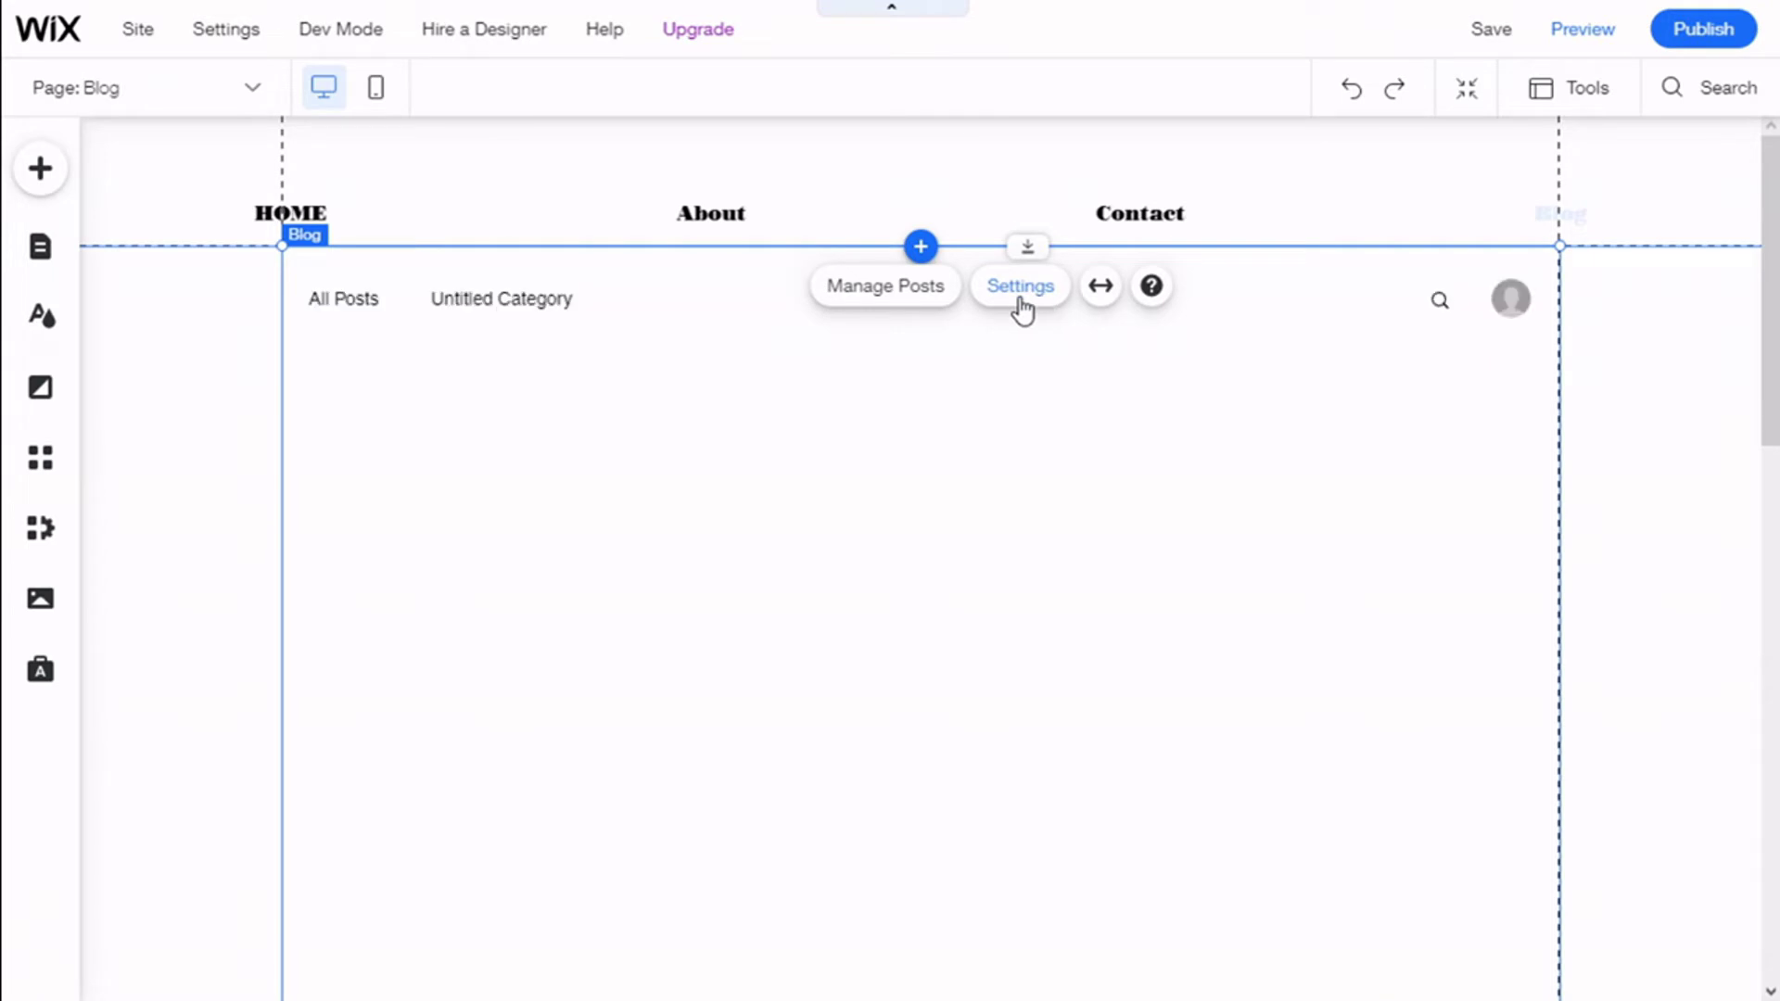
Open the blog feed's Settings at the Display tab and reach Blog Menu options
left_click(1020, 287)
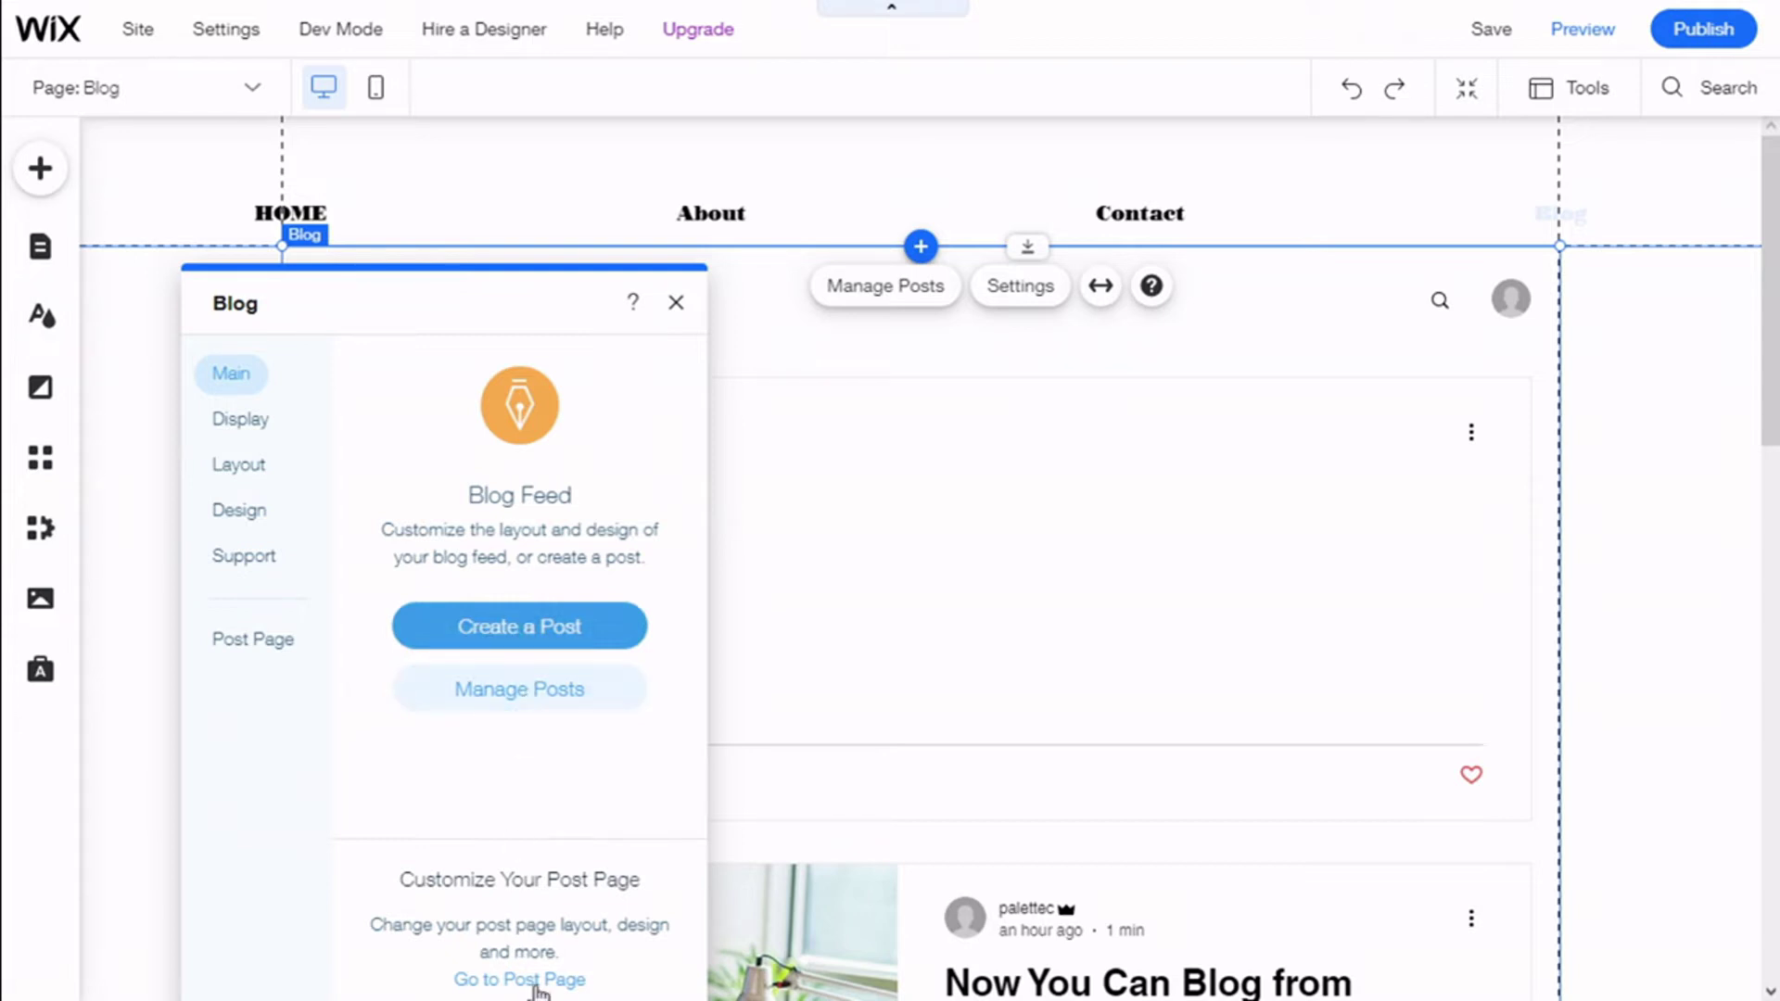
left_click(260, 431)
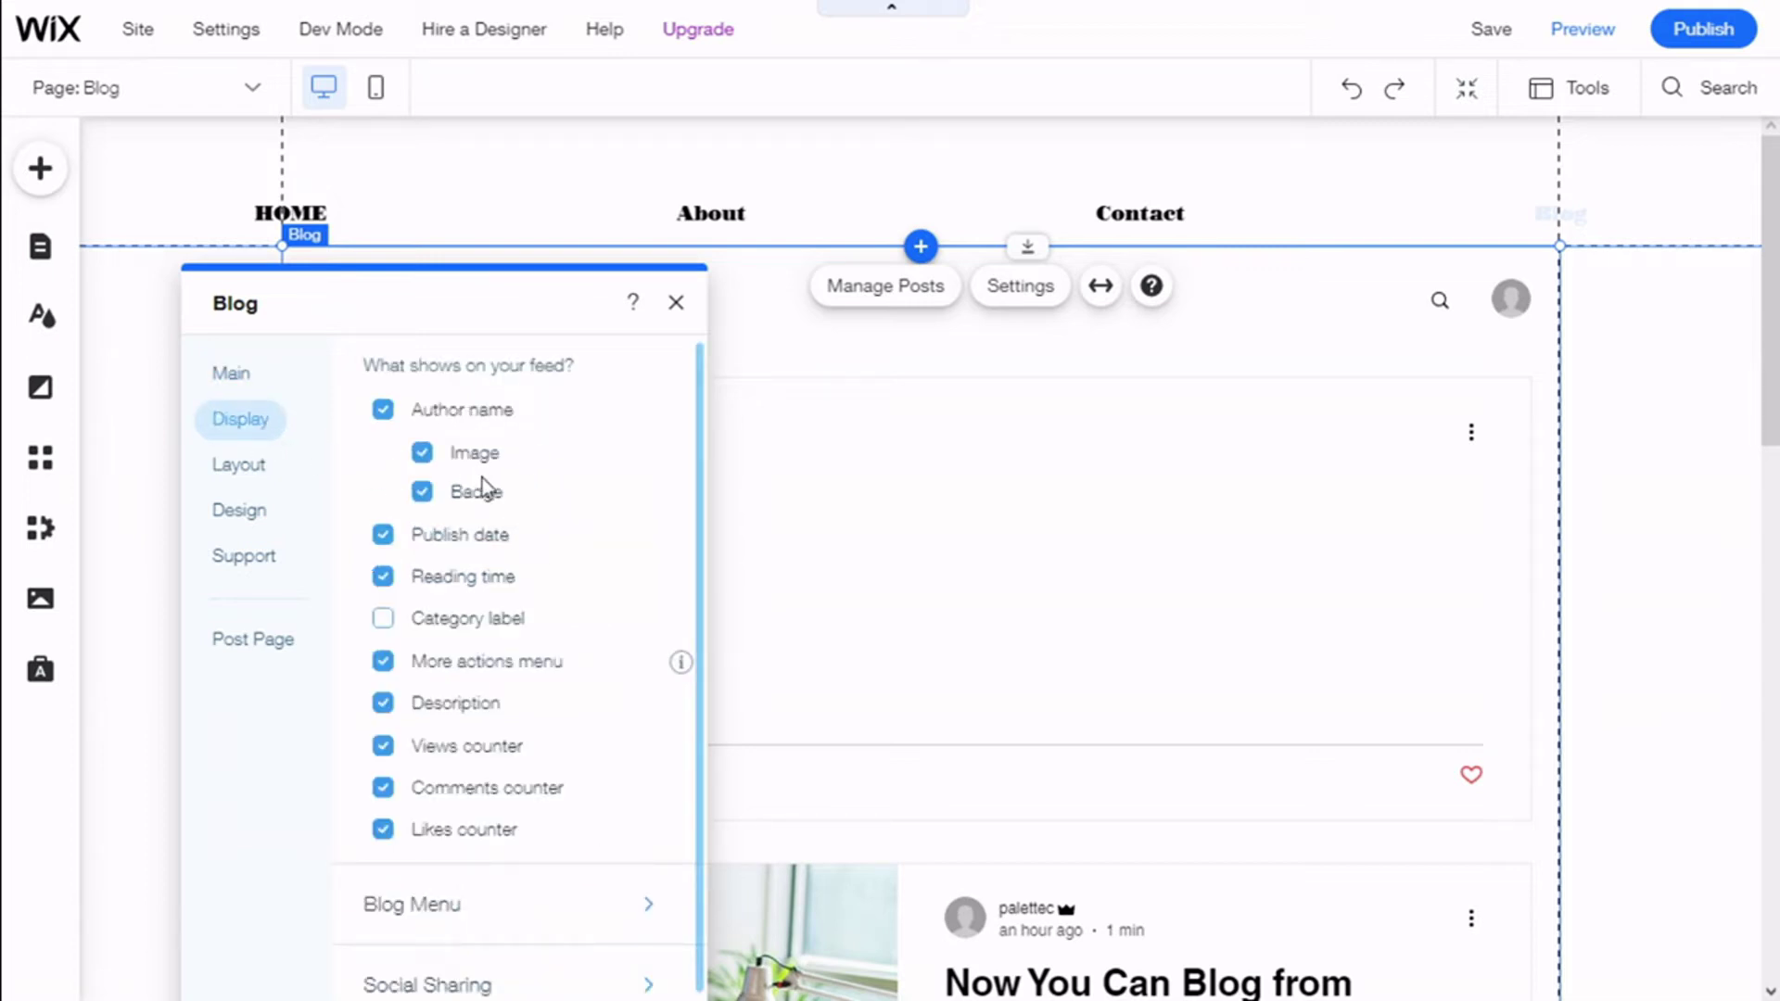
scroll(484, 501, "down", 1)
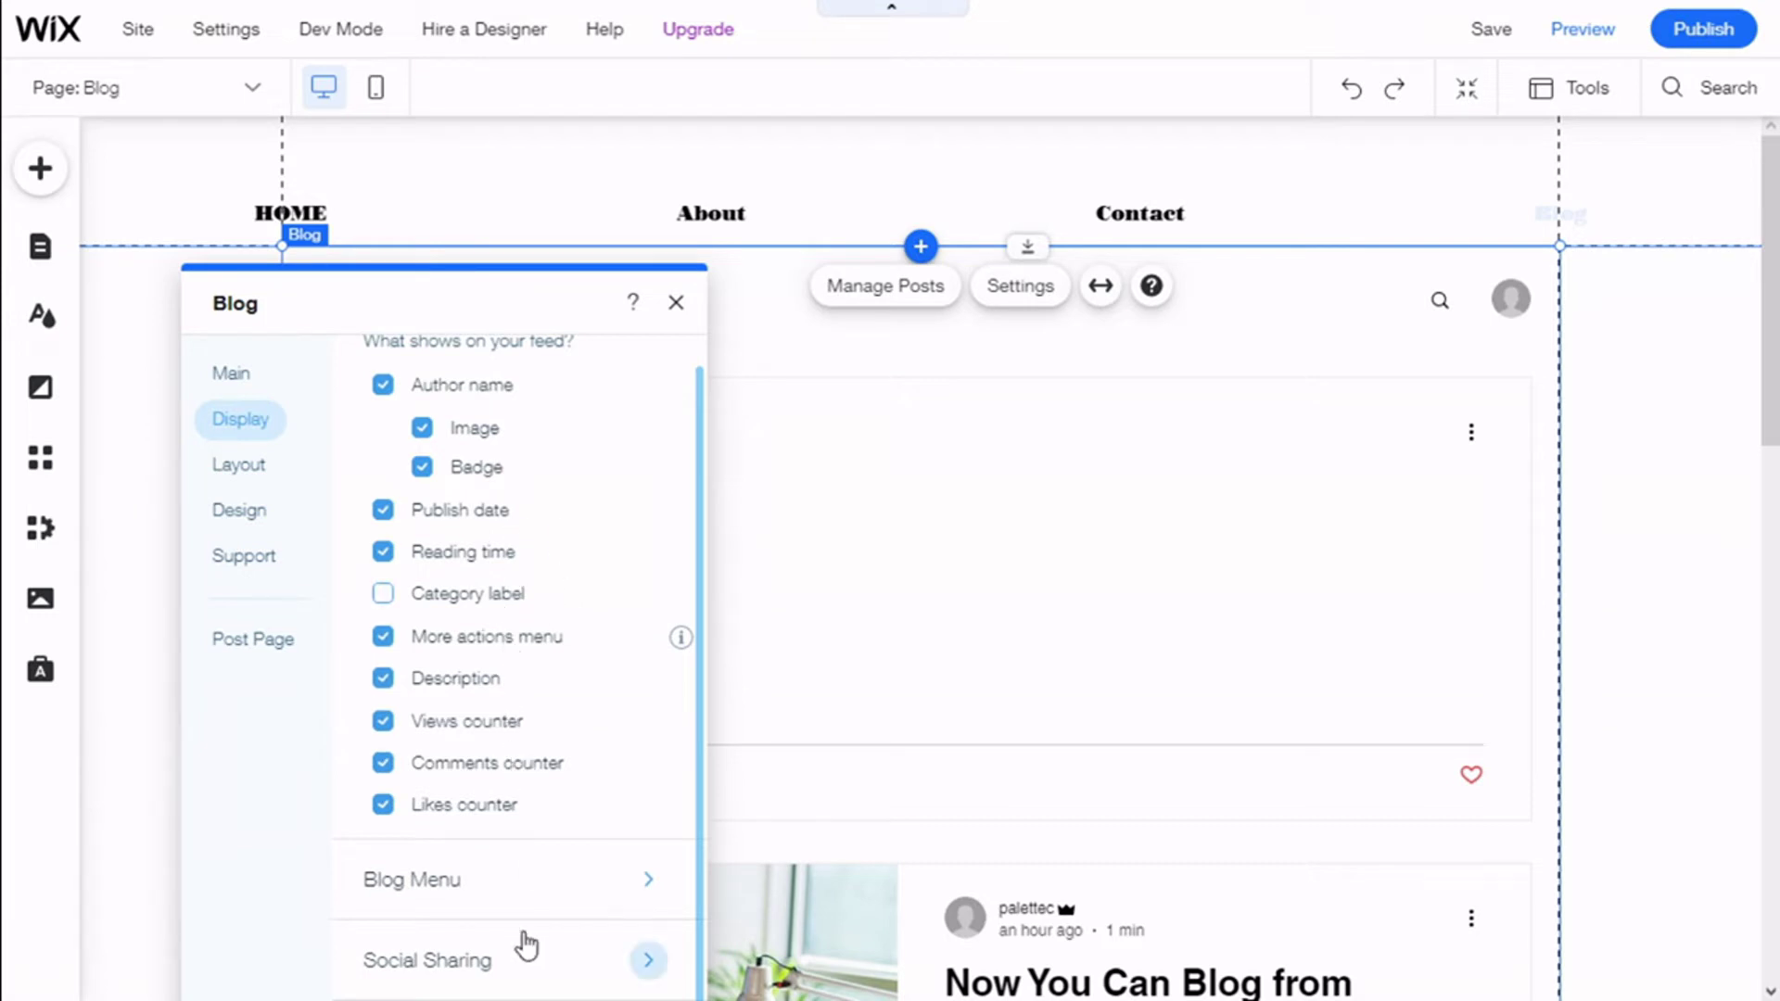
left_click(474, 894)
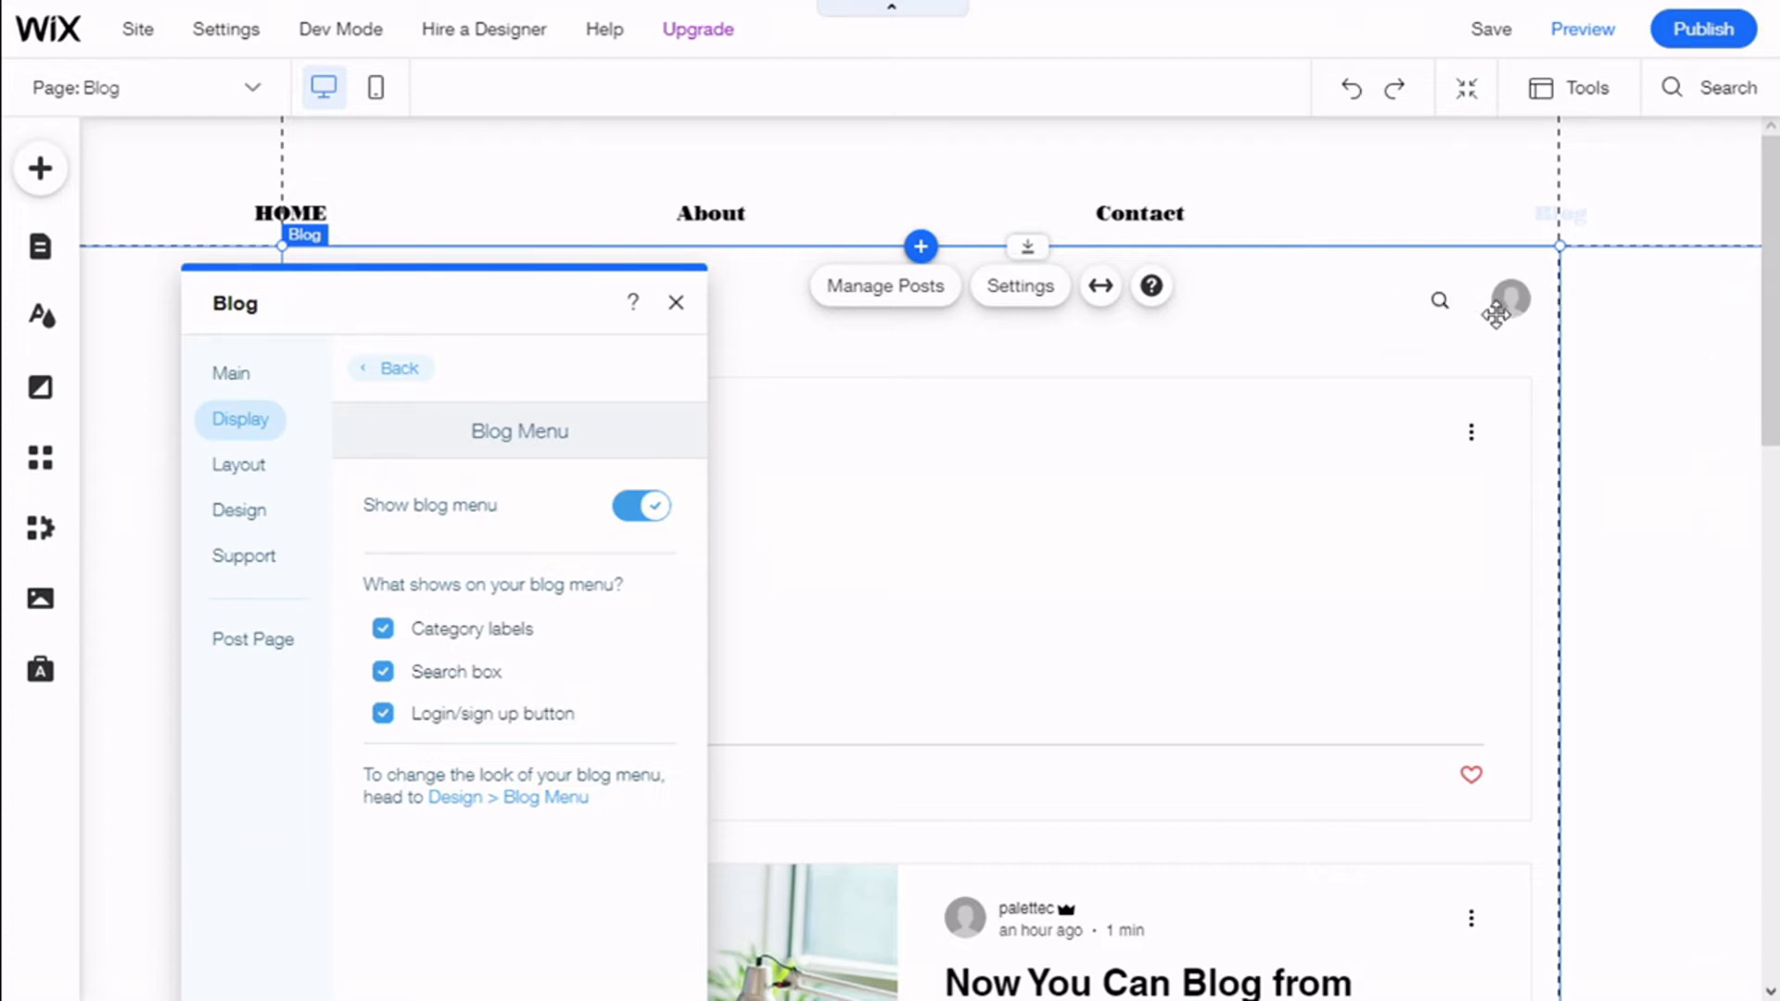
Toggle Show blog menu off and back on, leaving the menu visible
left_click(630, 520)
left_click(631, 521)
Switch the posts feed to the Tiled layout after trying Editorial and Magazine
left_click(264, 476)
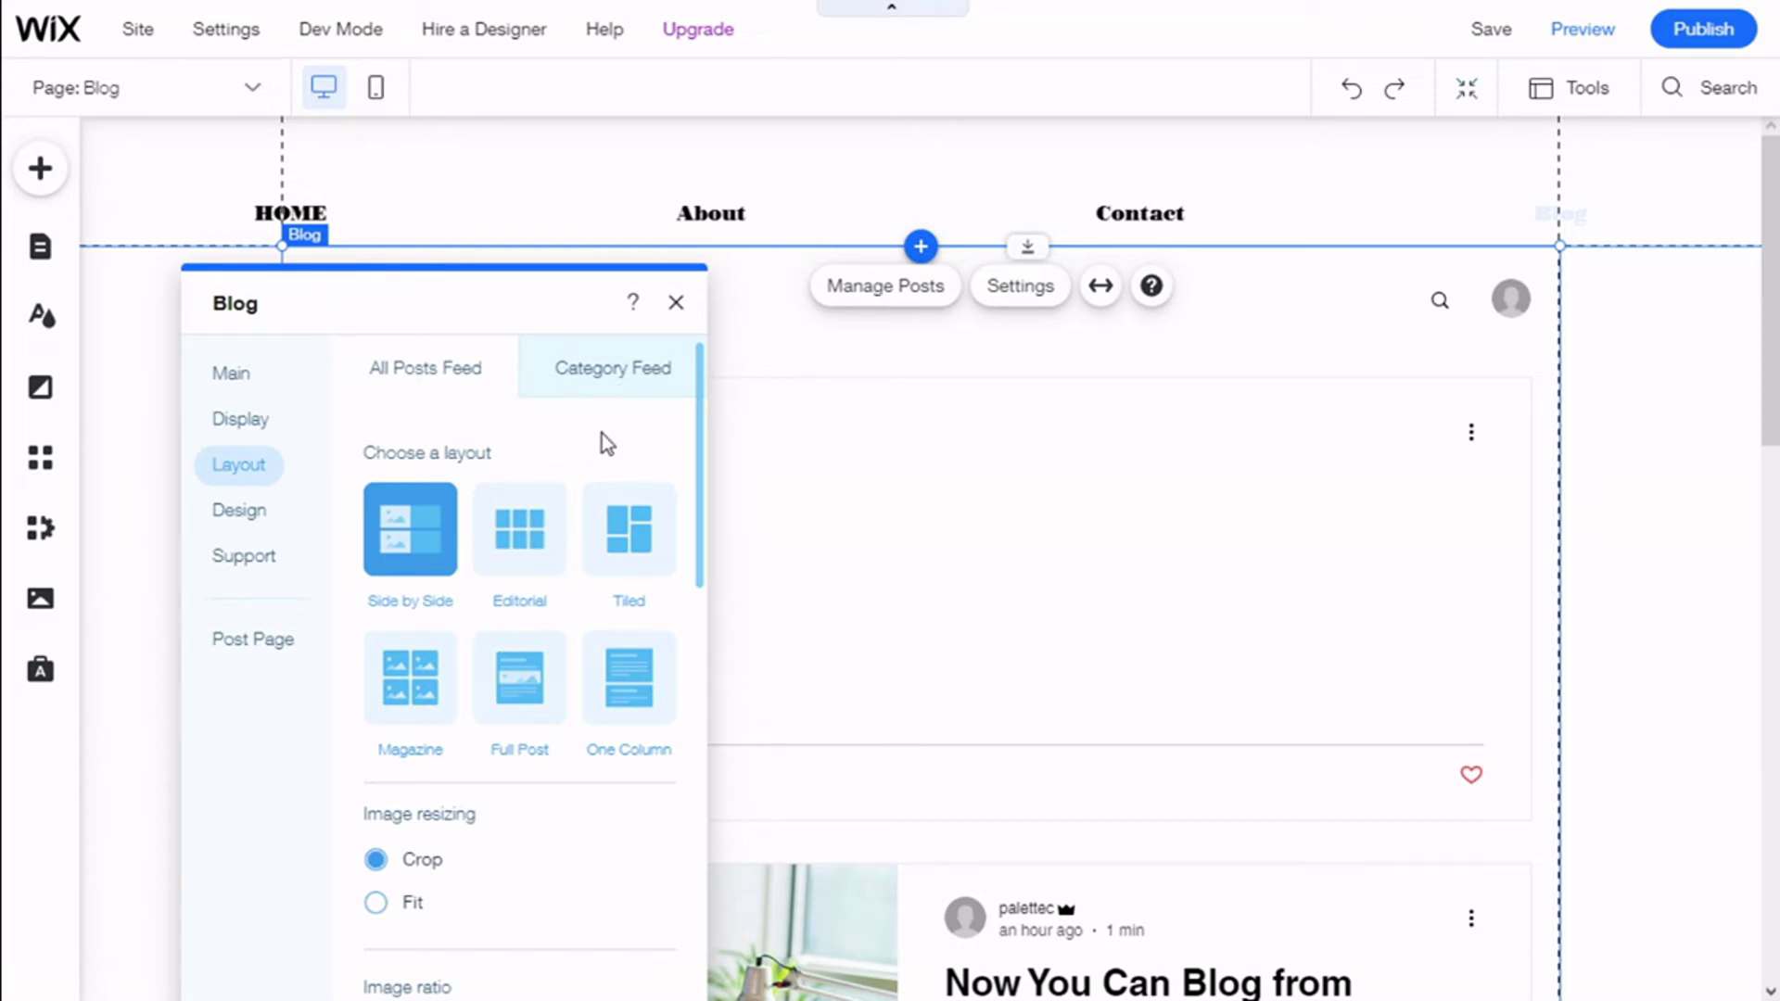
scroll(603, 436, "down", 2)
scroll(603, 445, "up", 2)
scroll(1331, 547, "down", 3)
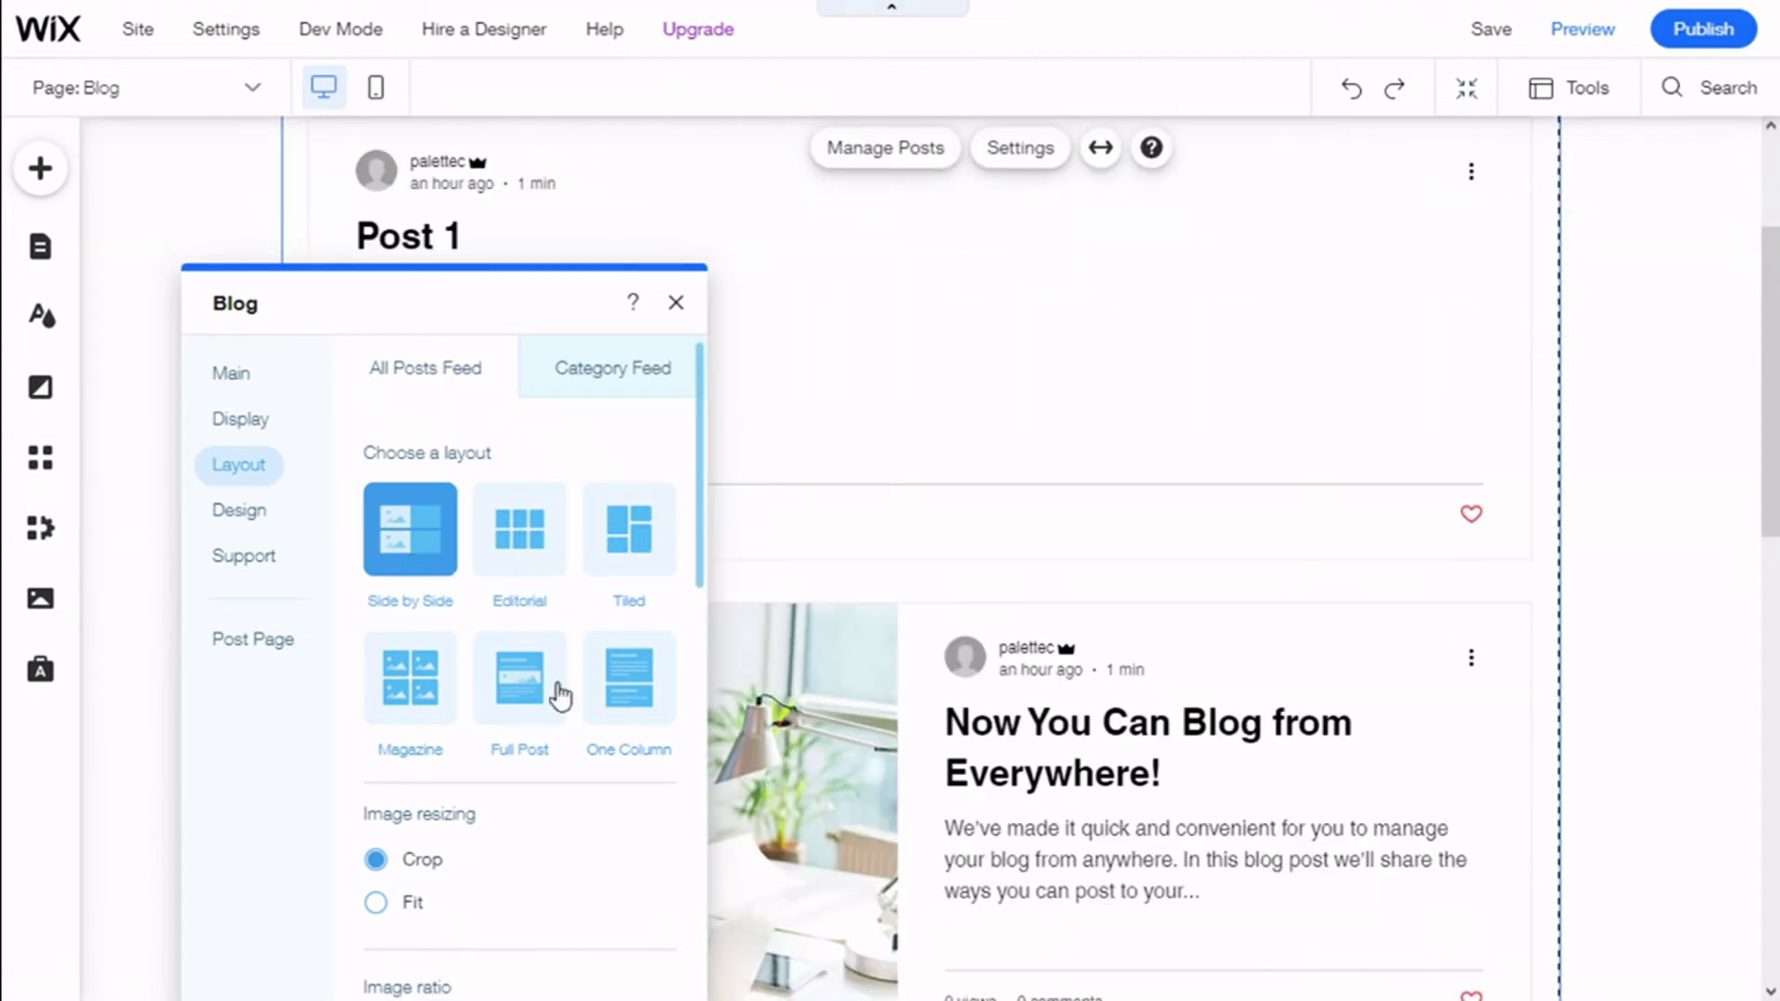
left_click(510, 576)
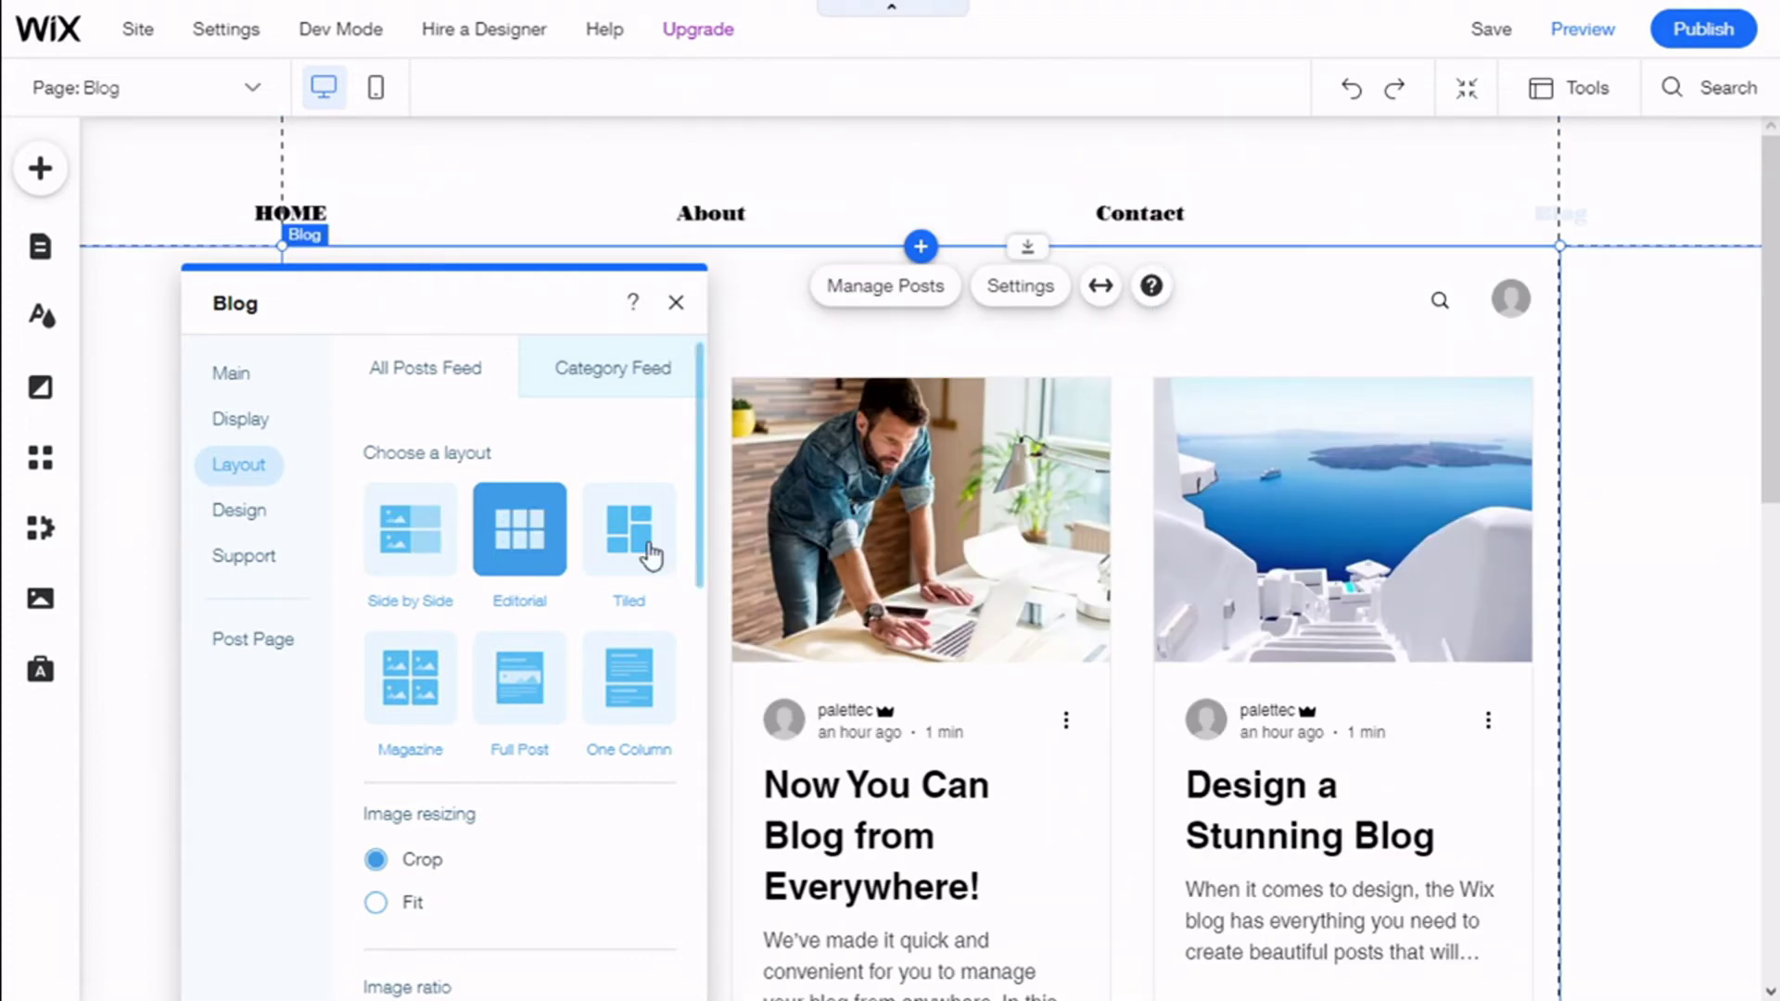
left_click(644, 554)
scroll(1298, 579, "down", 3)
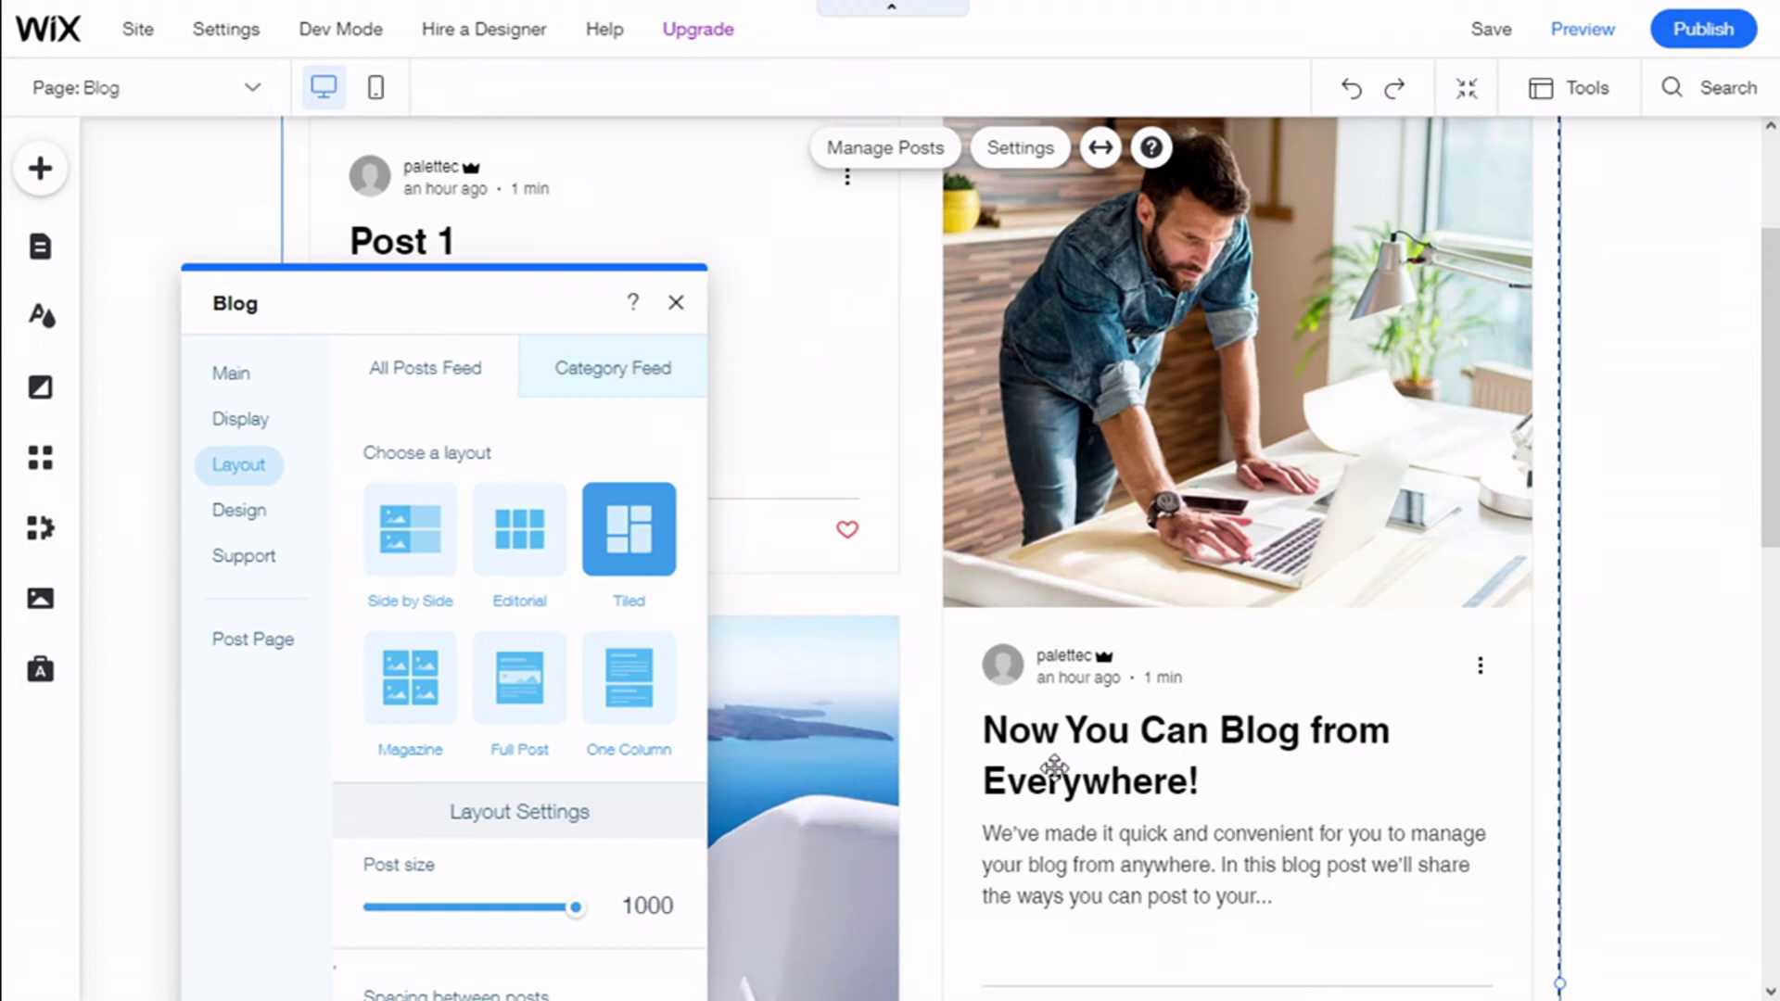
scroll(1194, 721, "down", 3)
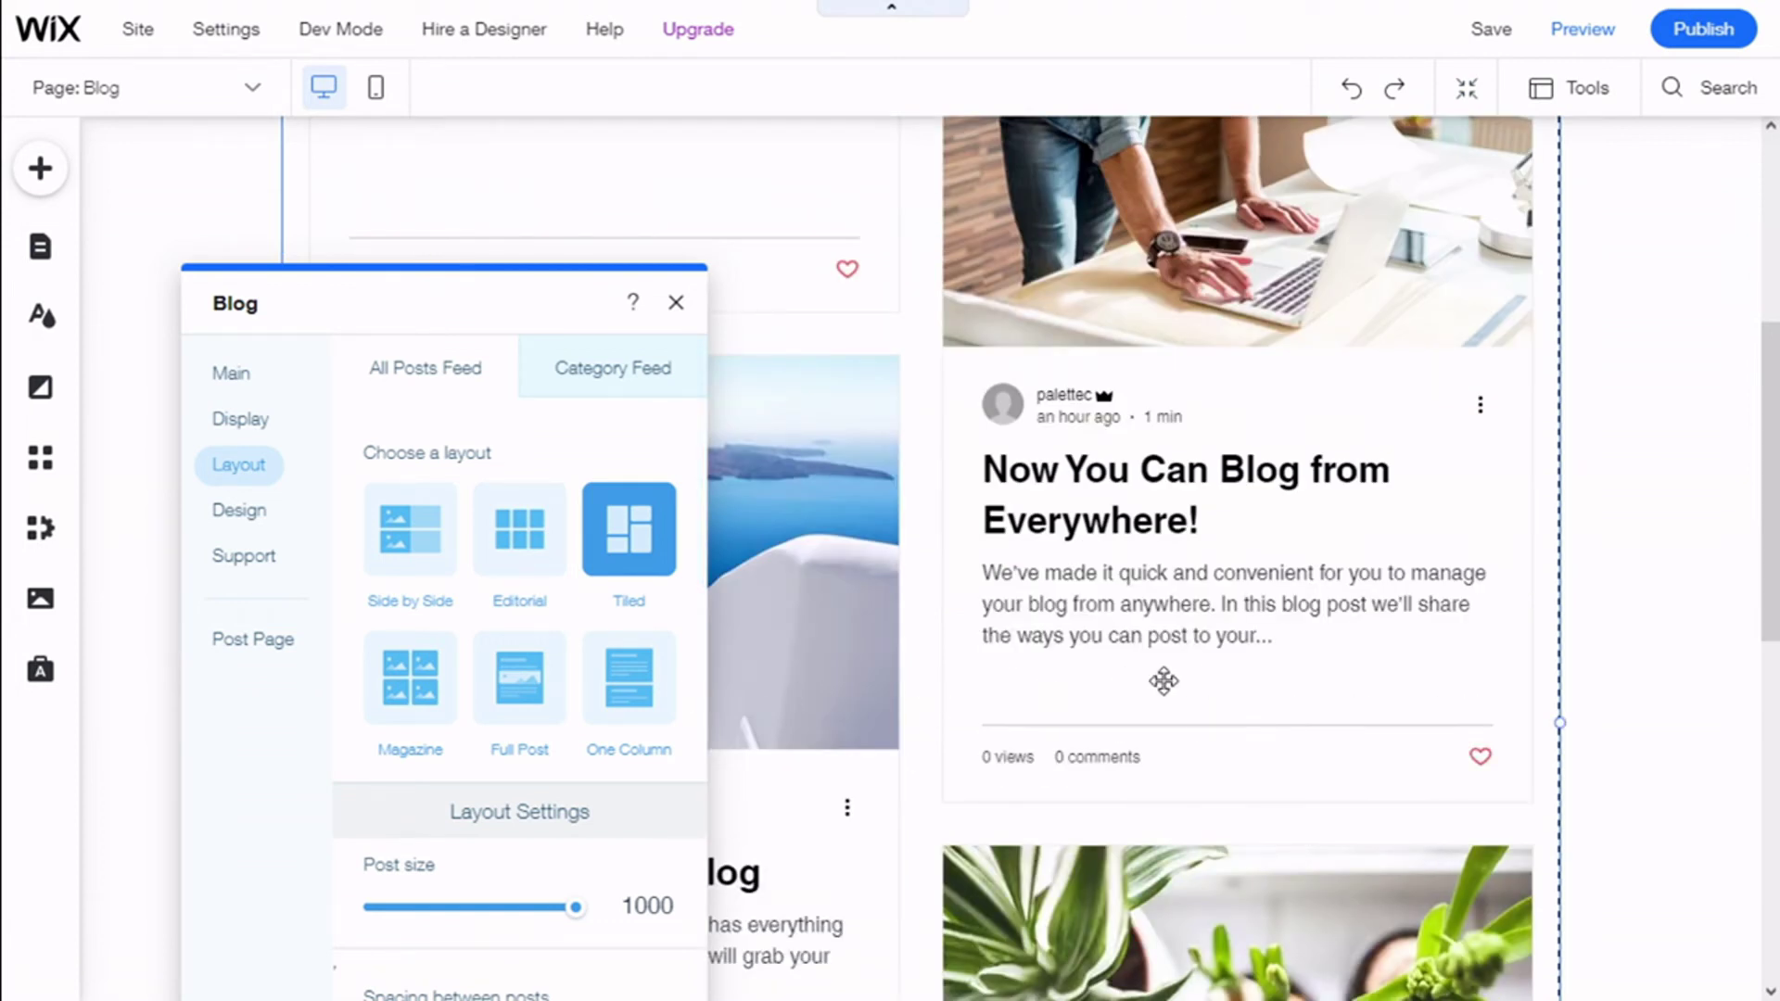
left_click(425, 712)
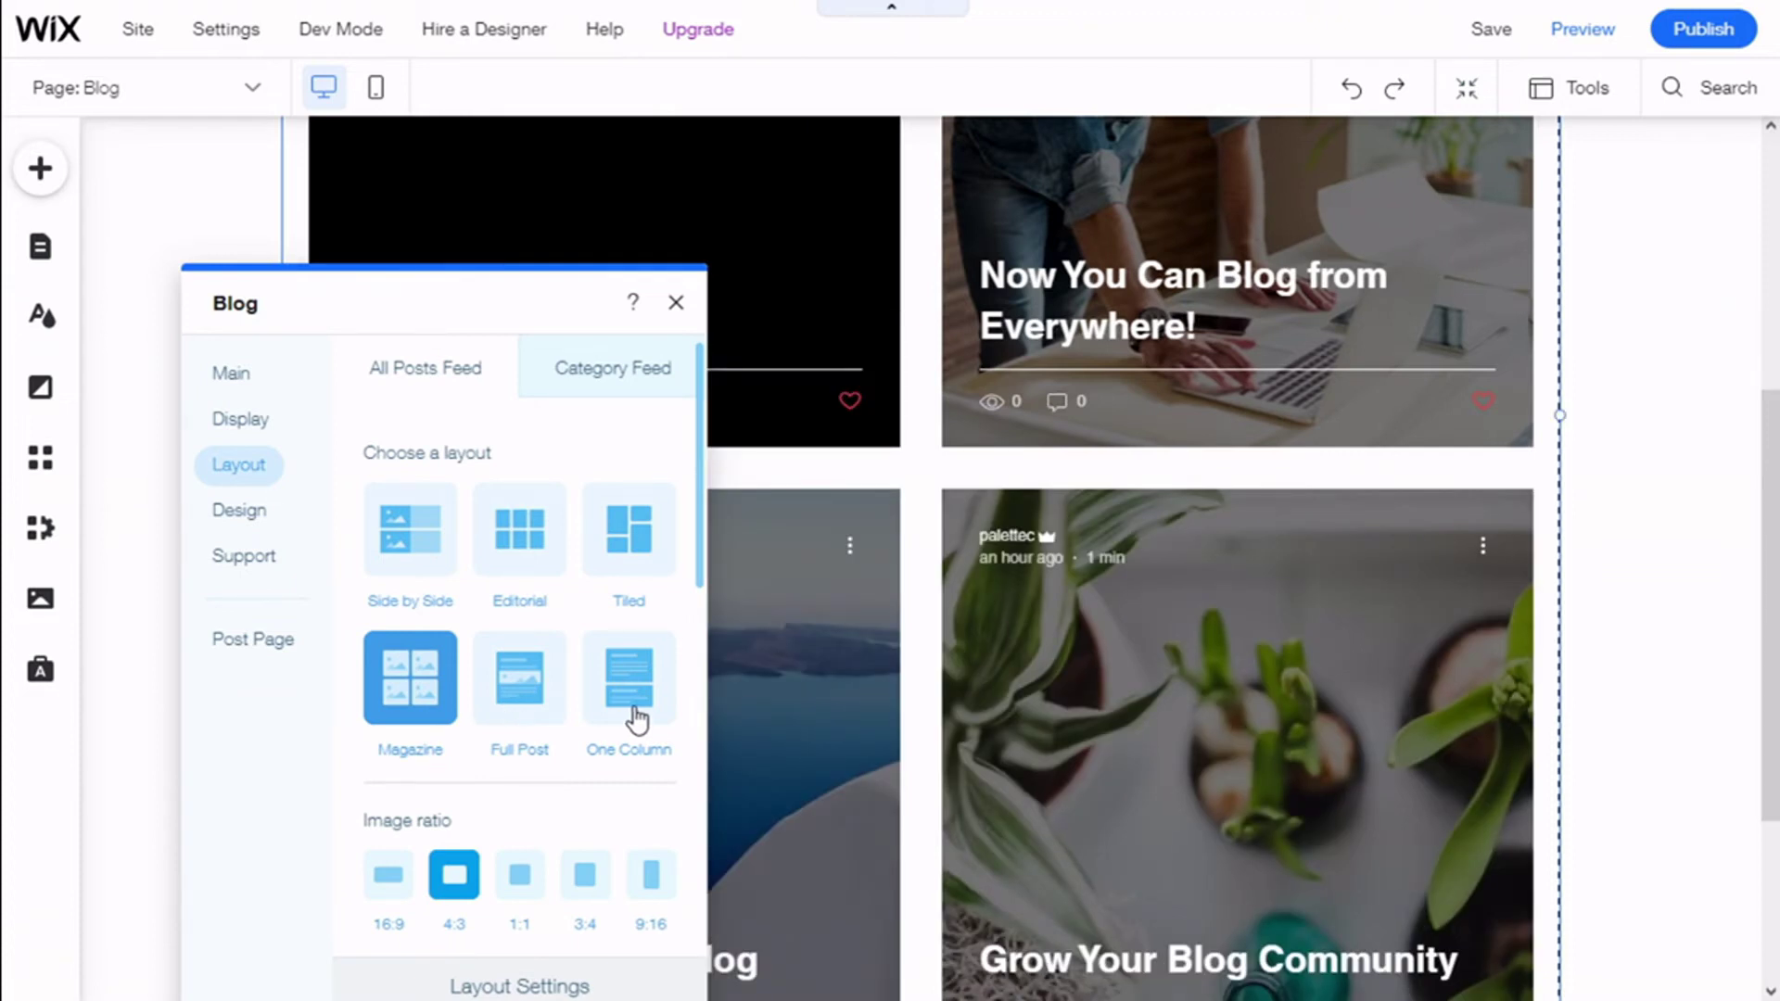
left_click(626, 572)
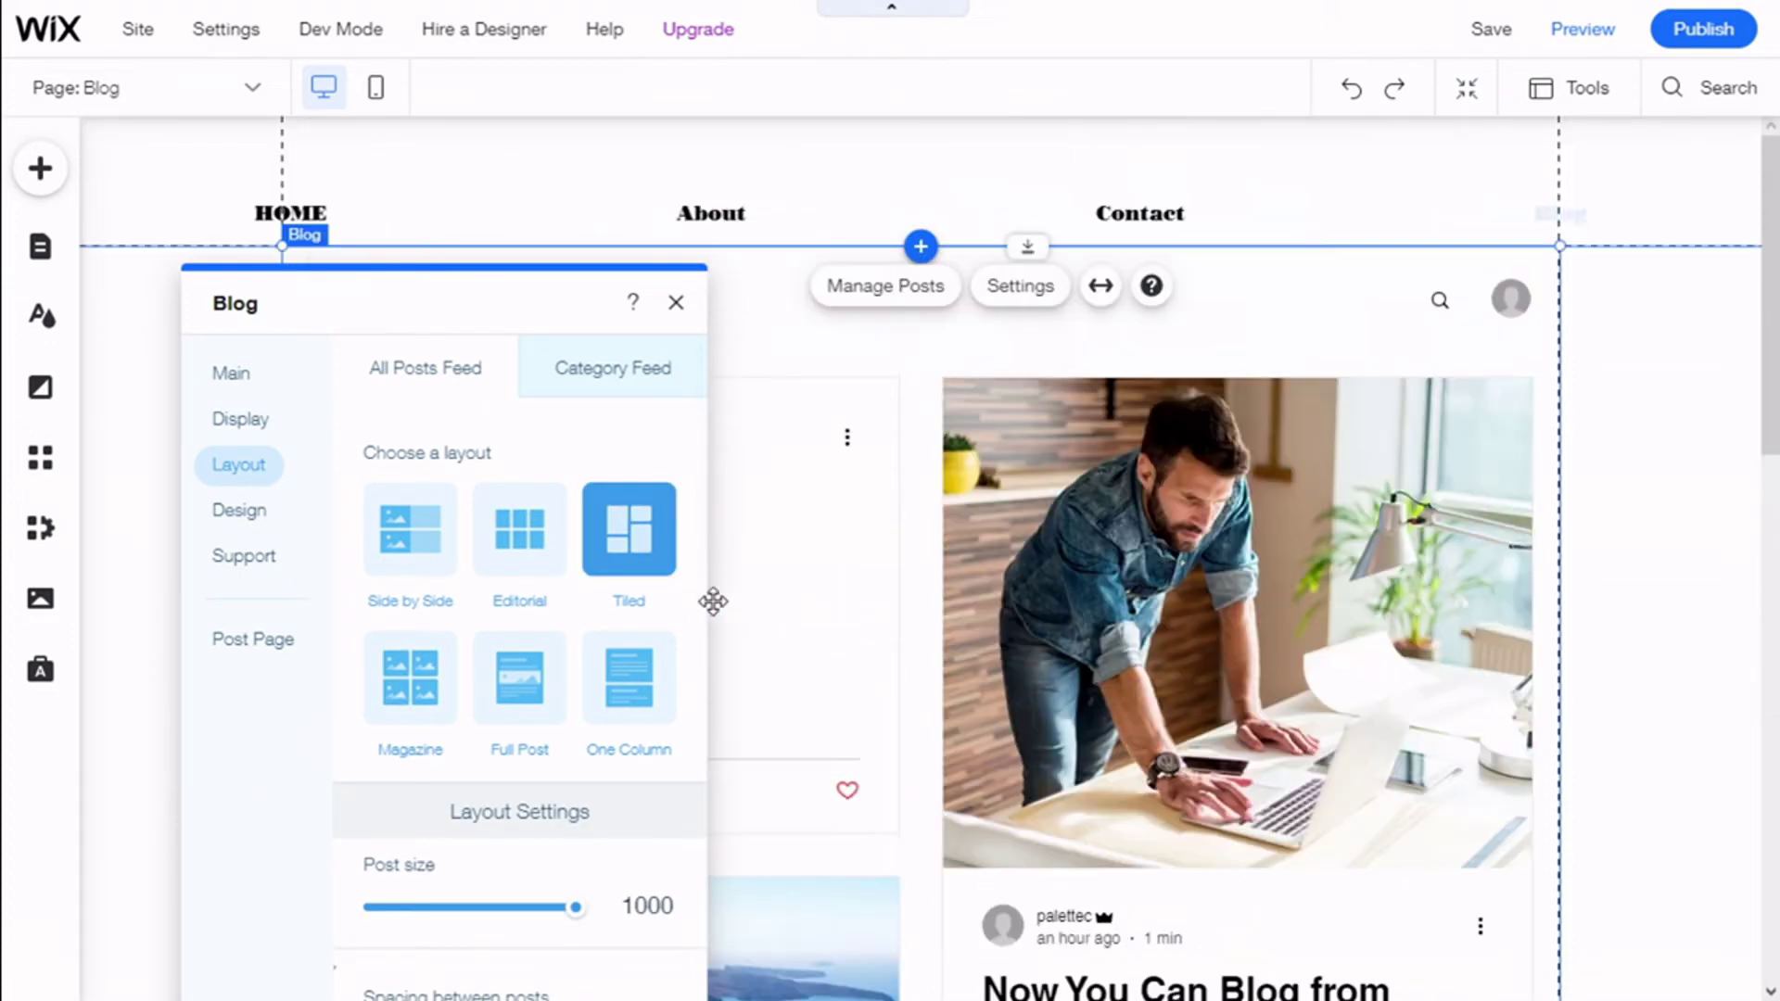
Review Tiled layout settings and Post Loading: load on scroll, 20 posts per load
scroll(922, 544, "down", 3)
scroll(1205, 561, "down", 5)
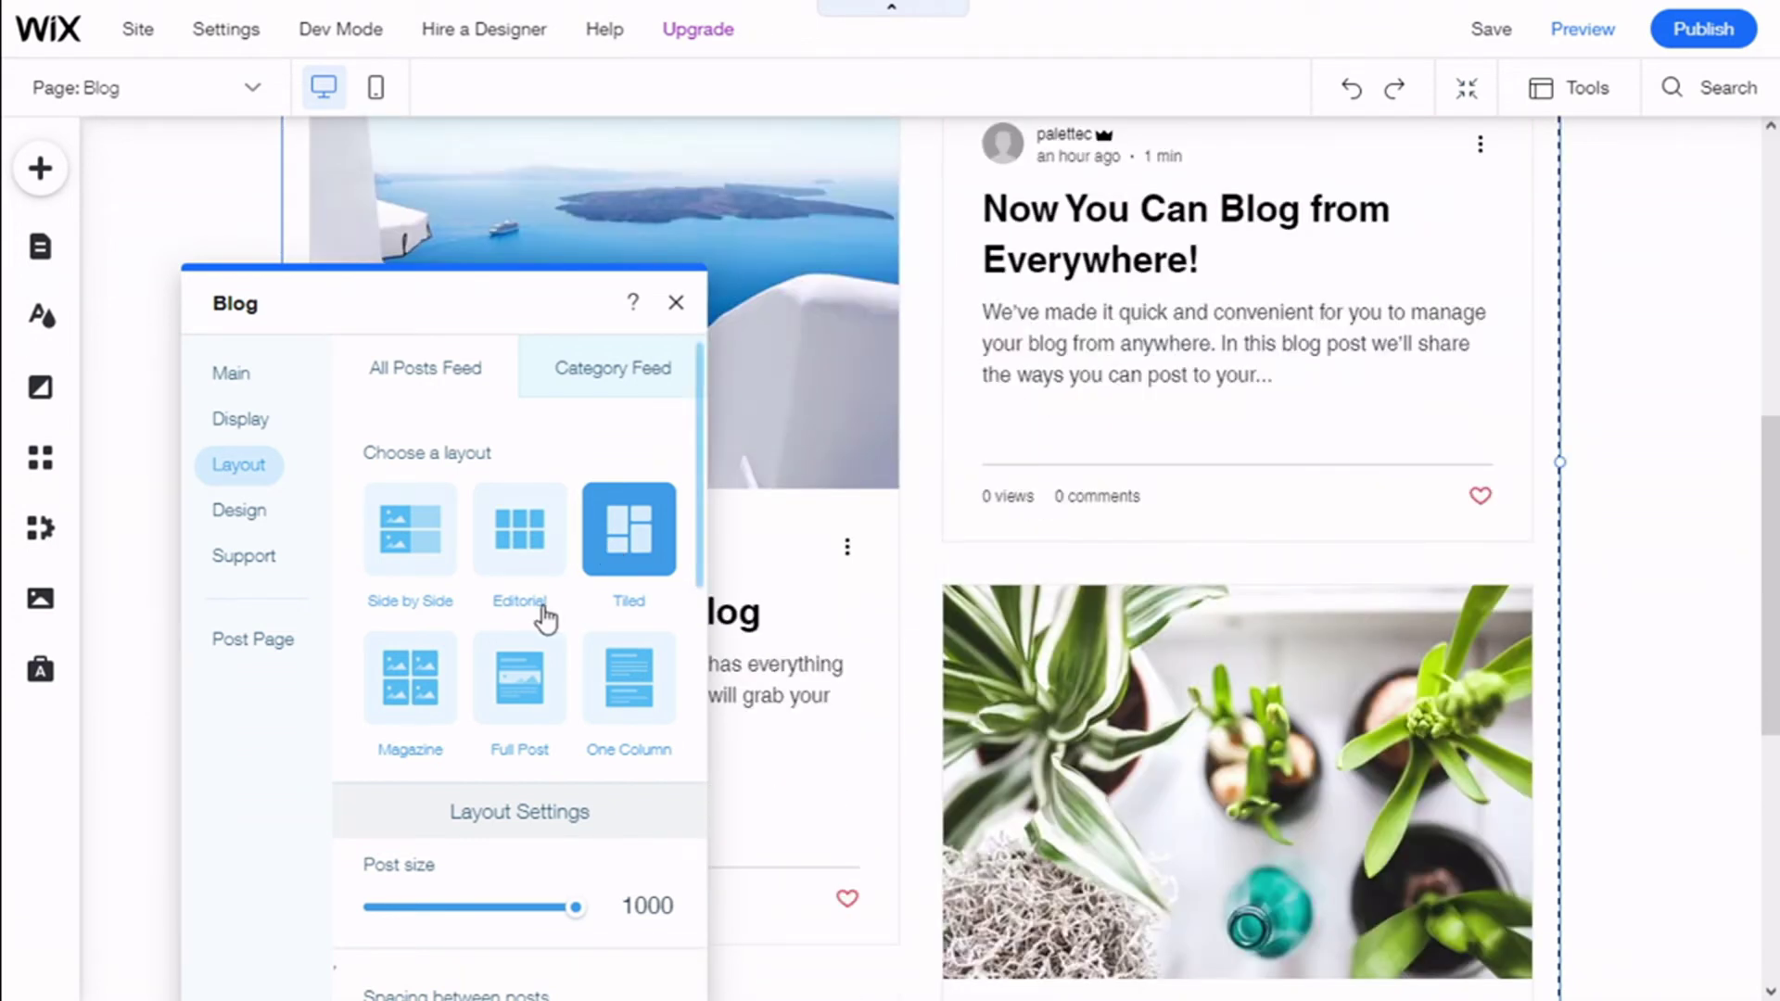
scroll(546, 618, "down", 3)
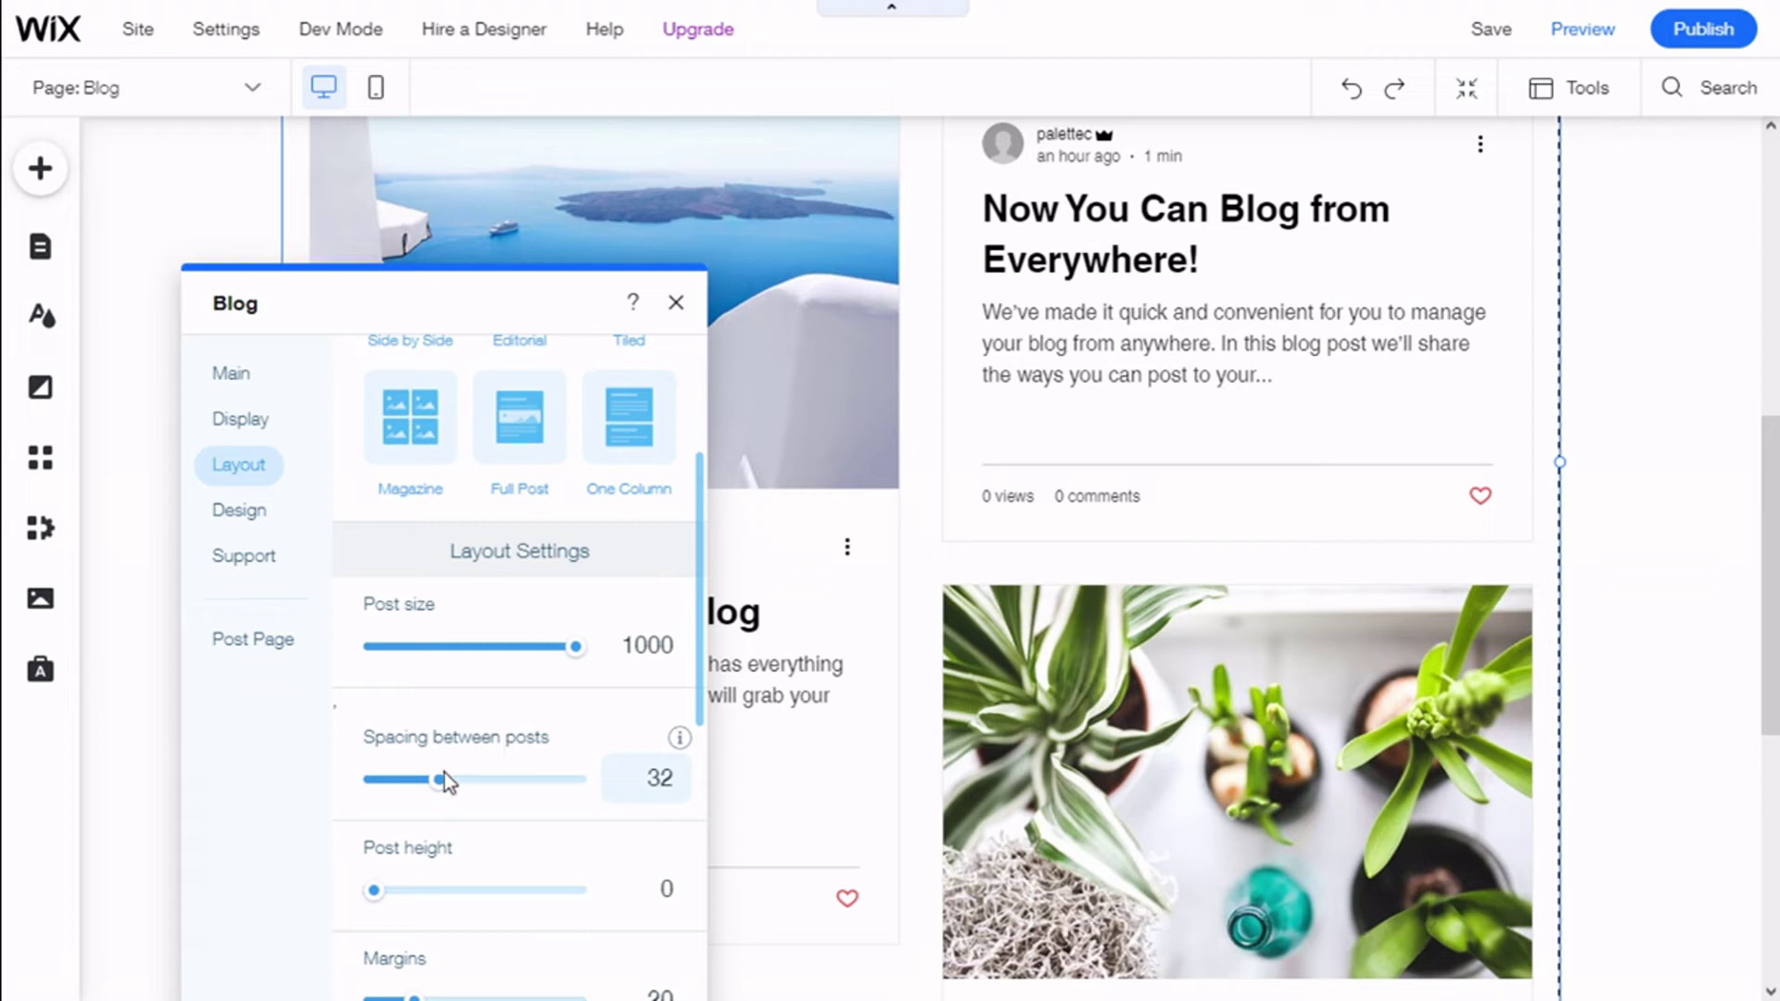
scroll(587, 798, "down", 2)
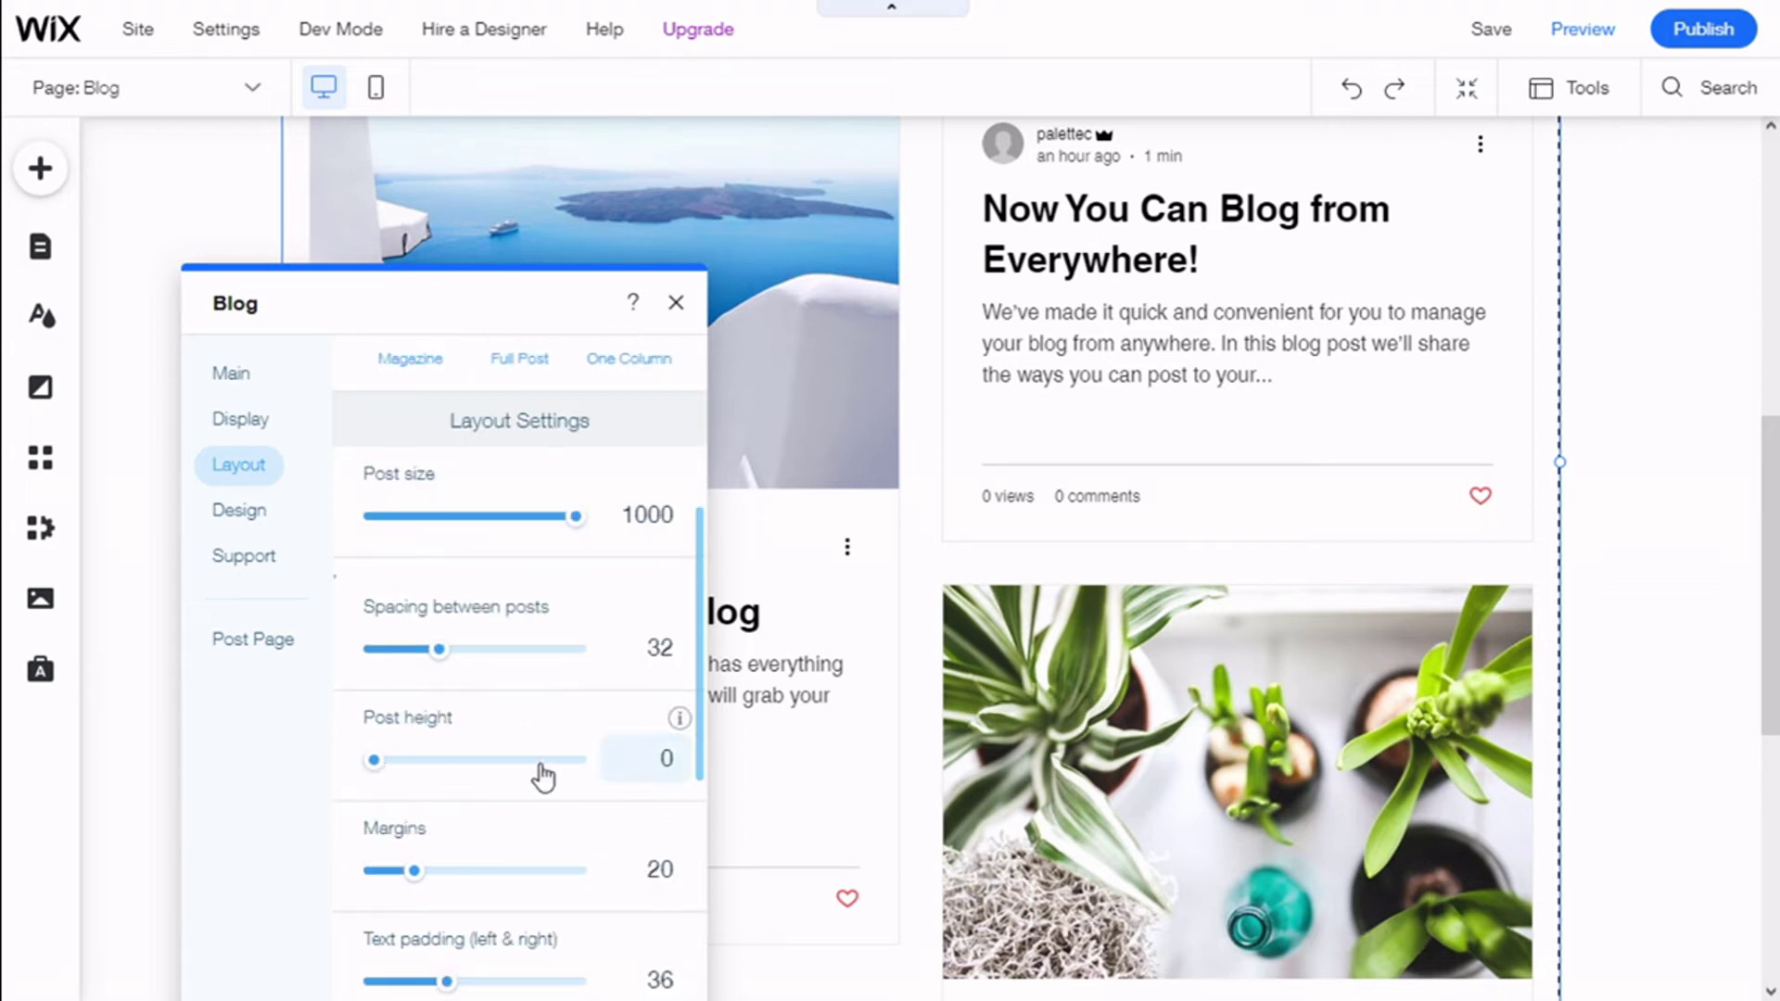
scroll(631, 755, "down", 4)
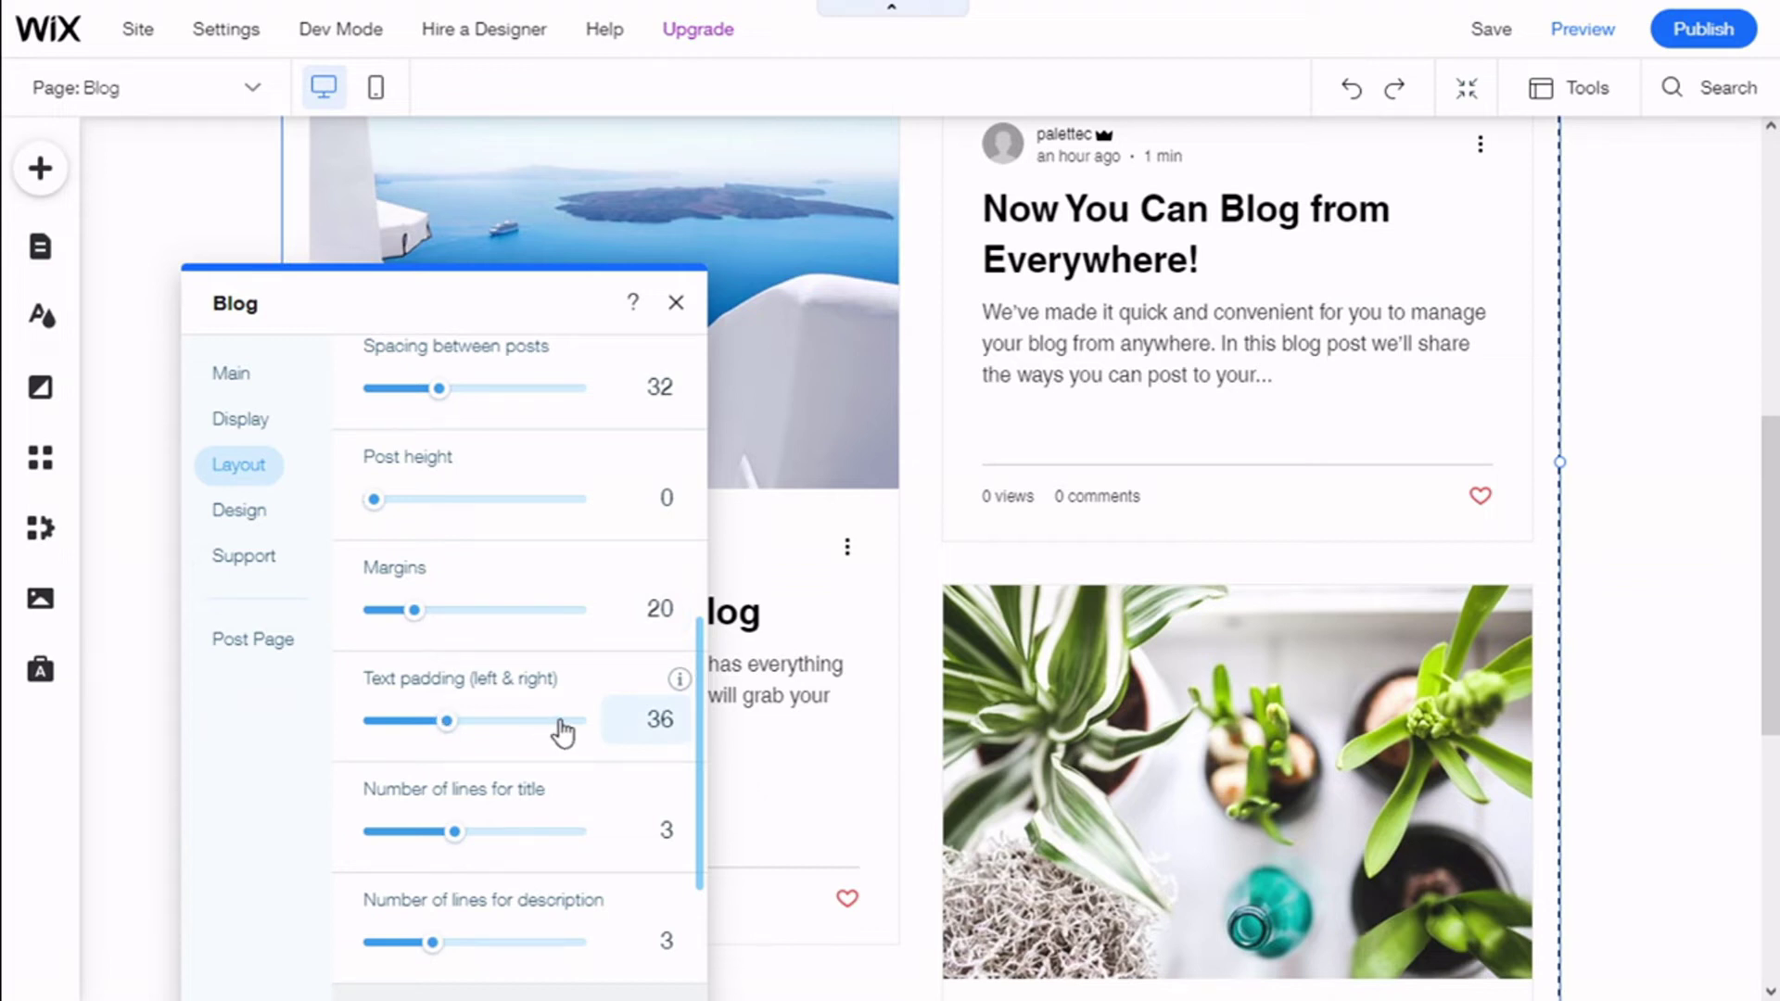
scroll(567, 730, "down", 2)
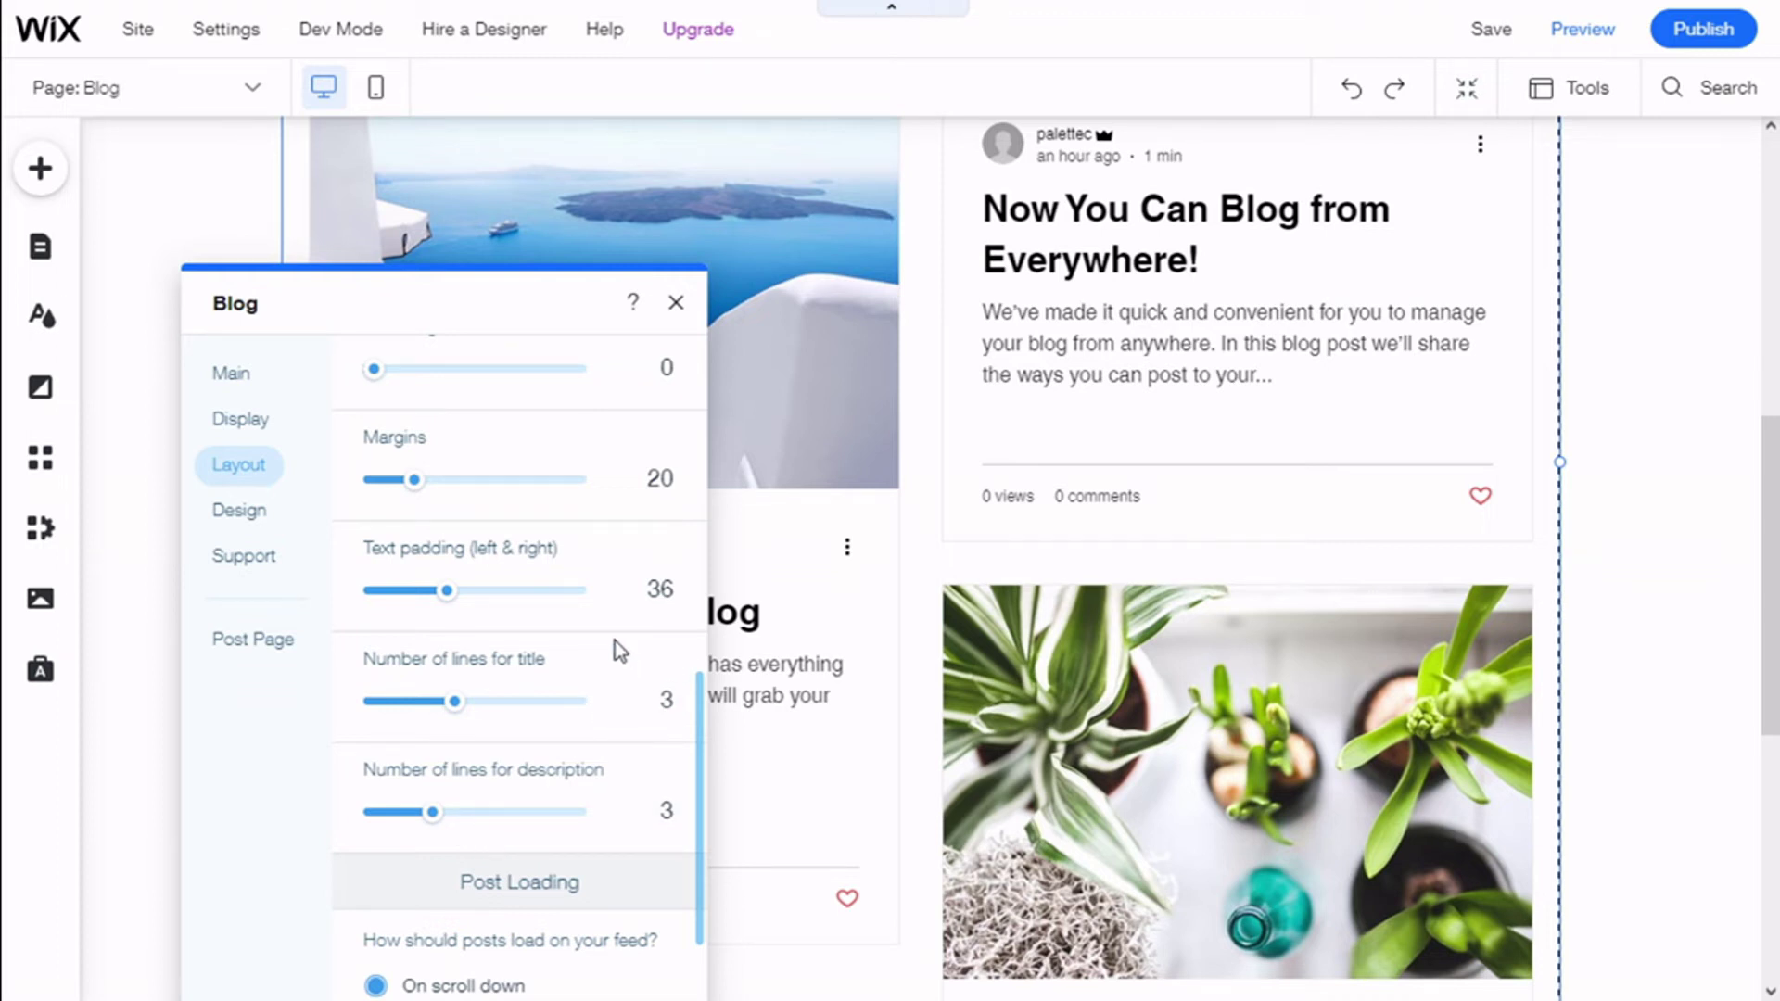
scroll(615, 649, "down", 4)
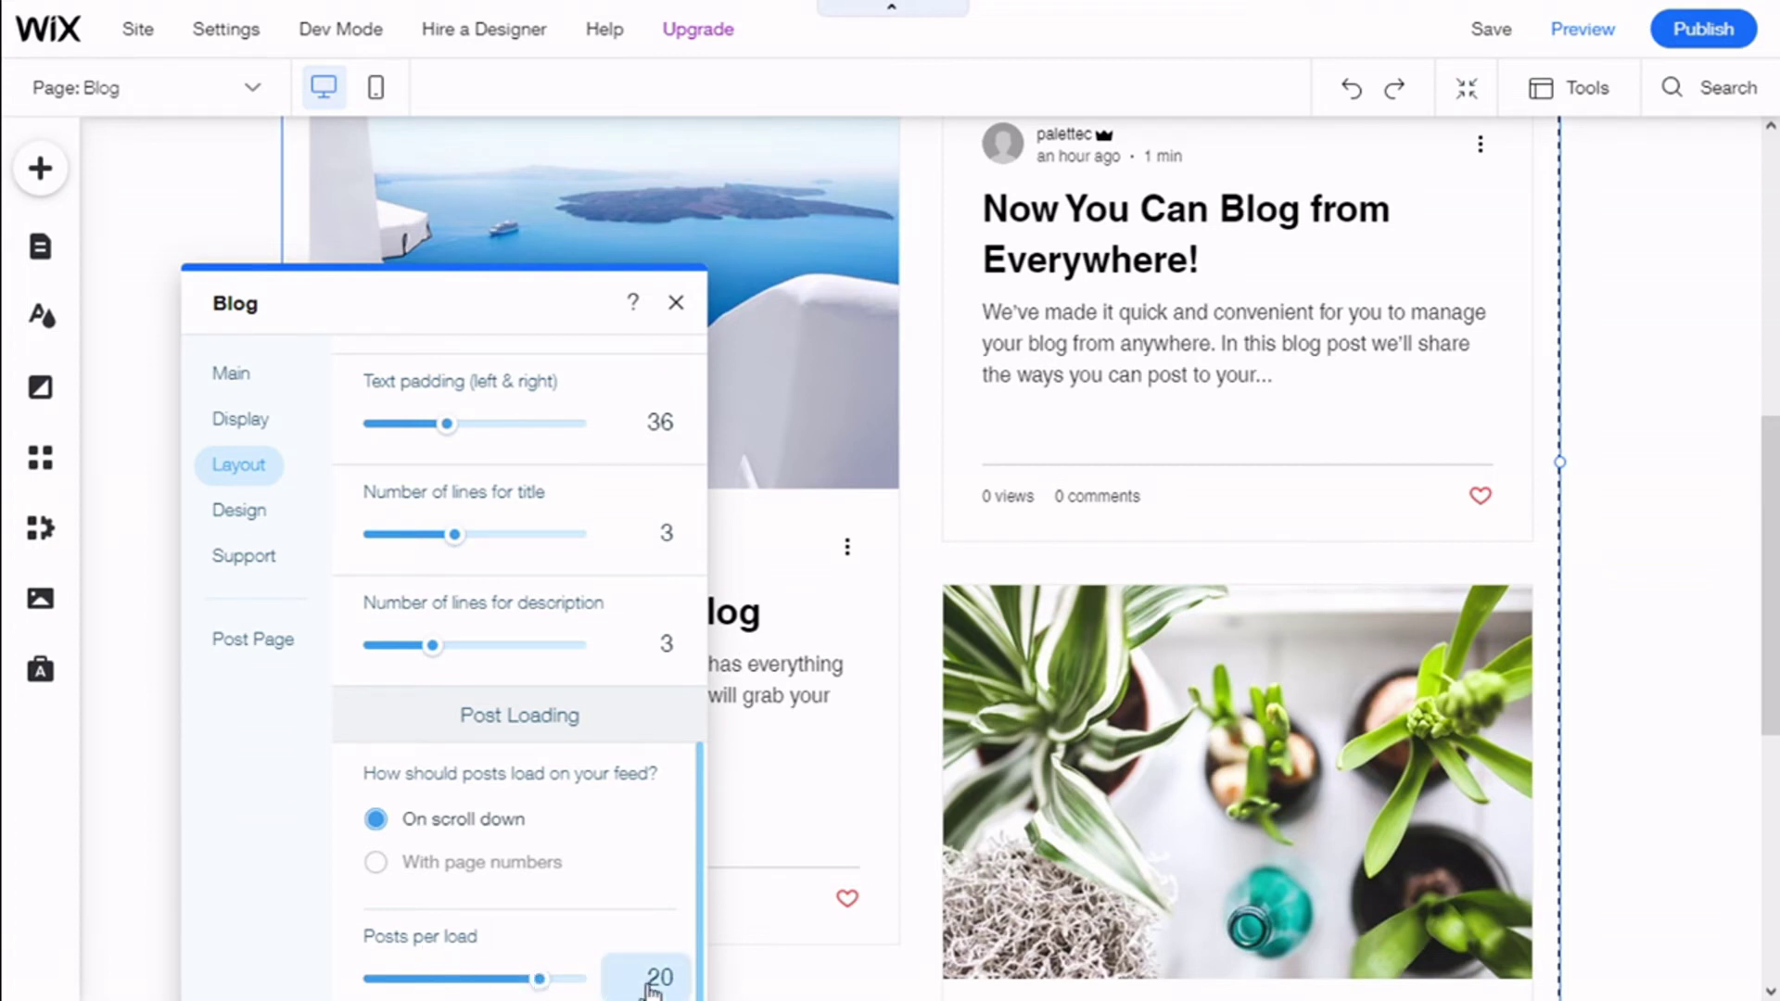
scroll(636, 686, "up", 3)
scroll(640, 691, "up", 5)
scroll(1280, 636, "up", 3)
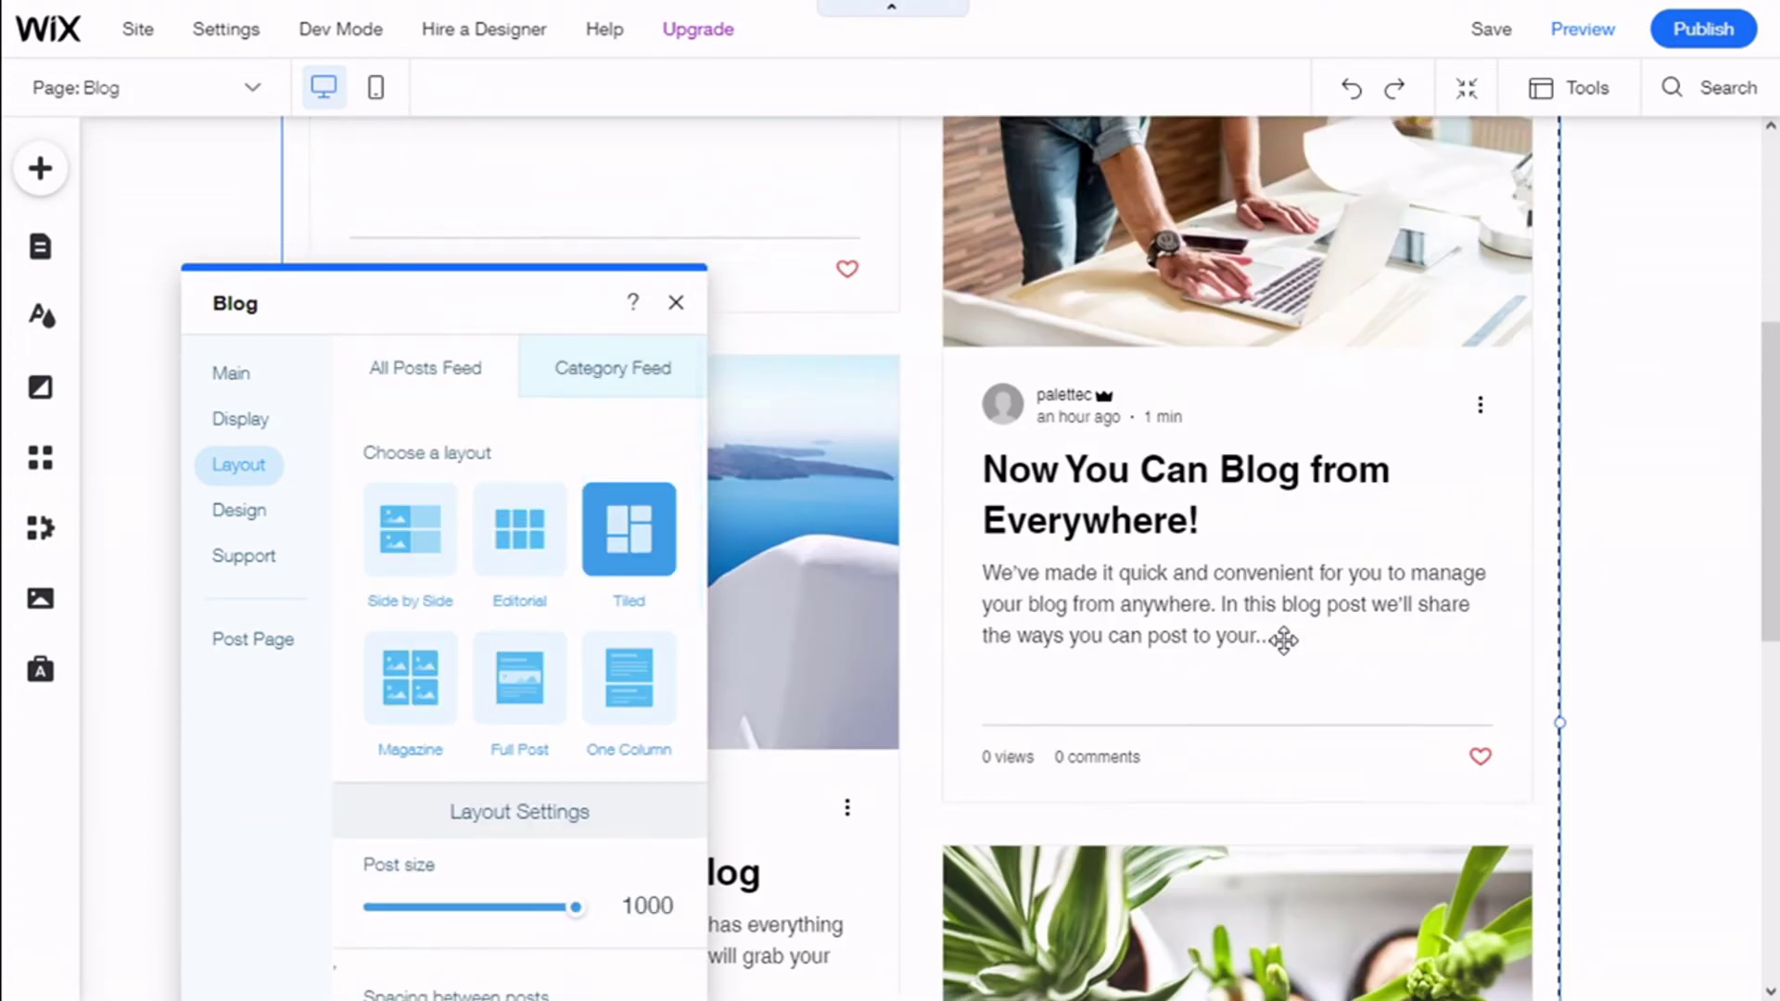
scroll(1279, 636, "up", 5)
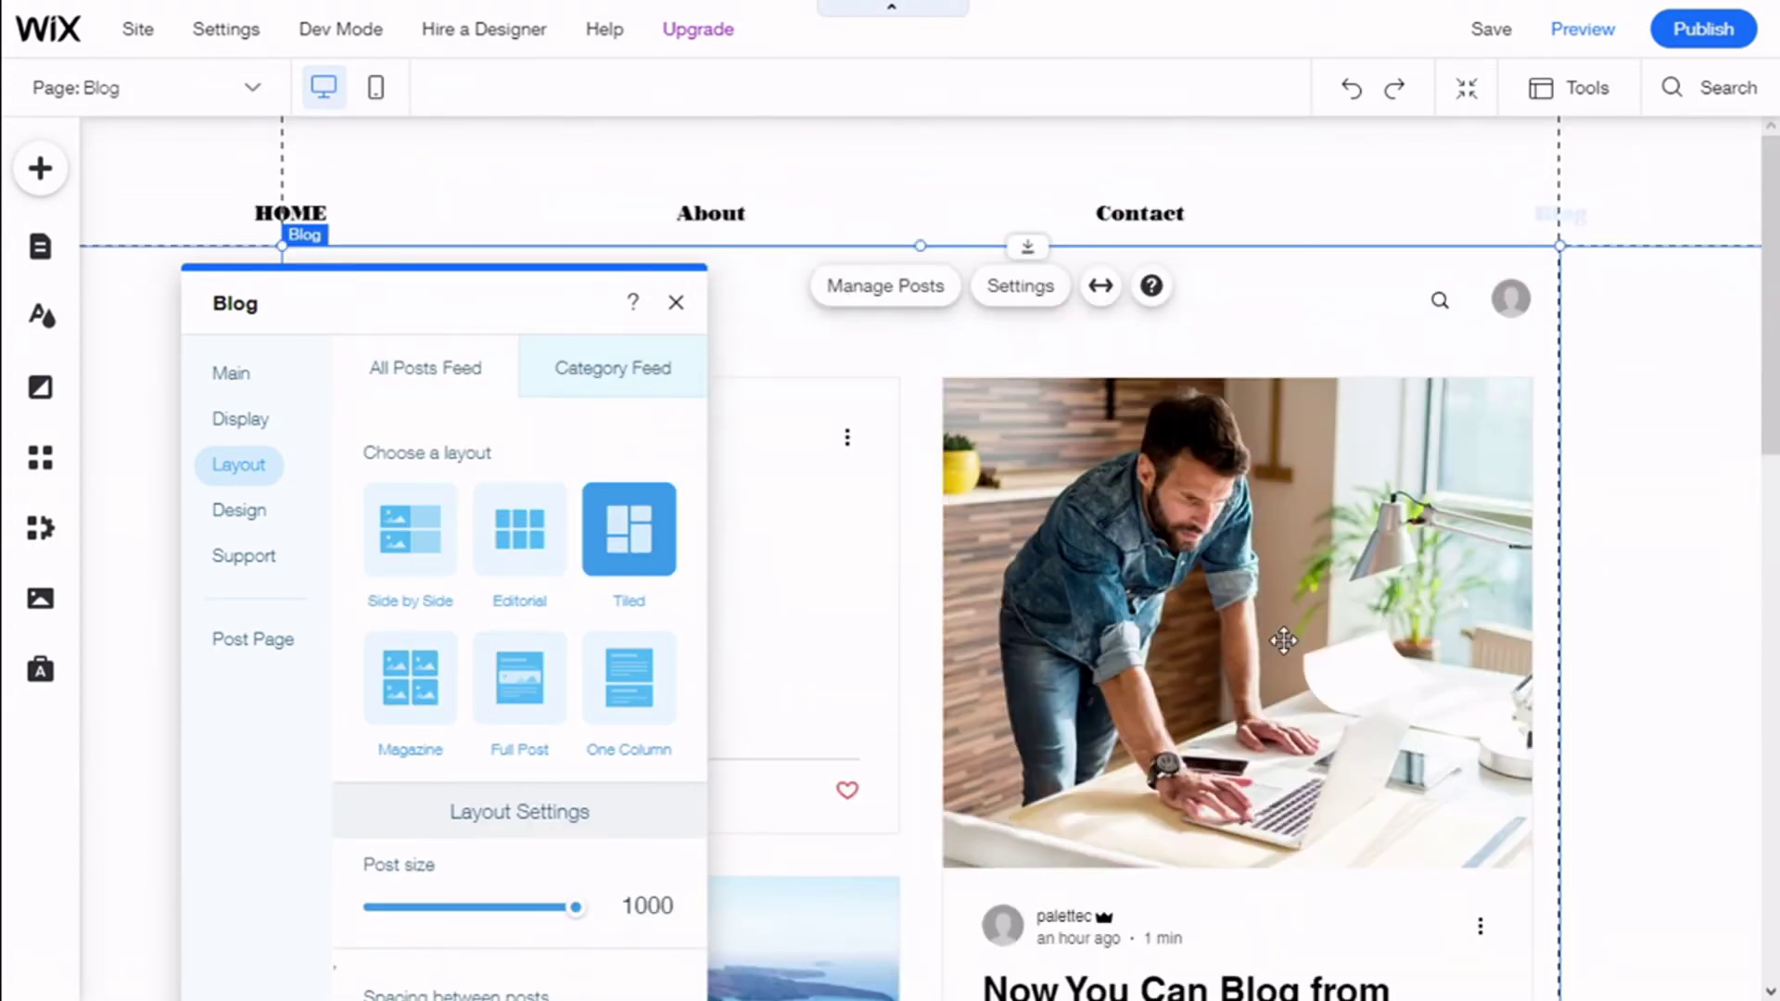
Inspect the Design > Blog Menu font colour and Font Picker without changing them
left_click(269, 529)
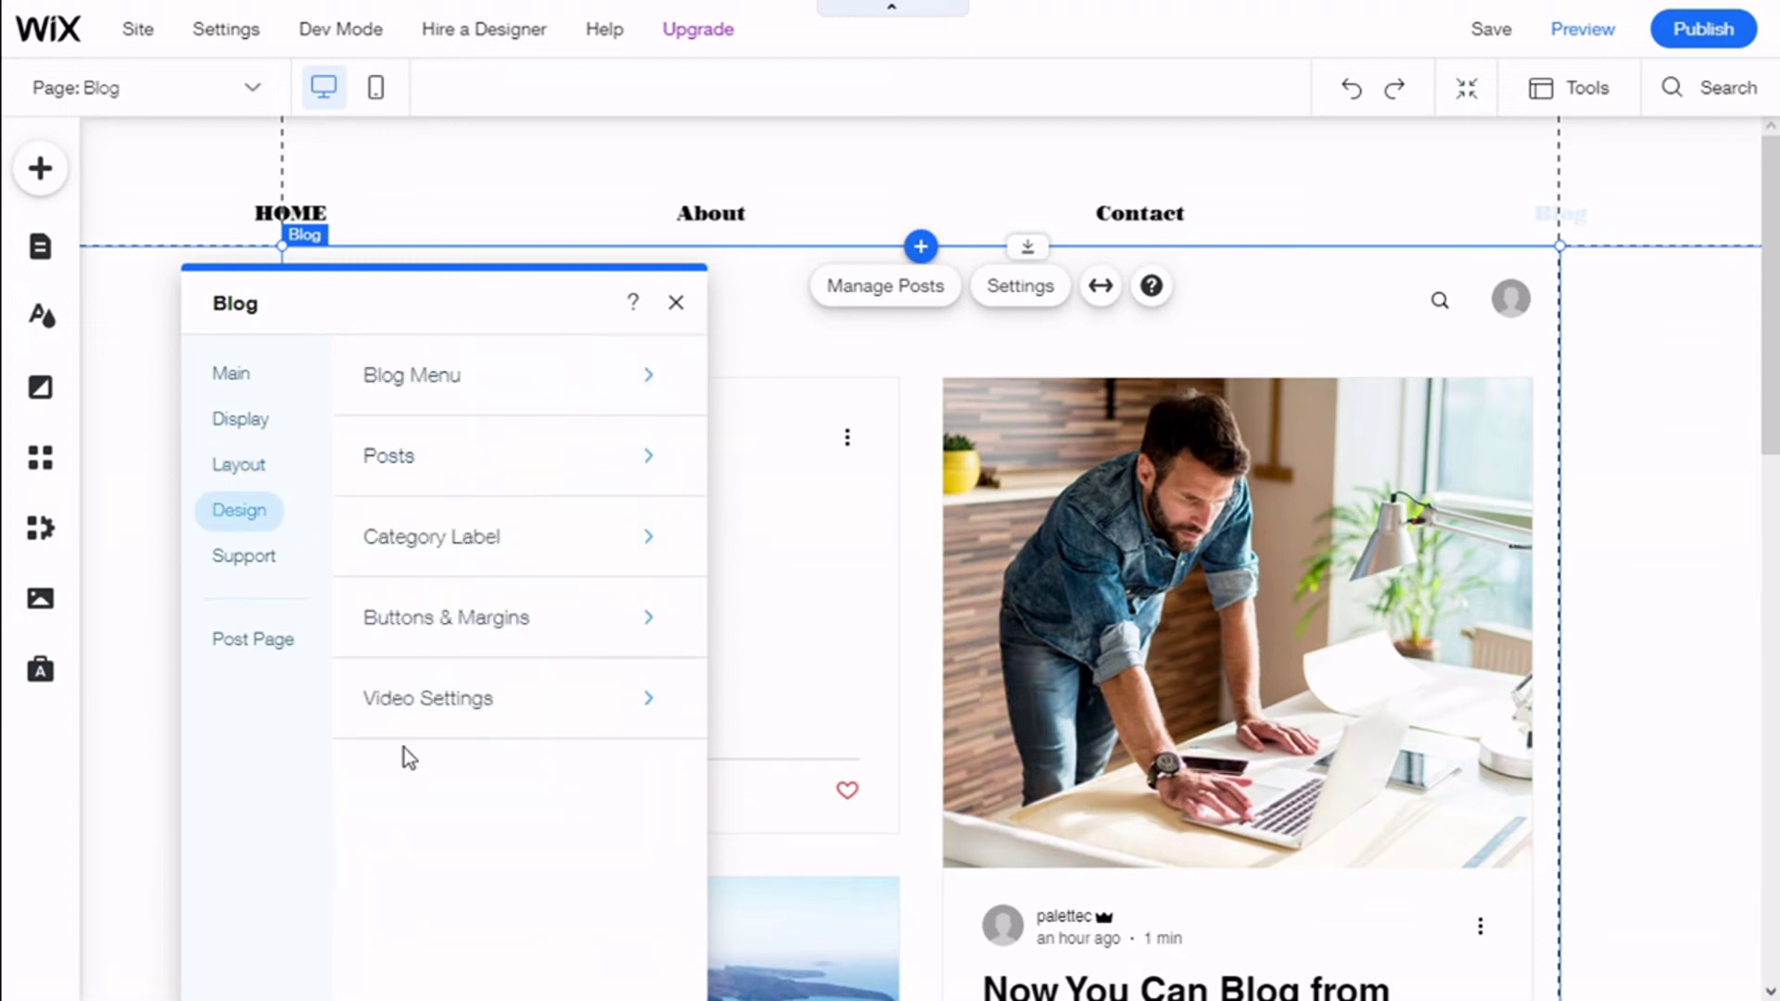
left_click(437, 394)
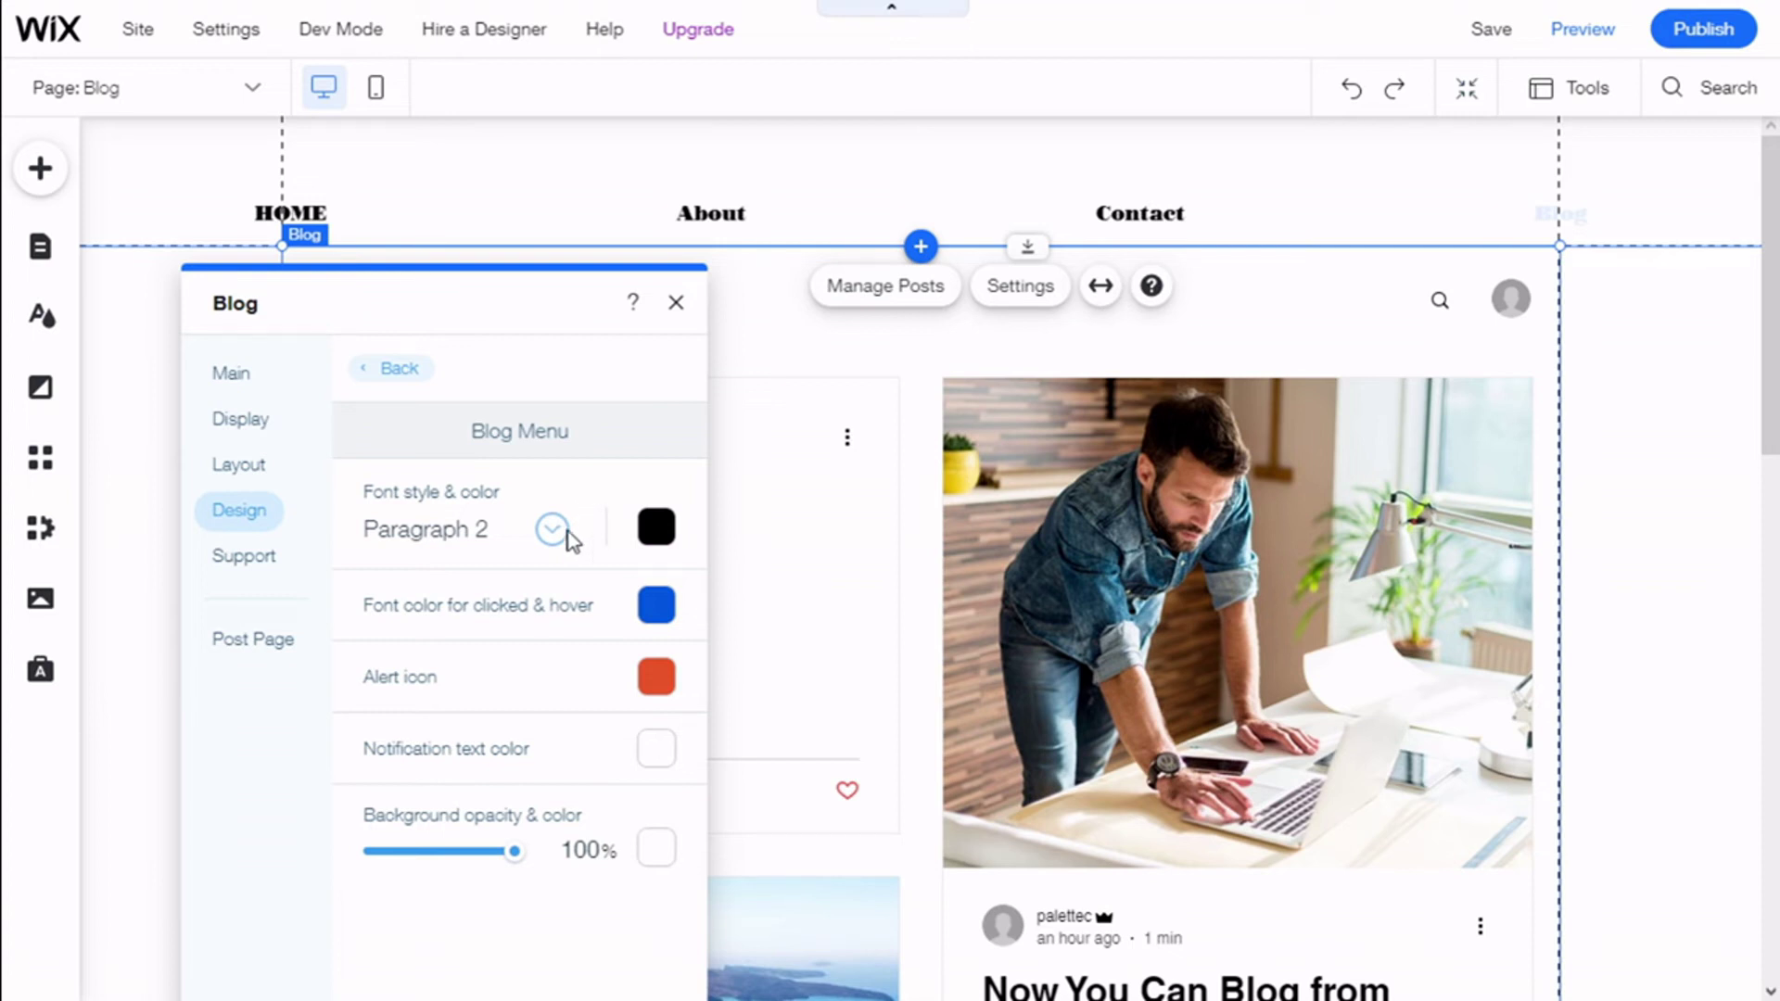
left_click(655, 527)
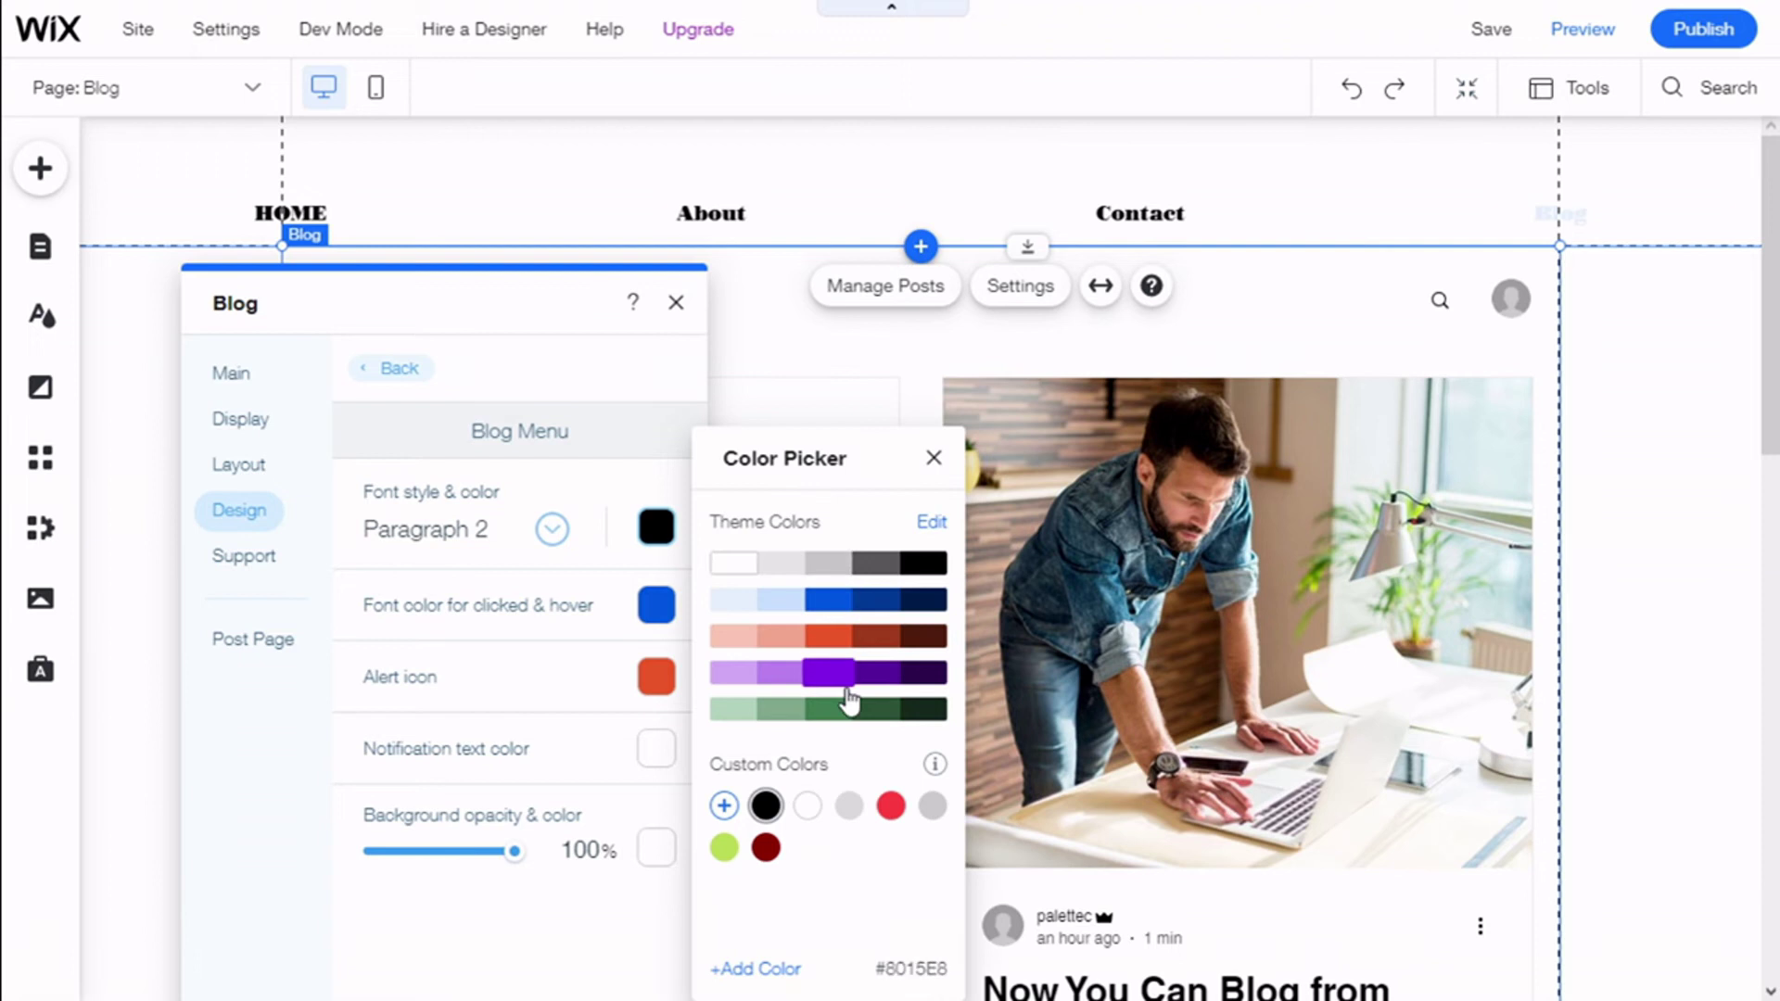
left_click(547, 535)
left_click(551, 532)
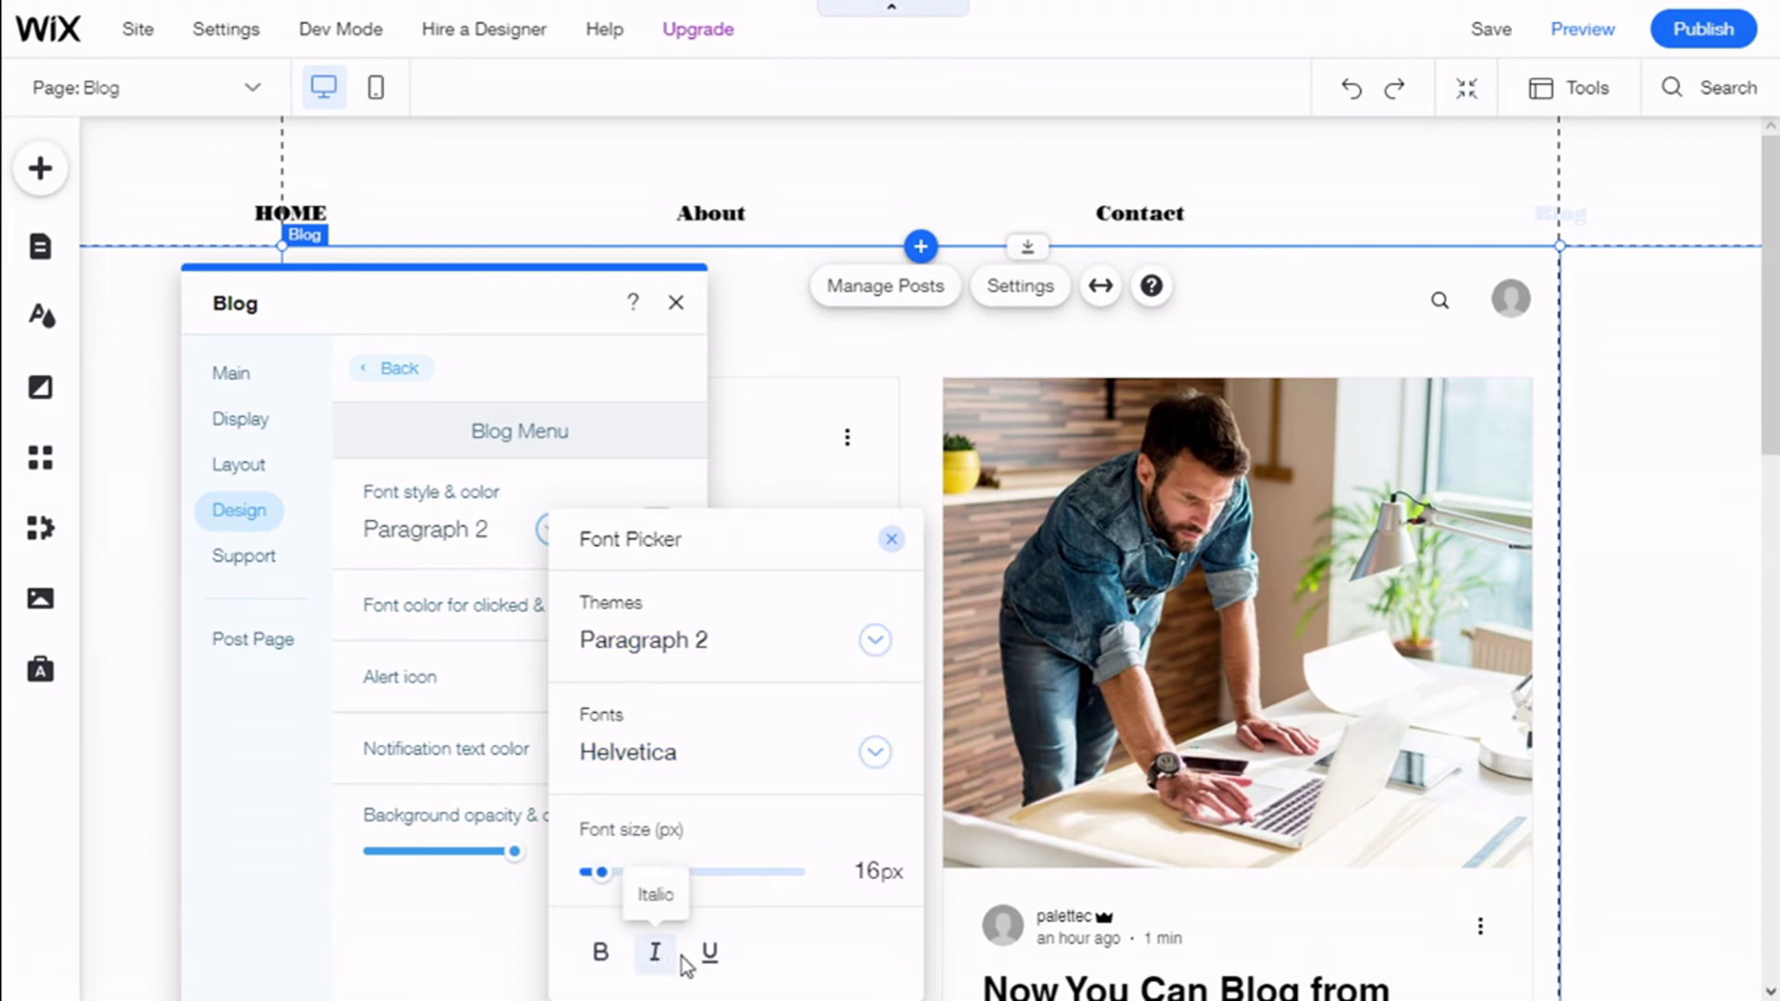
left_click(891, 540)
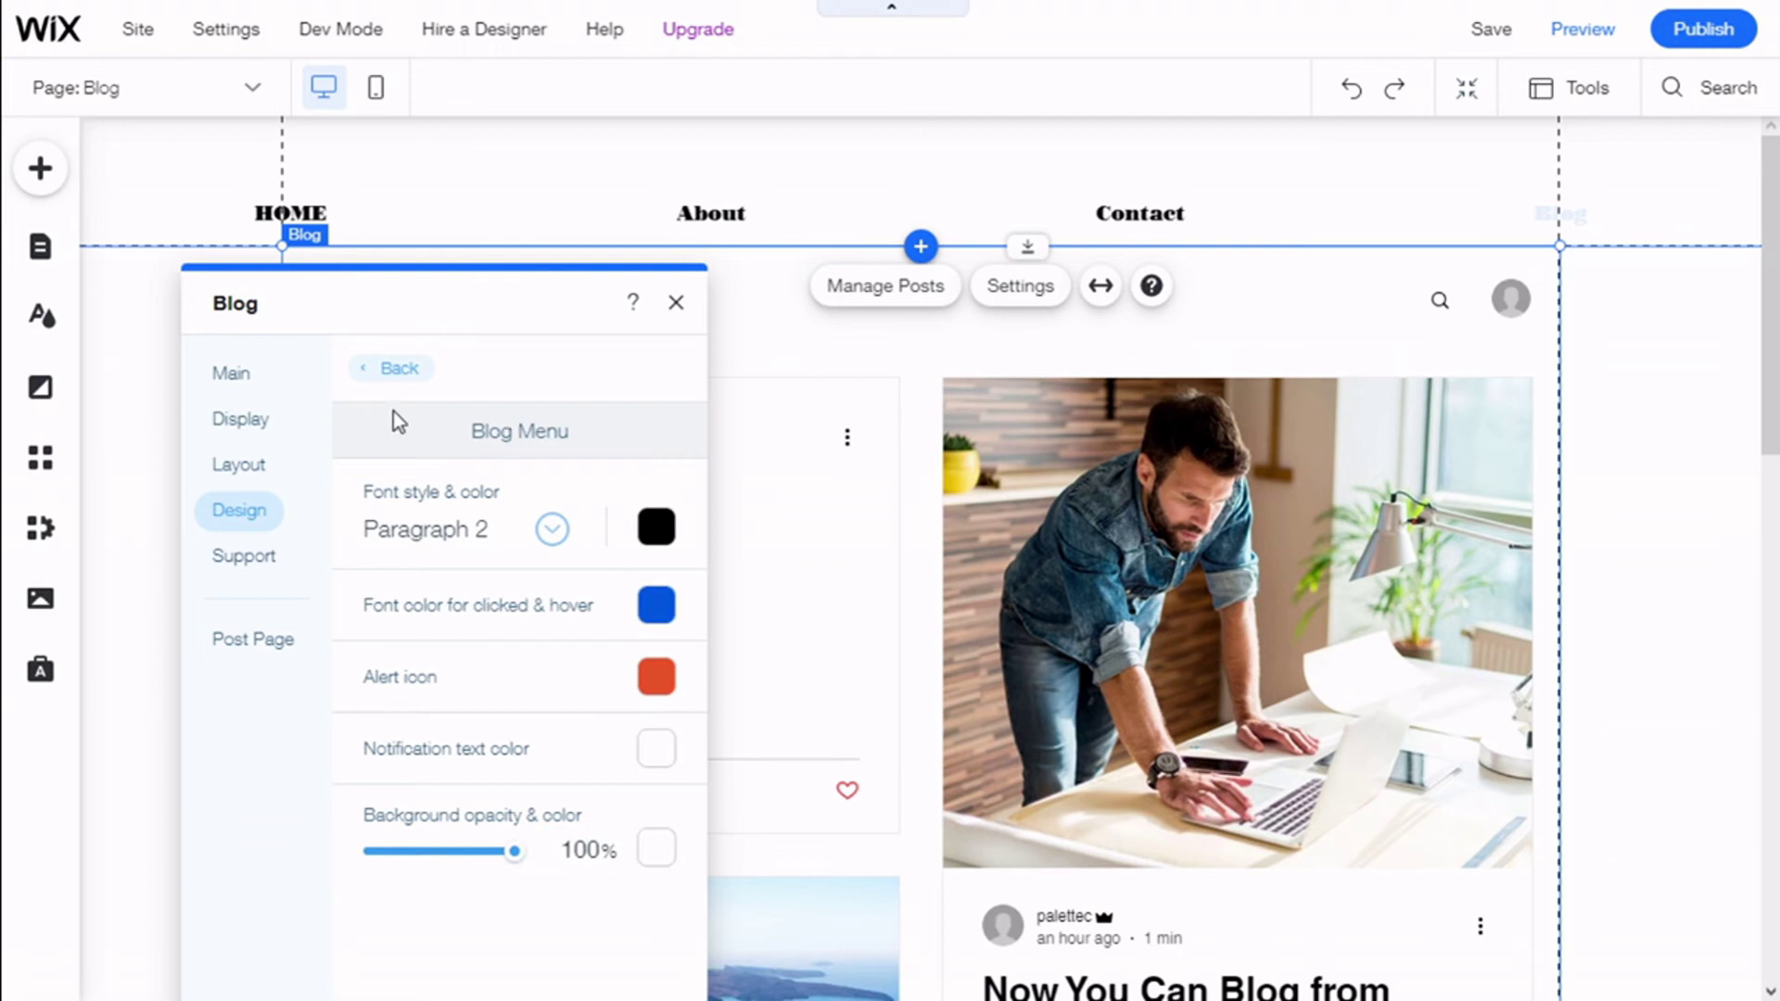
Set the Posts feed title colour to the blue theme swatch
left_click(377, 387)
left_click(398, 451)
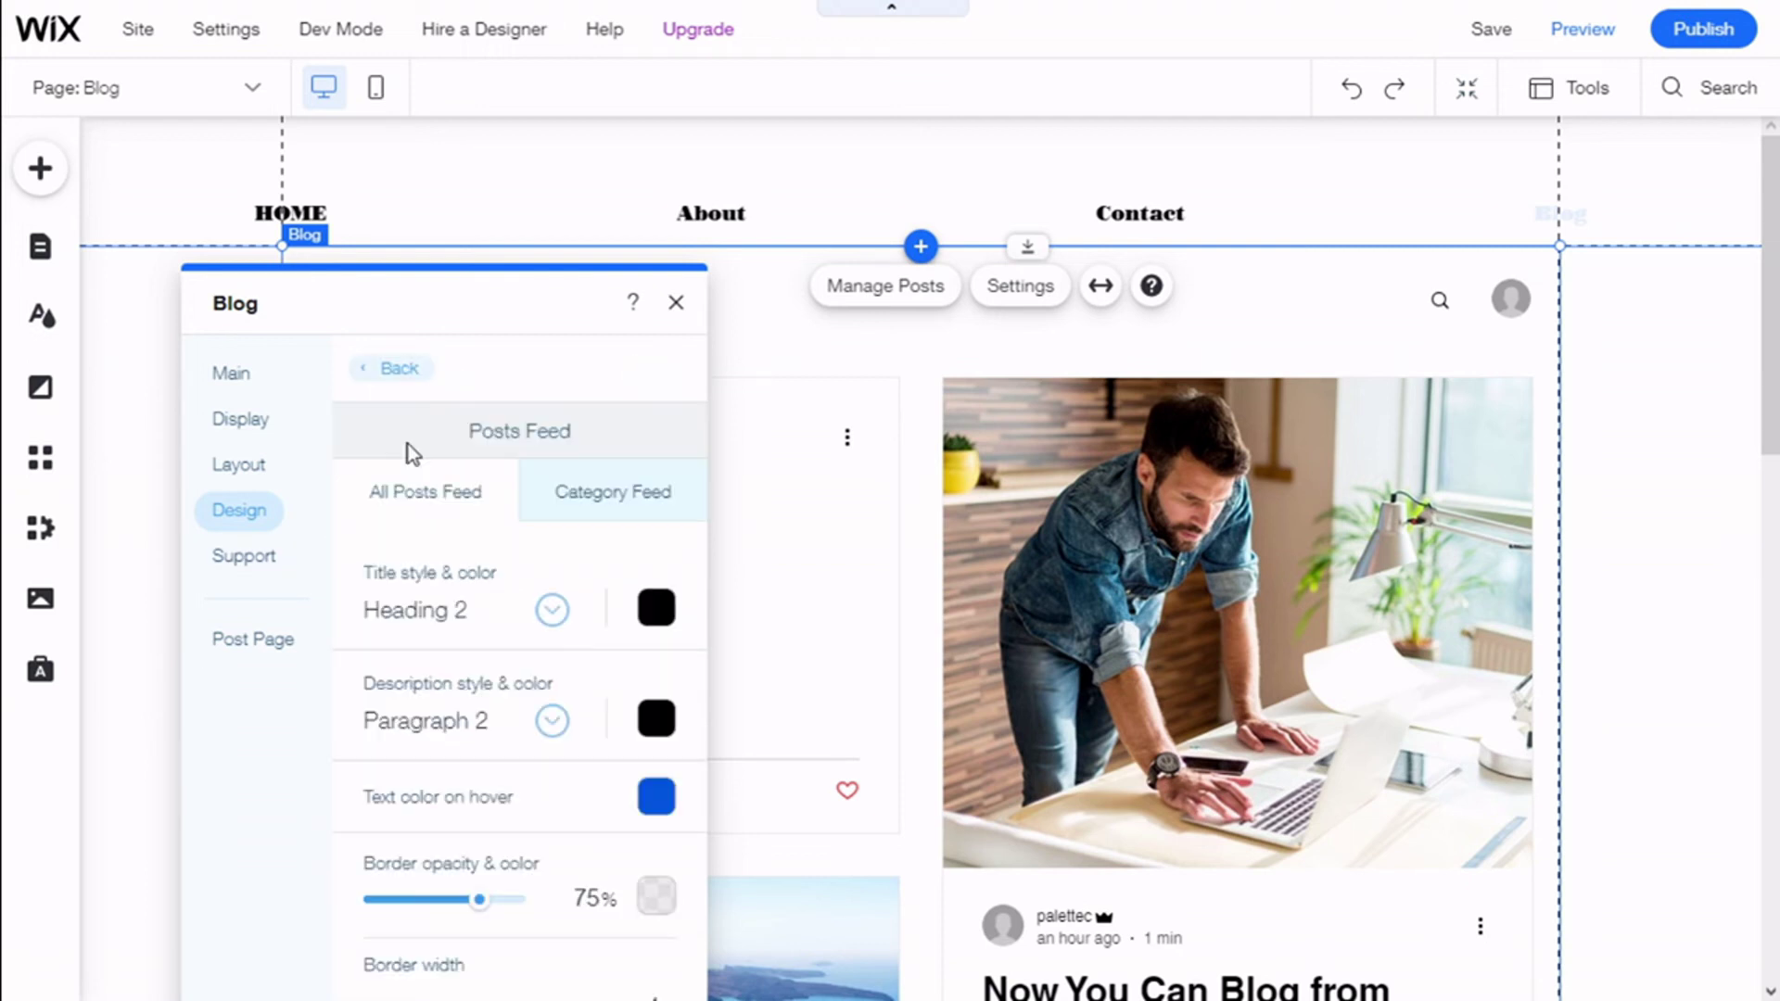
left_click(573, 501)
scroll(604, 538, "down", 2)
scroll(1692, 719, "down", 4)
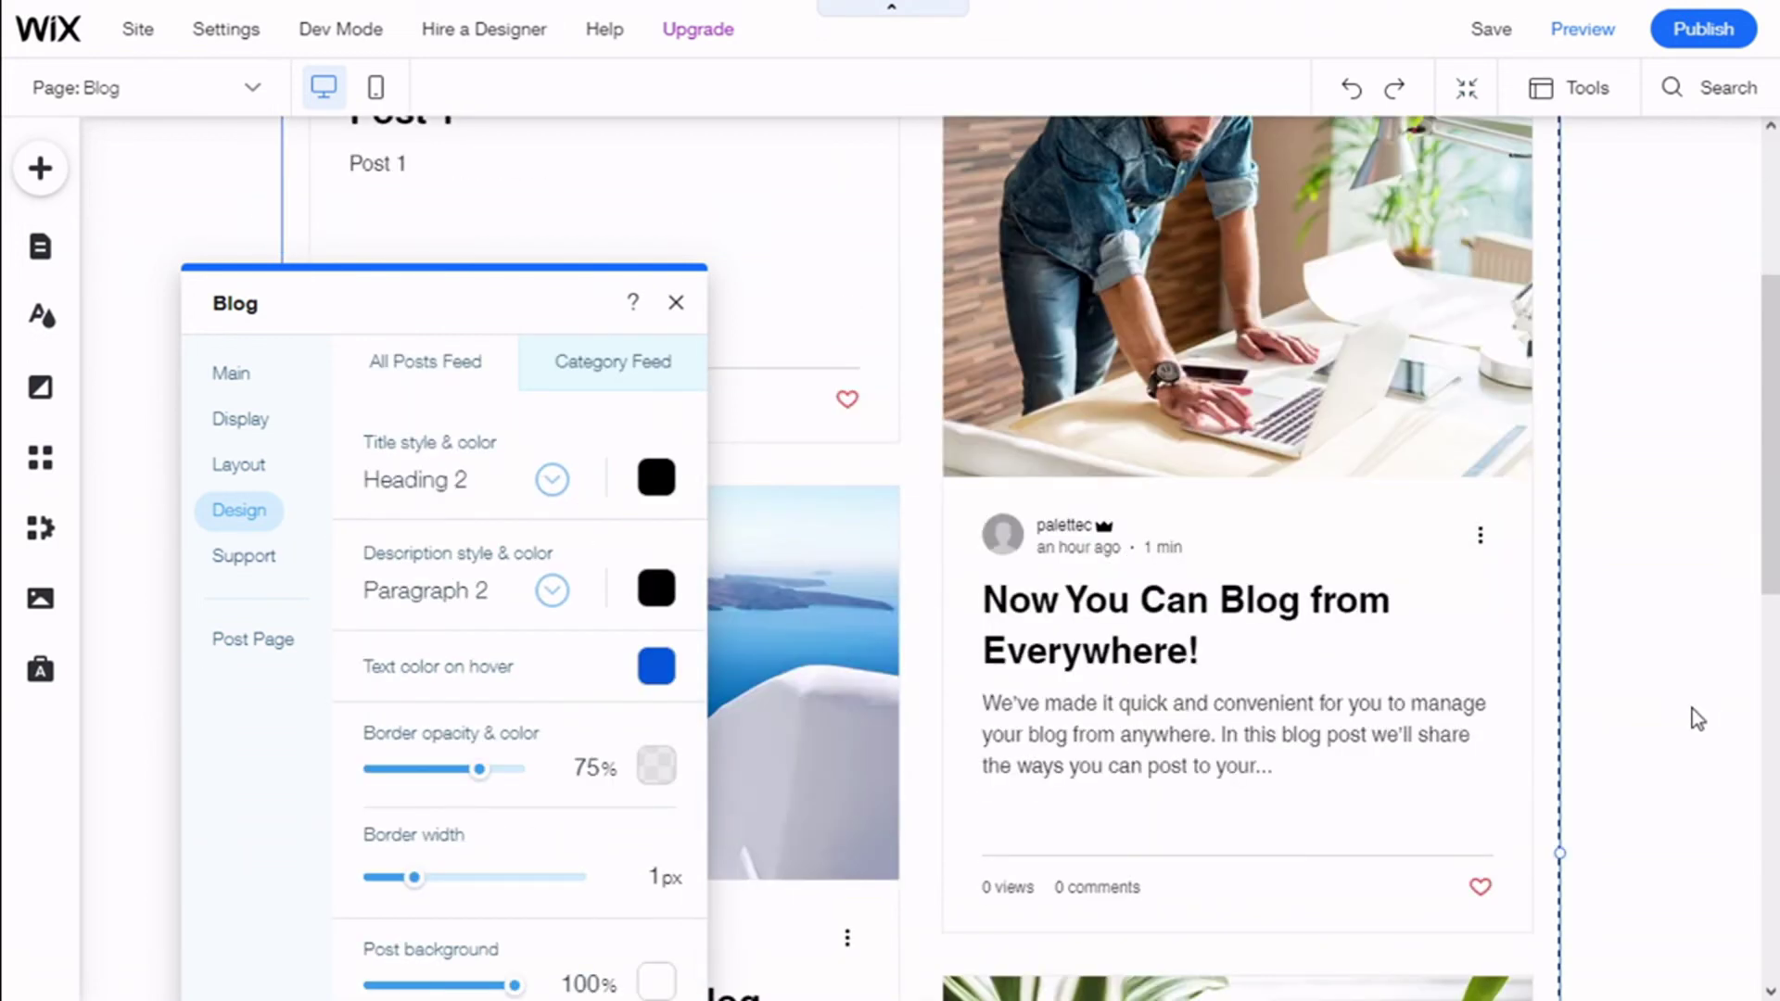
left_click(654, 483)
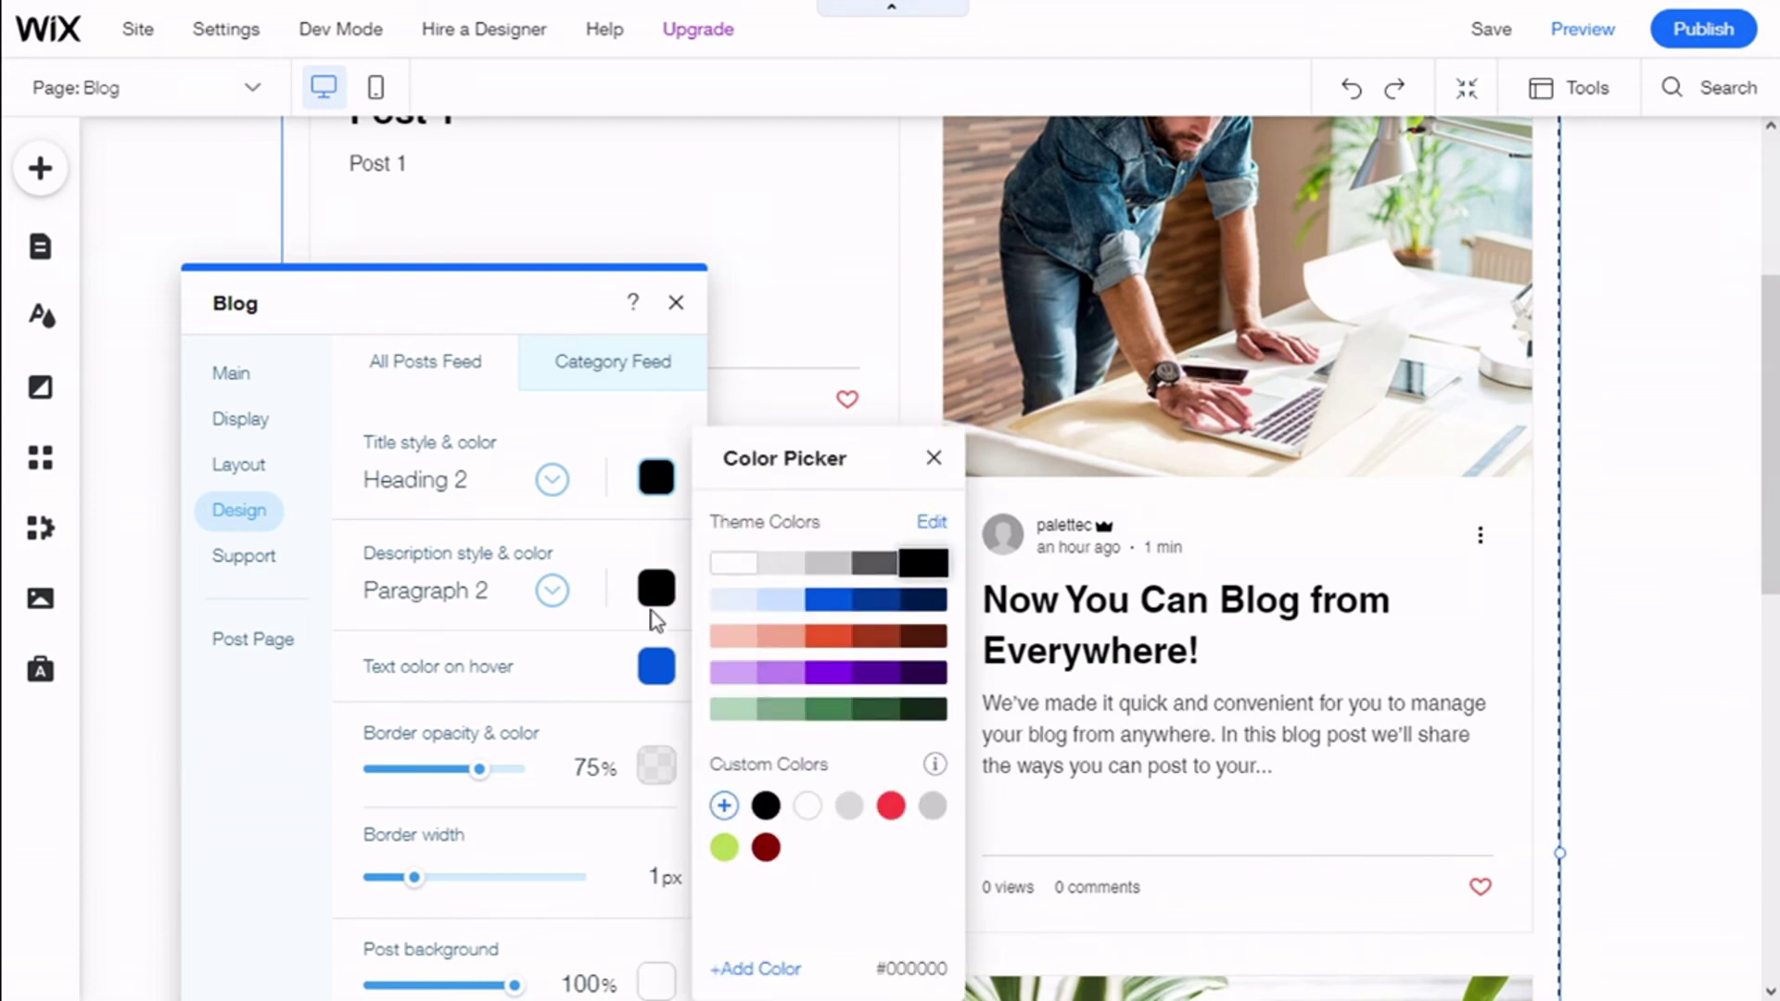
left_click(828, 600)
left_click(631, 556)
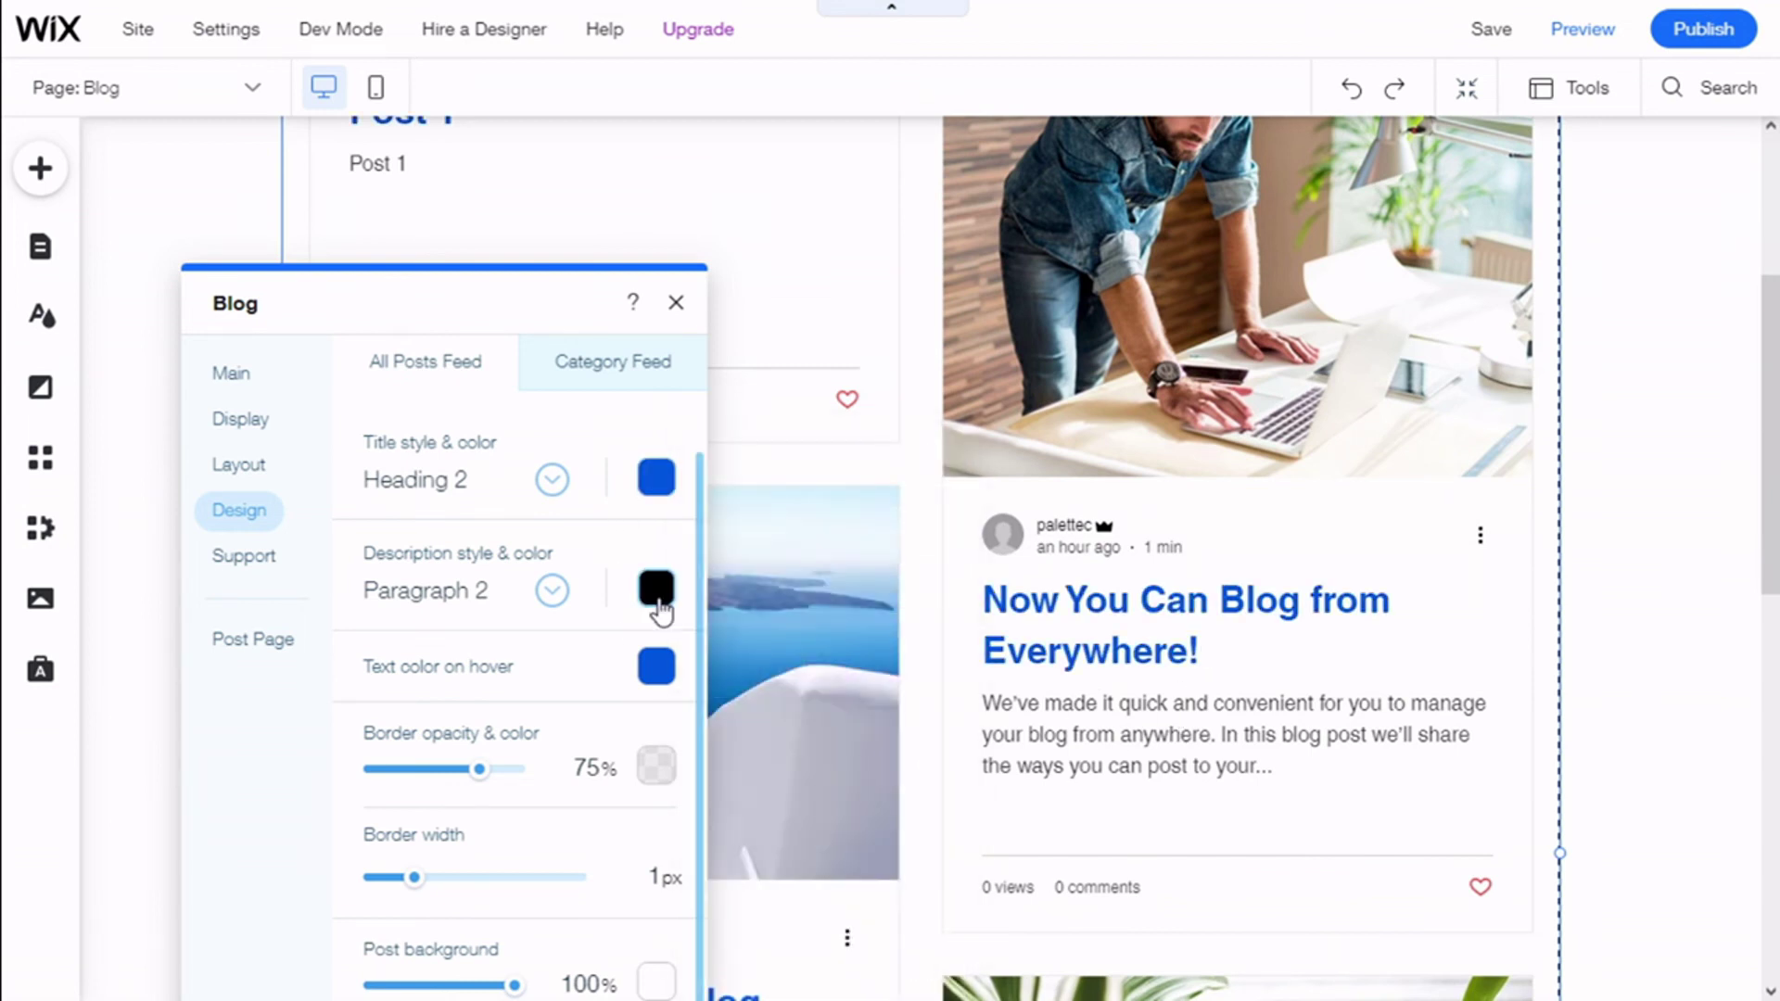
Keep post descriptions black, check hover and border colours, and leave border width at 1px
left_click(655, 591)
left_click(874, 563)
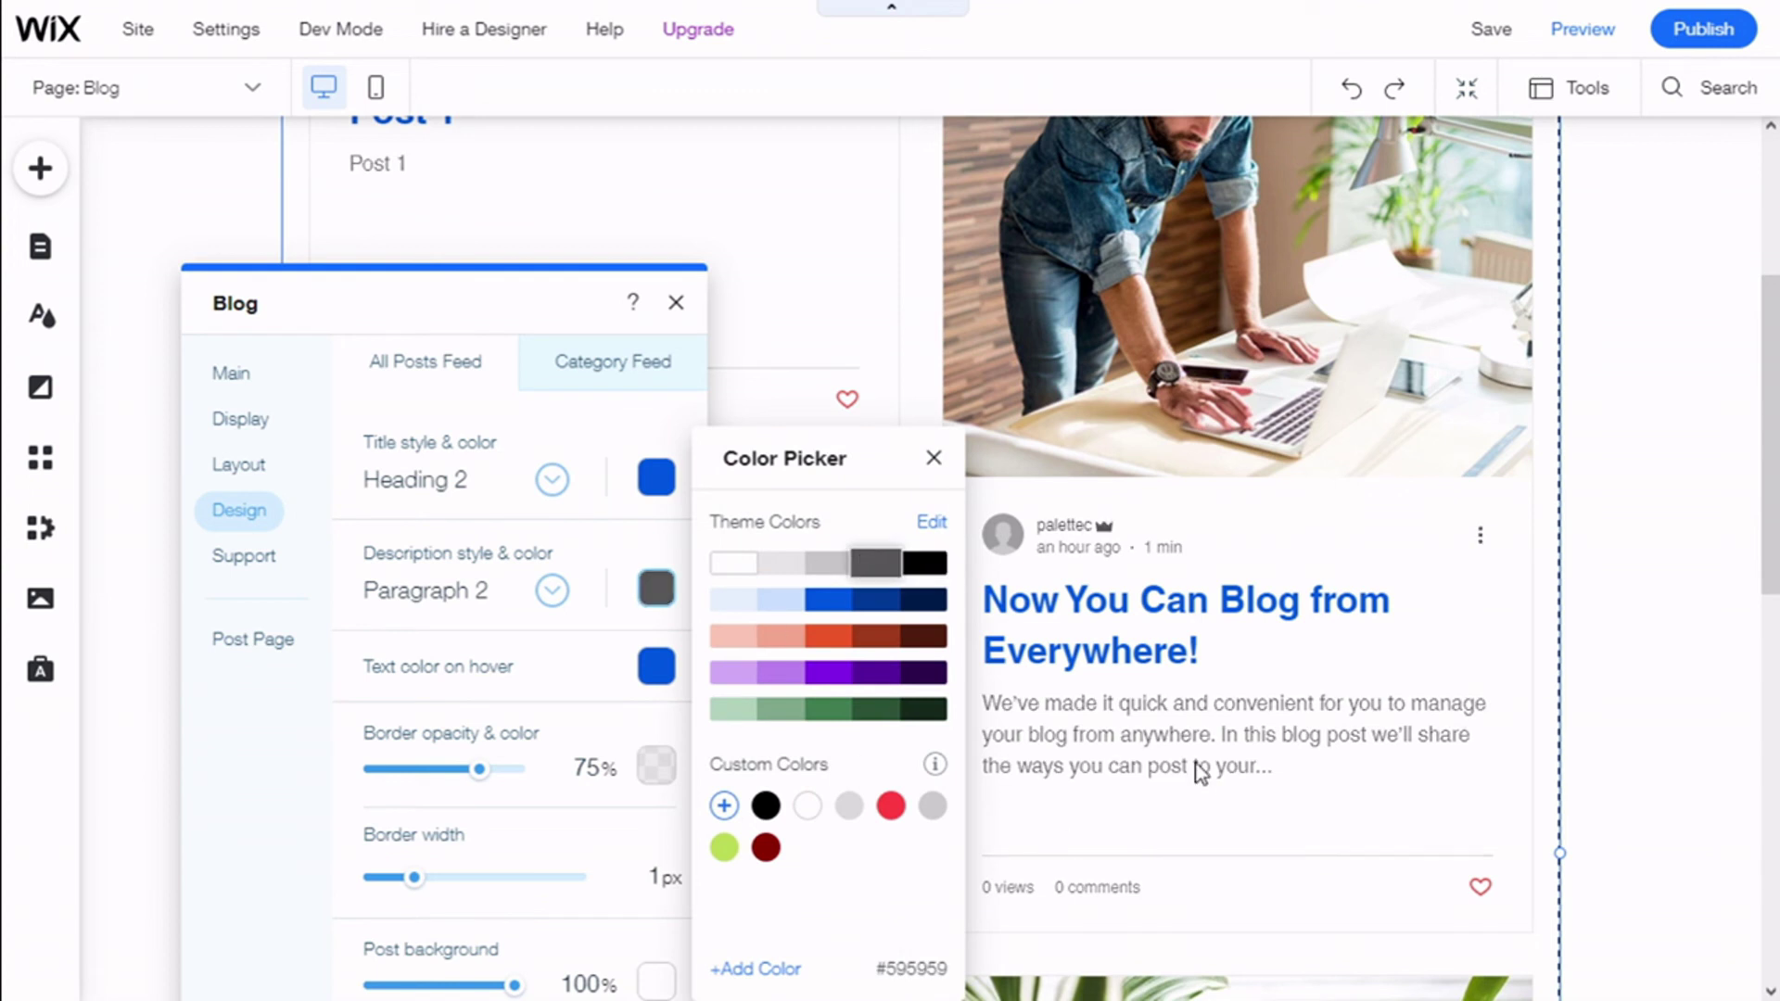
left_click(923, 563)
left_click(610, 725)
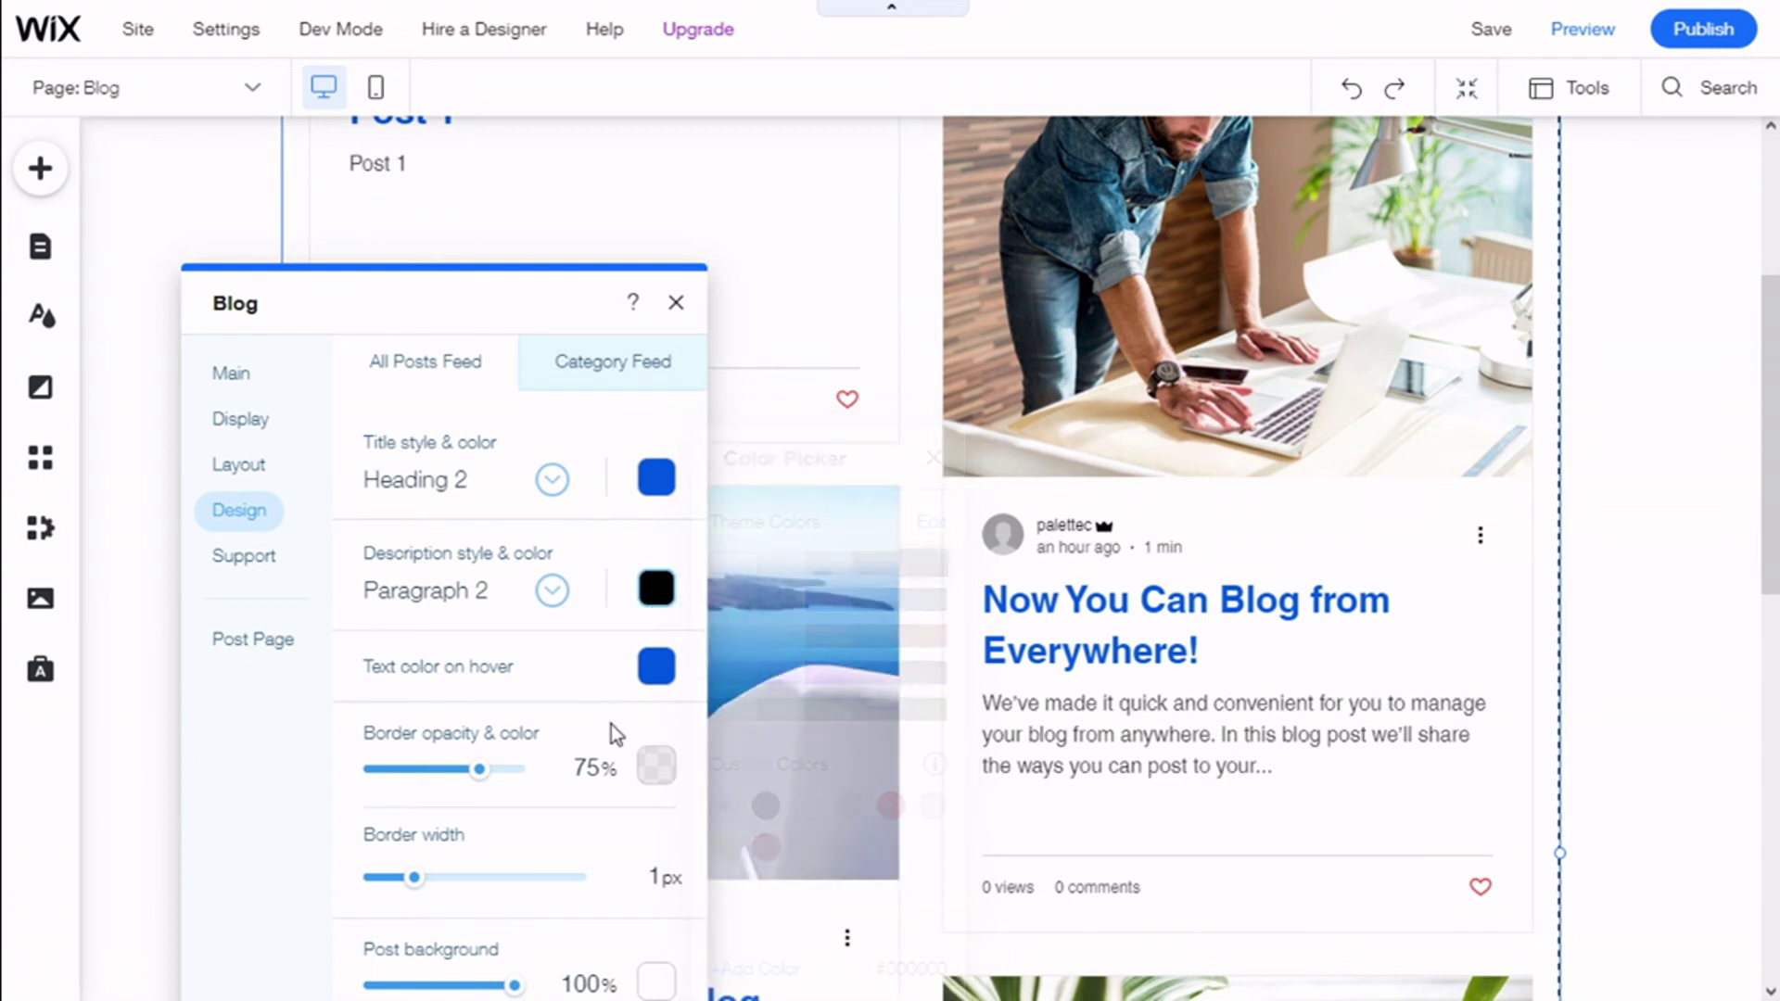
left_click(650, 682)
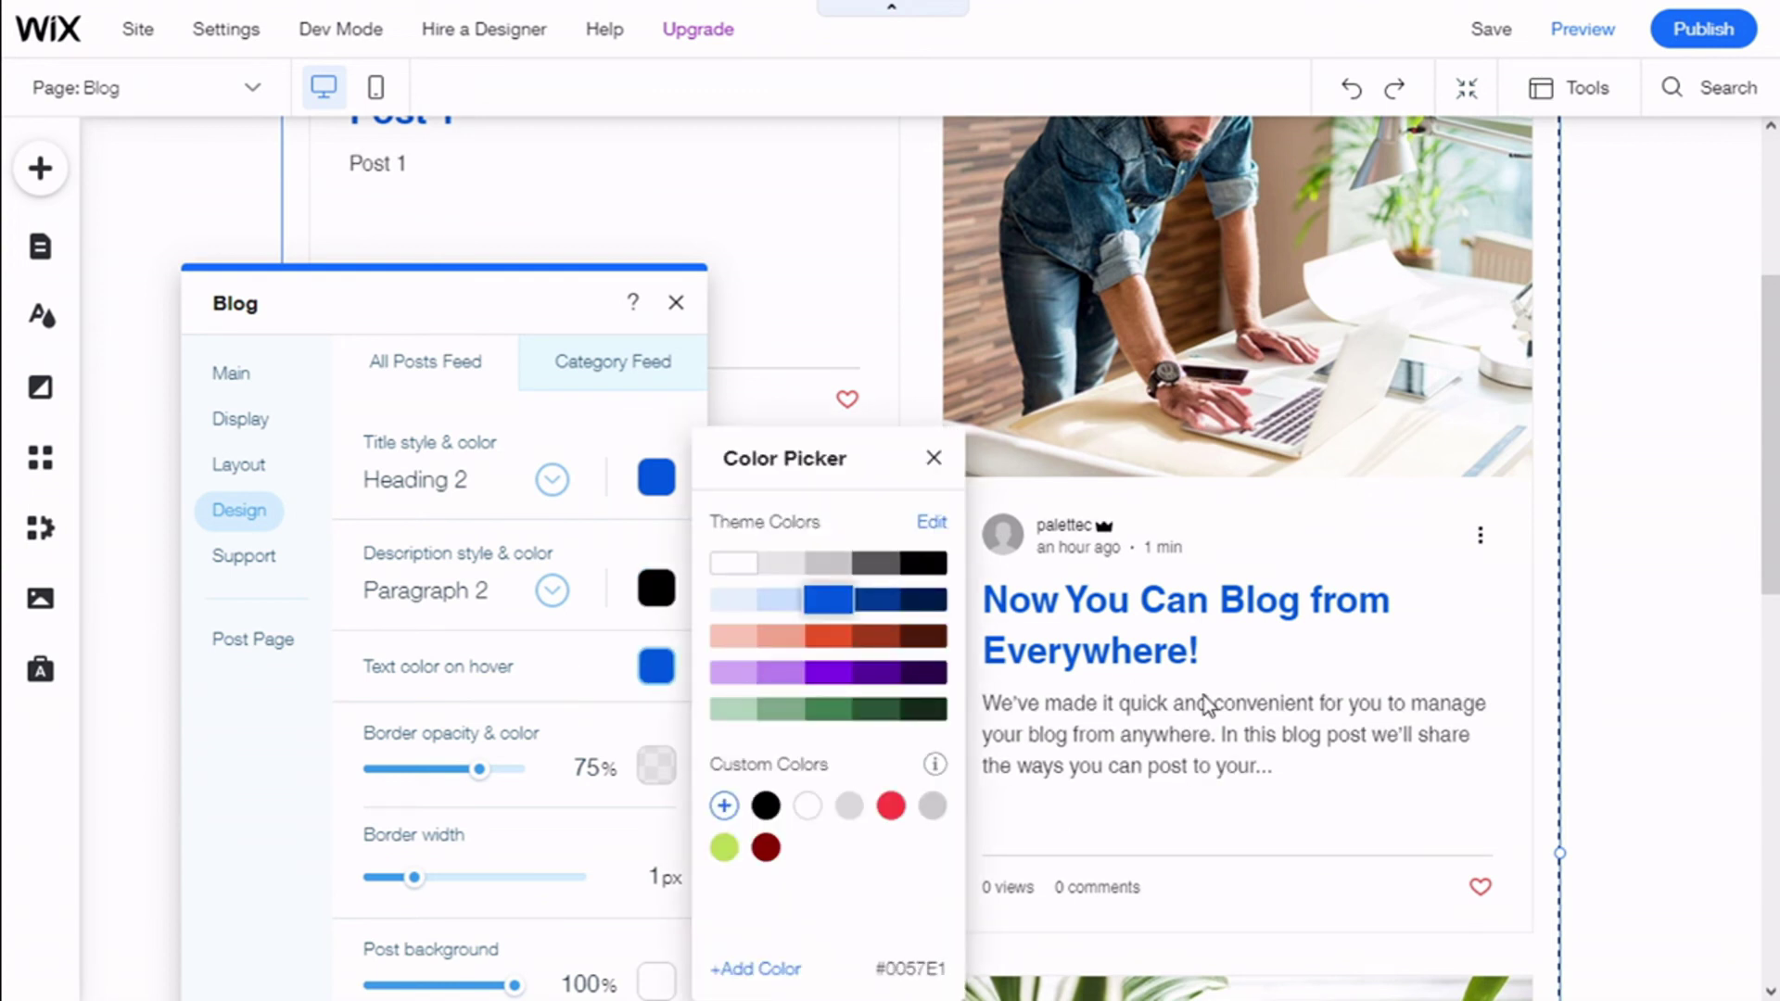
left_click(559, 652)
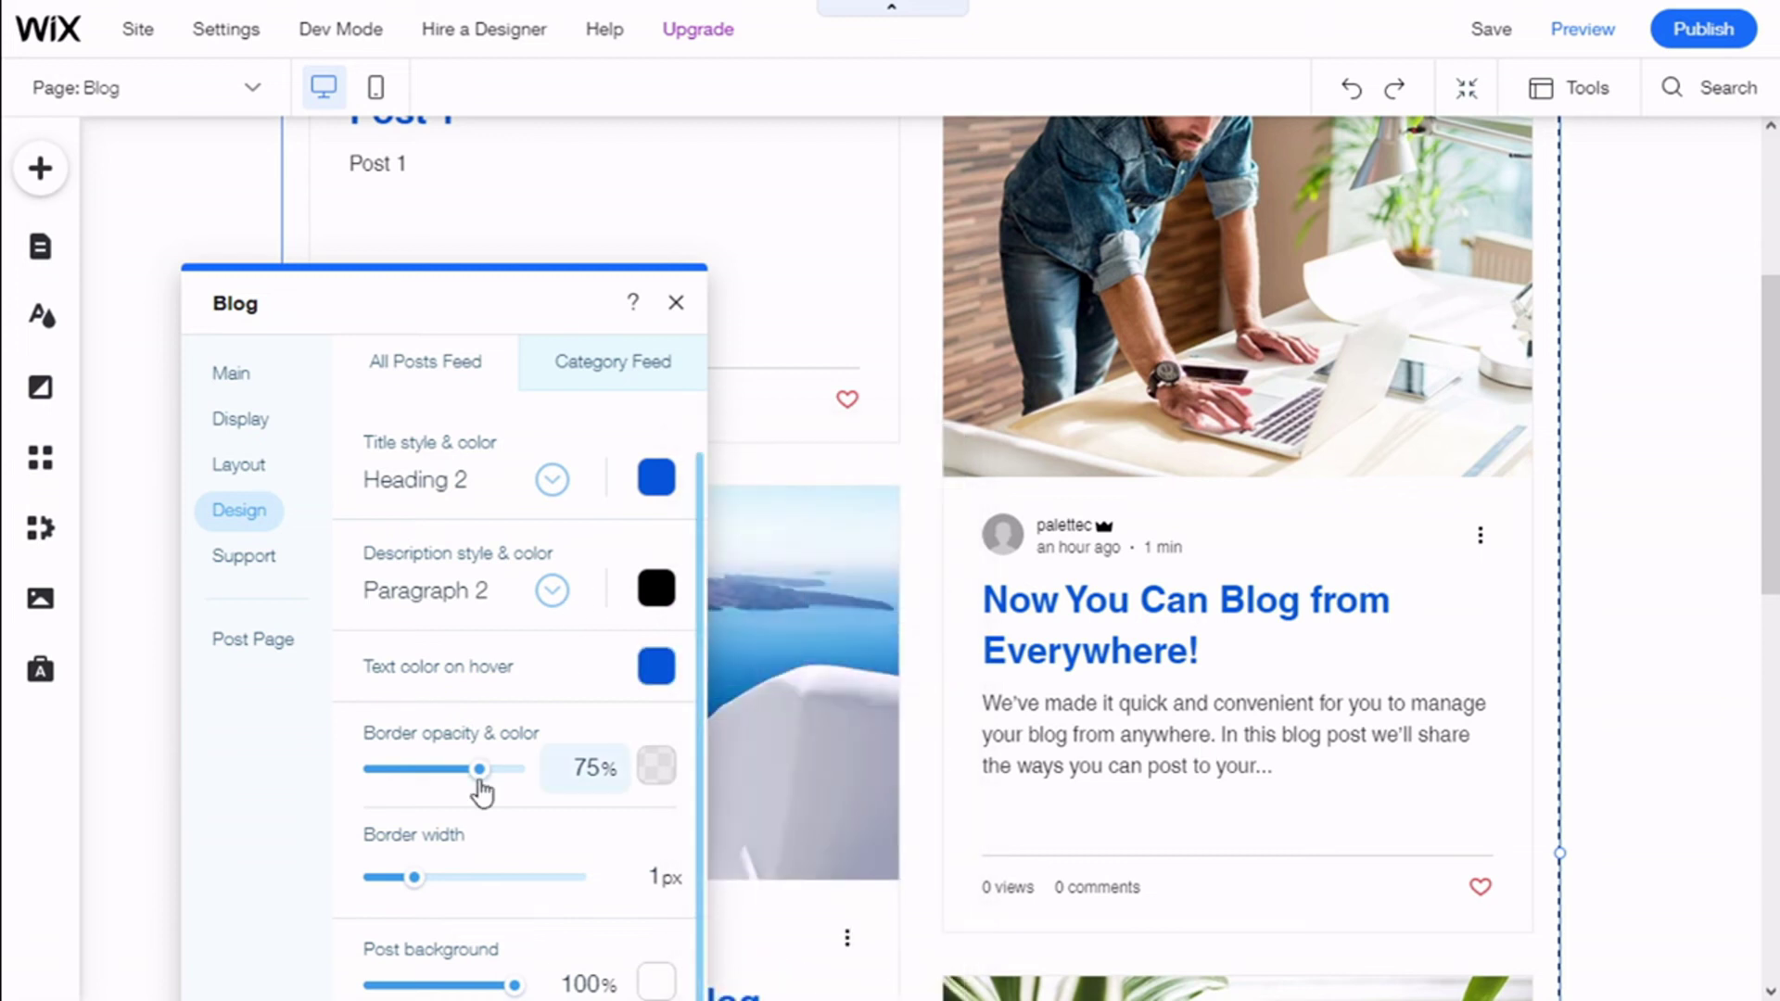
left_click(656, 768)
left_click(658, 771)
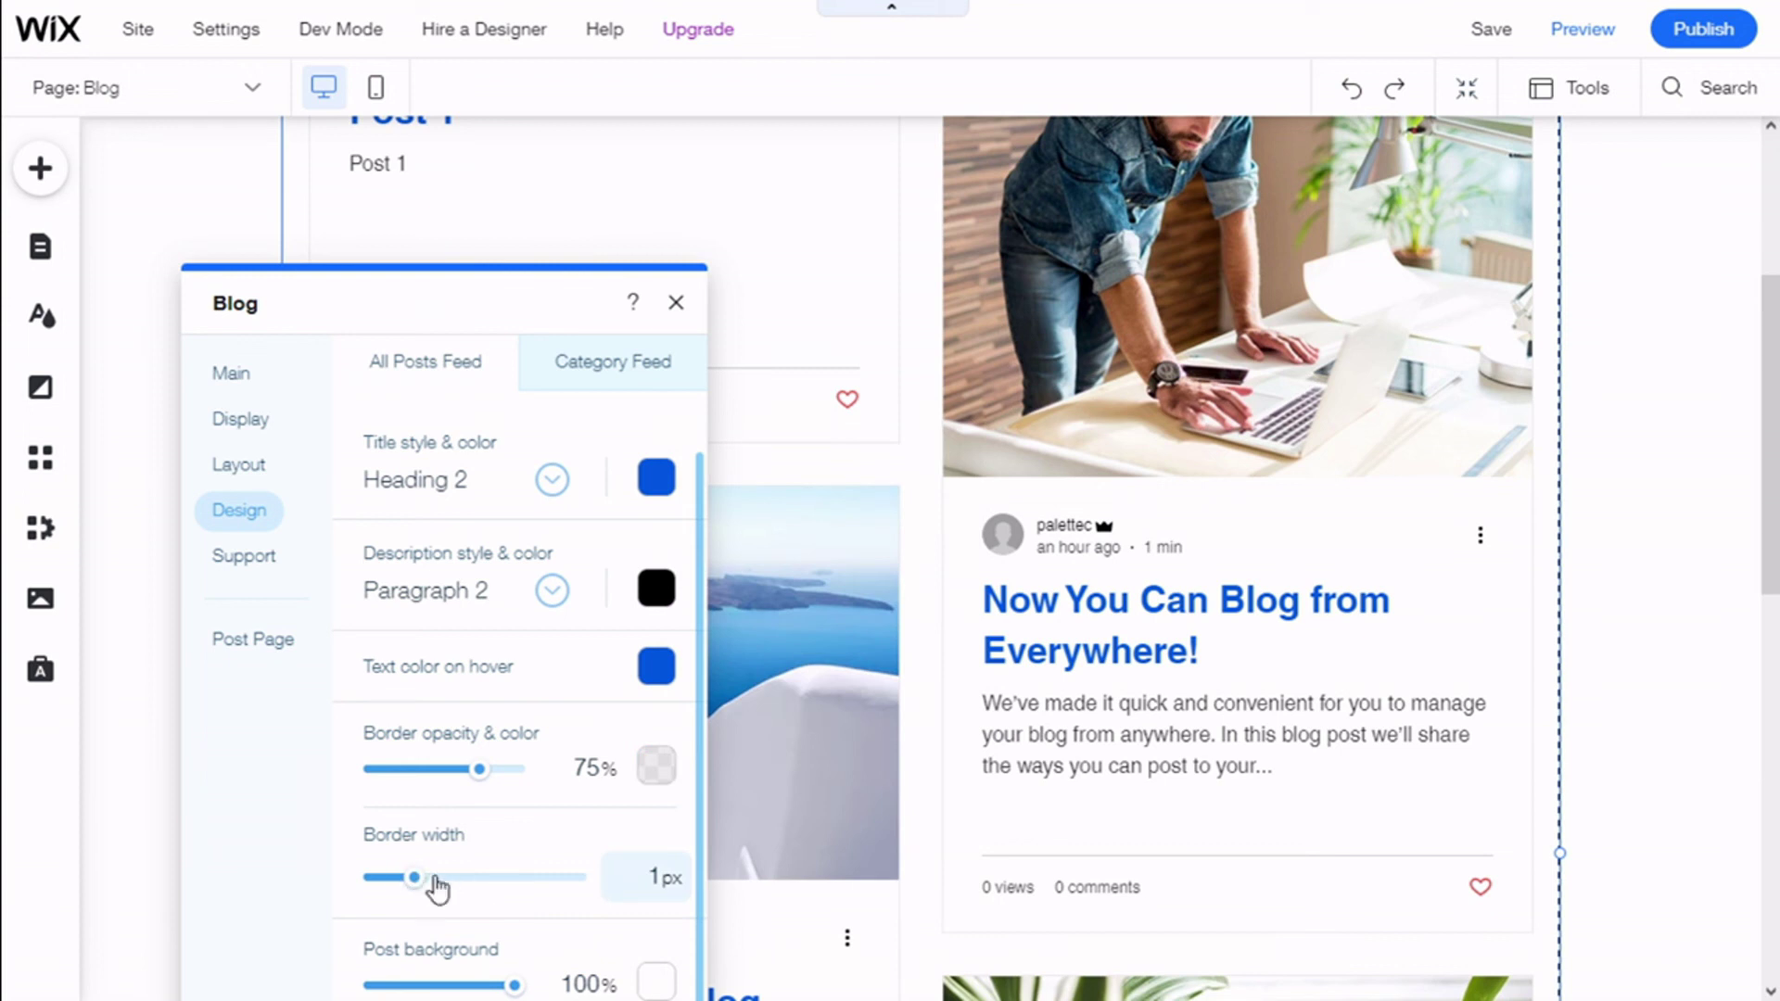
left_click_drag(435, 880, 452, 879)
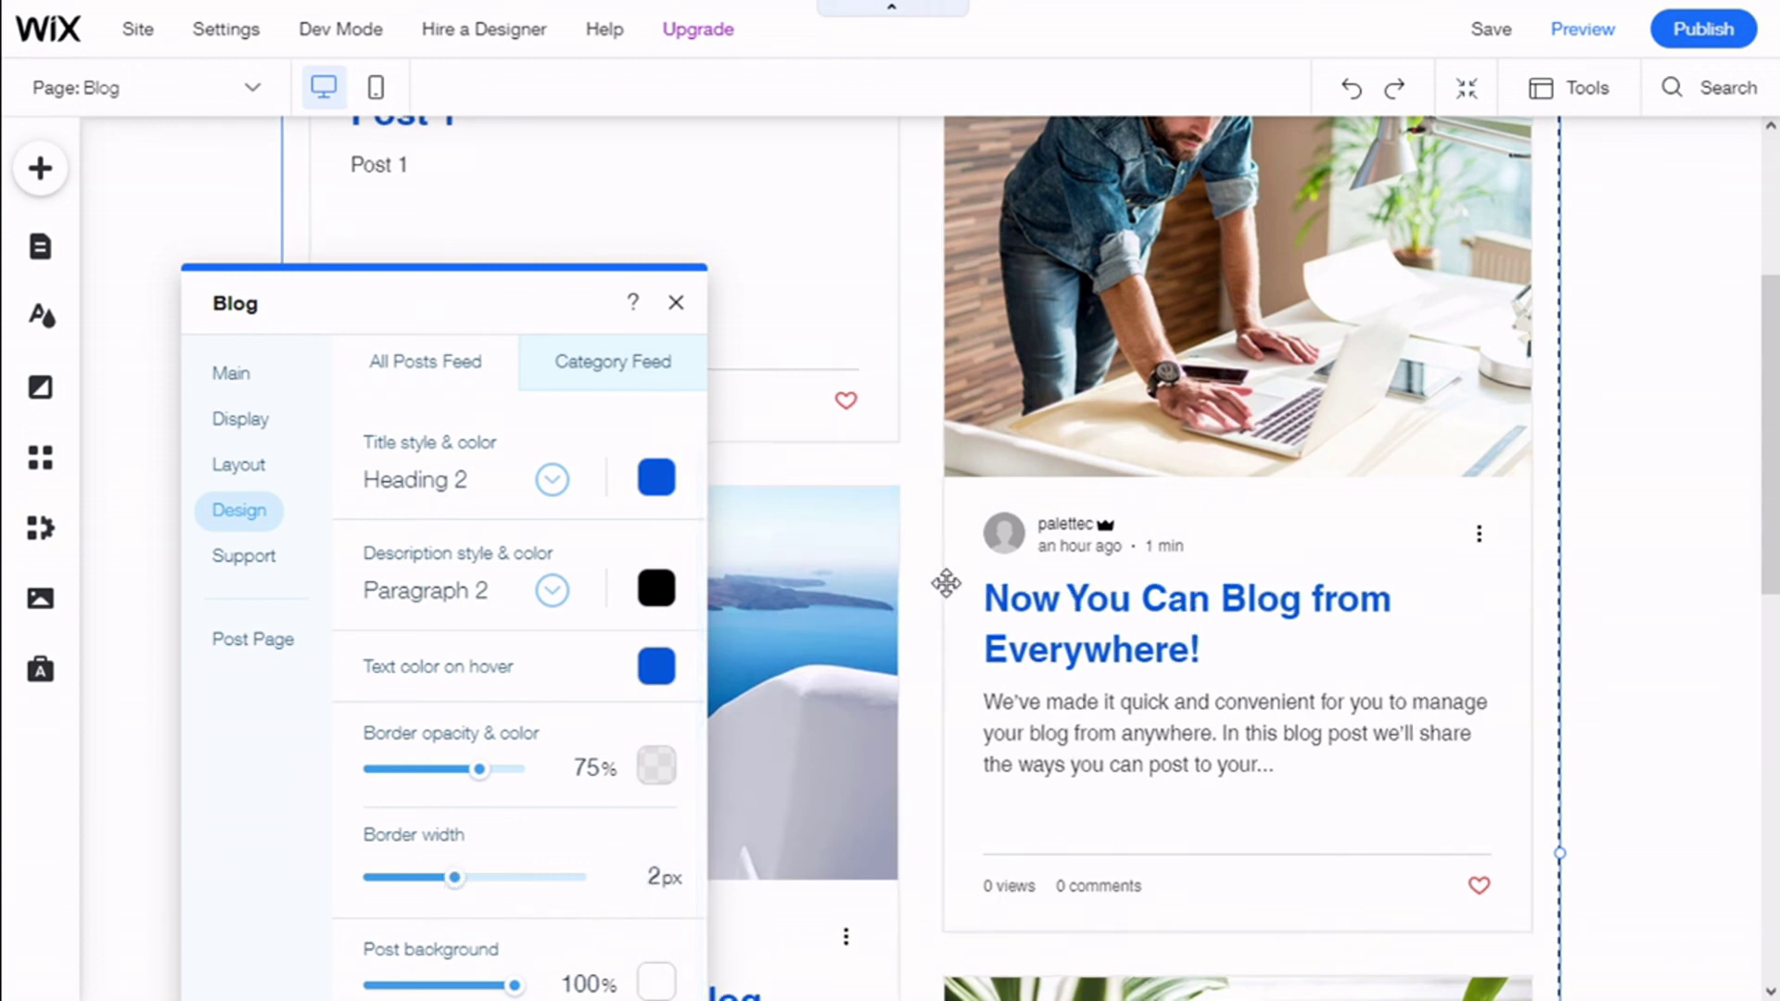
left_click_drag(453, 878, 414, 879)
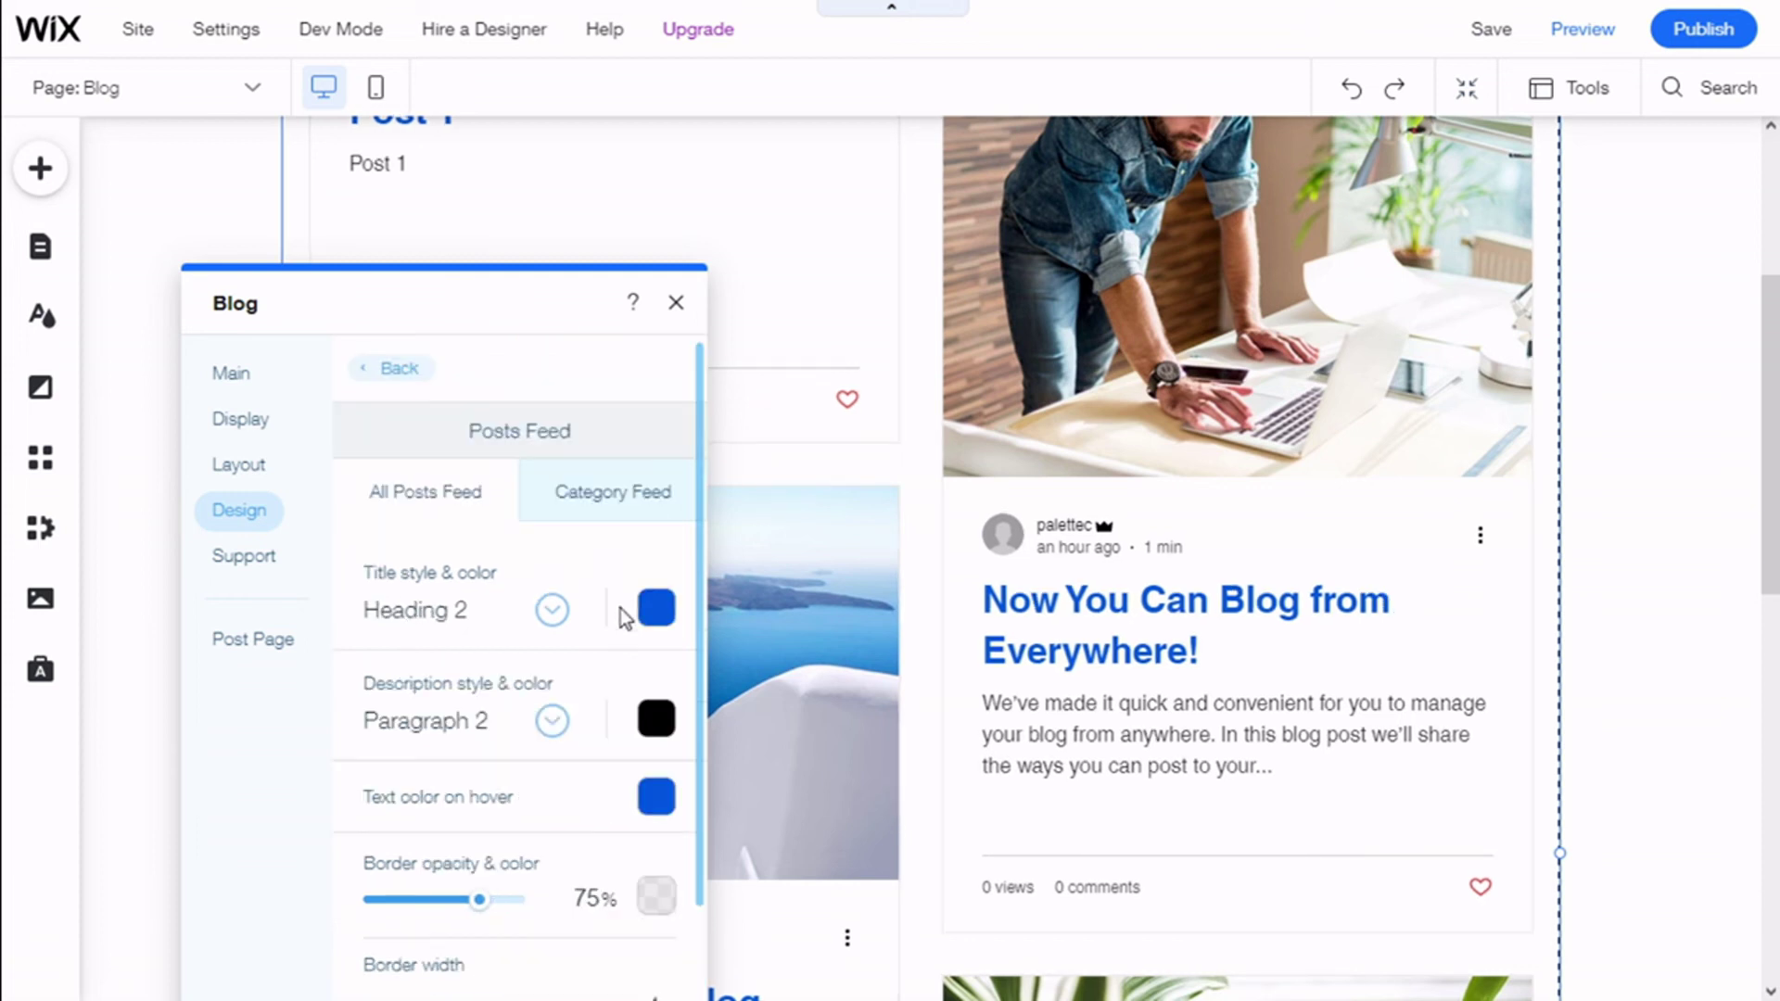
left_click(366, 376)
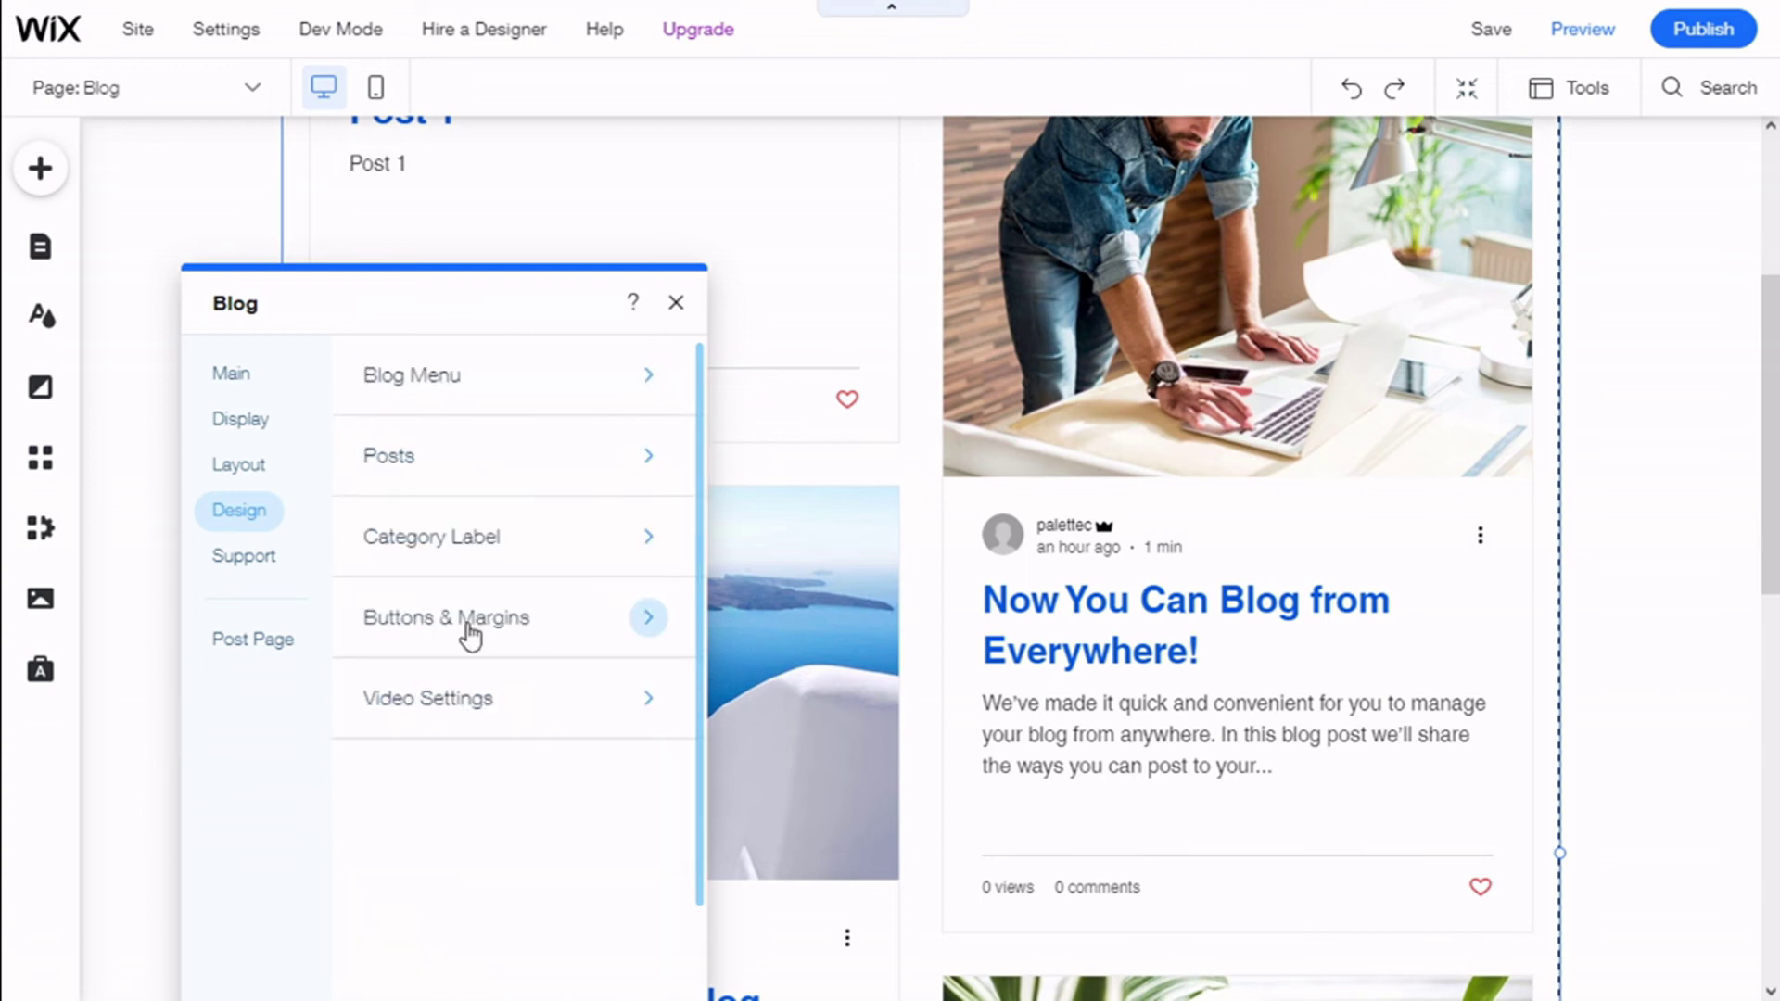
left_click(458, 555)
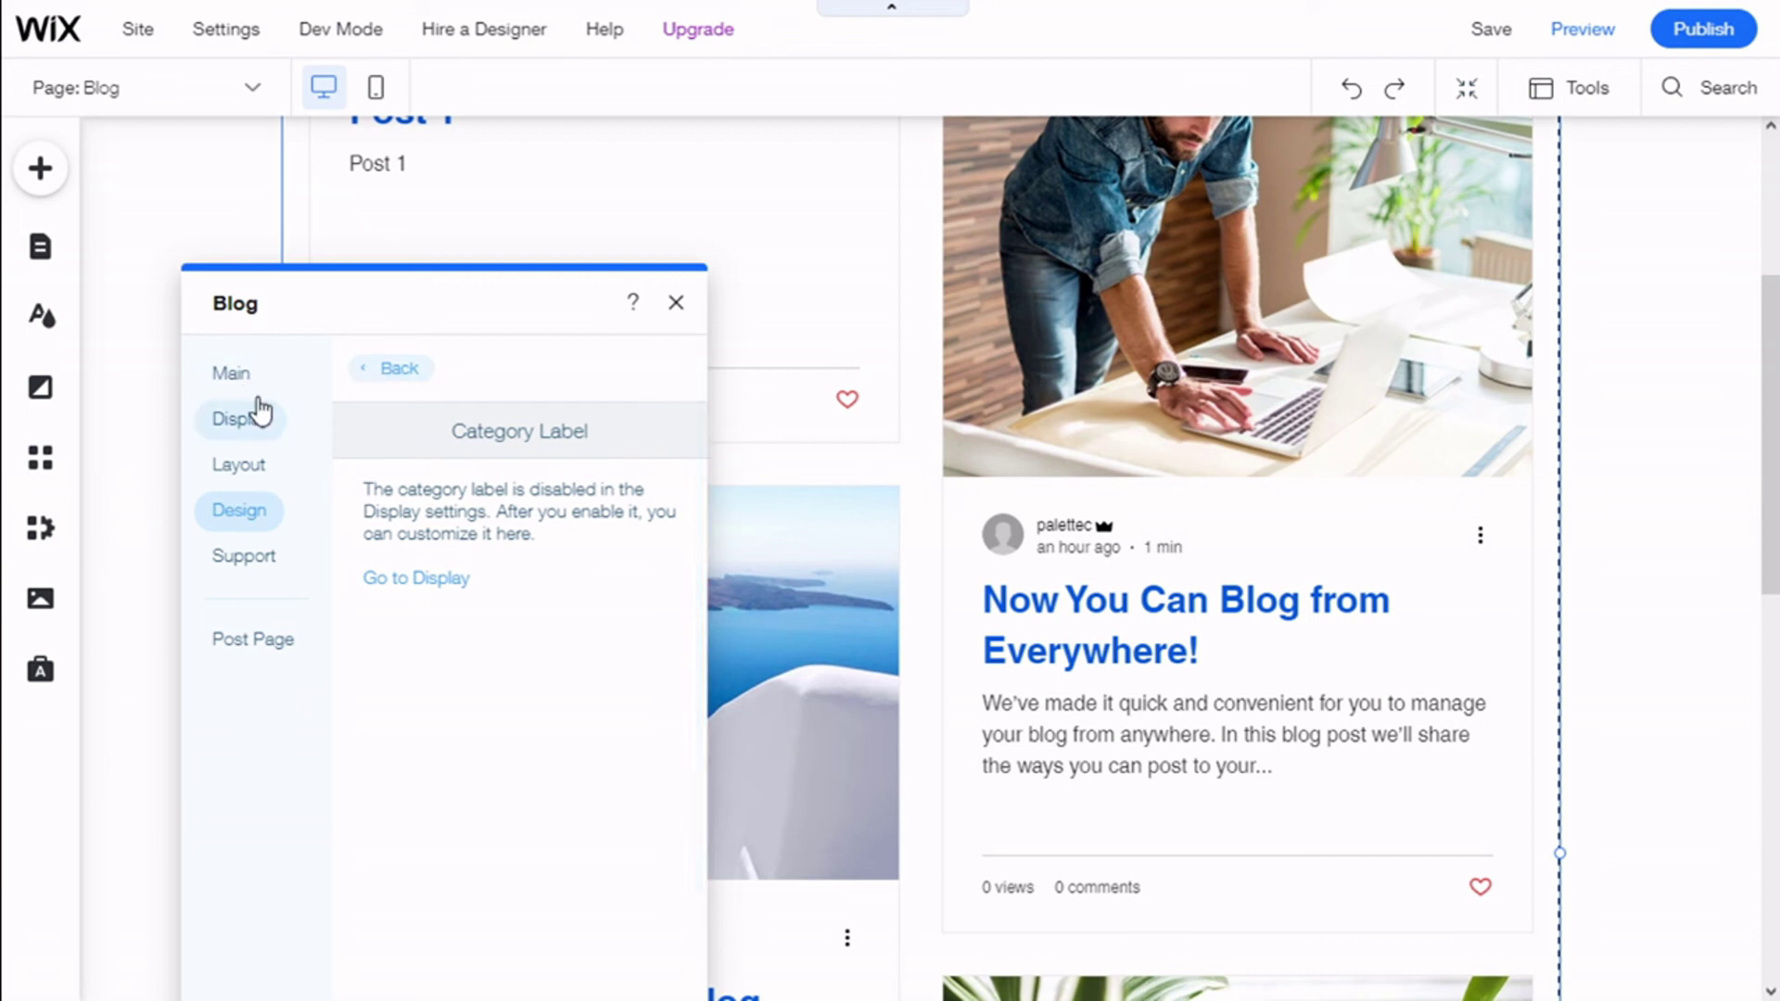
left_click(390, 374)
left_click(482, 623)
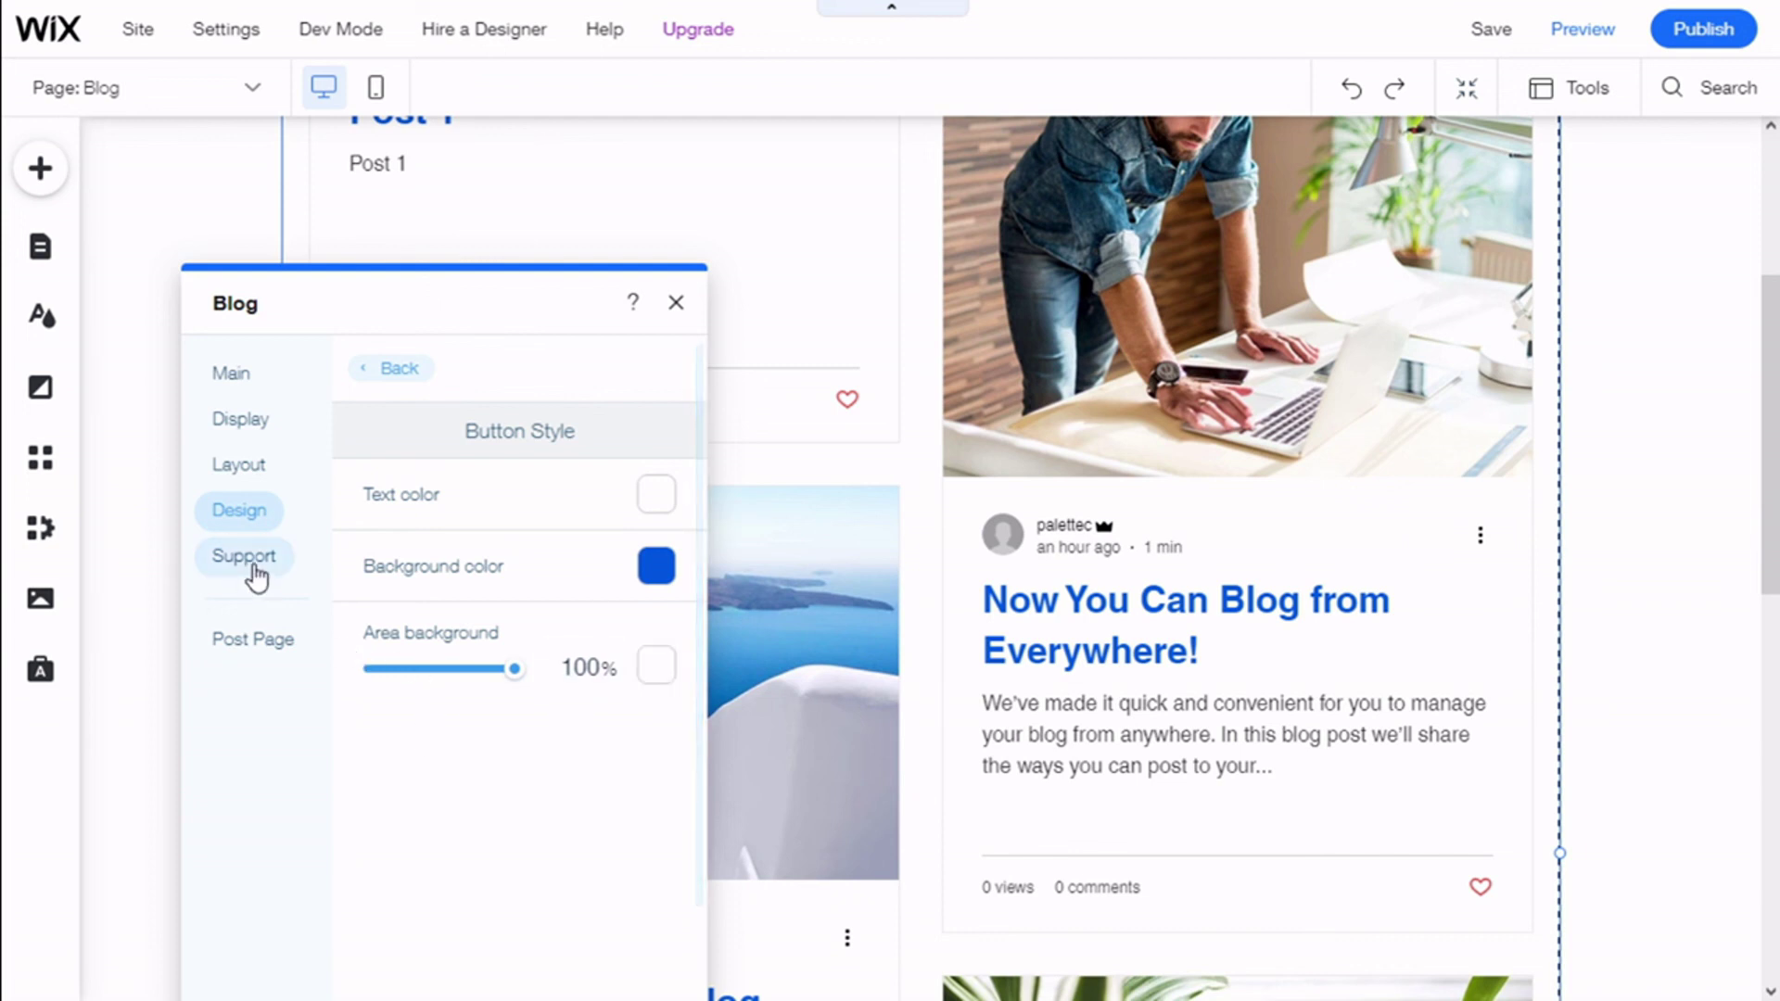
left_click(384, 369)
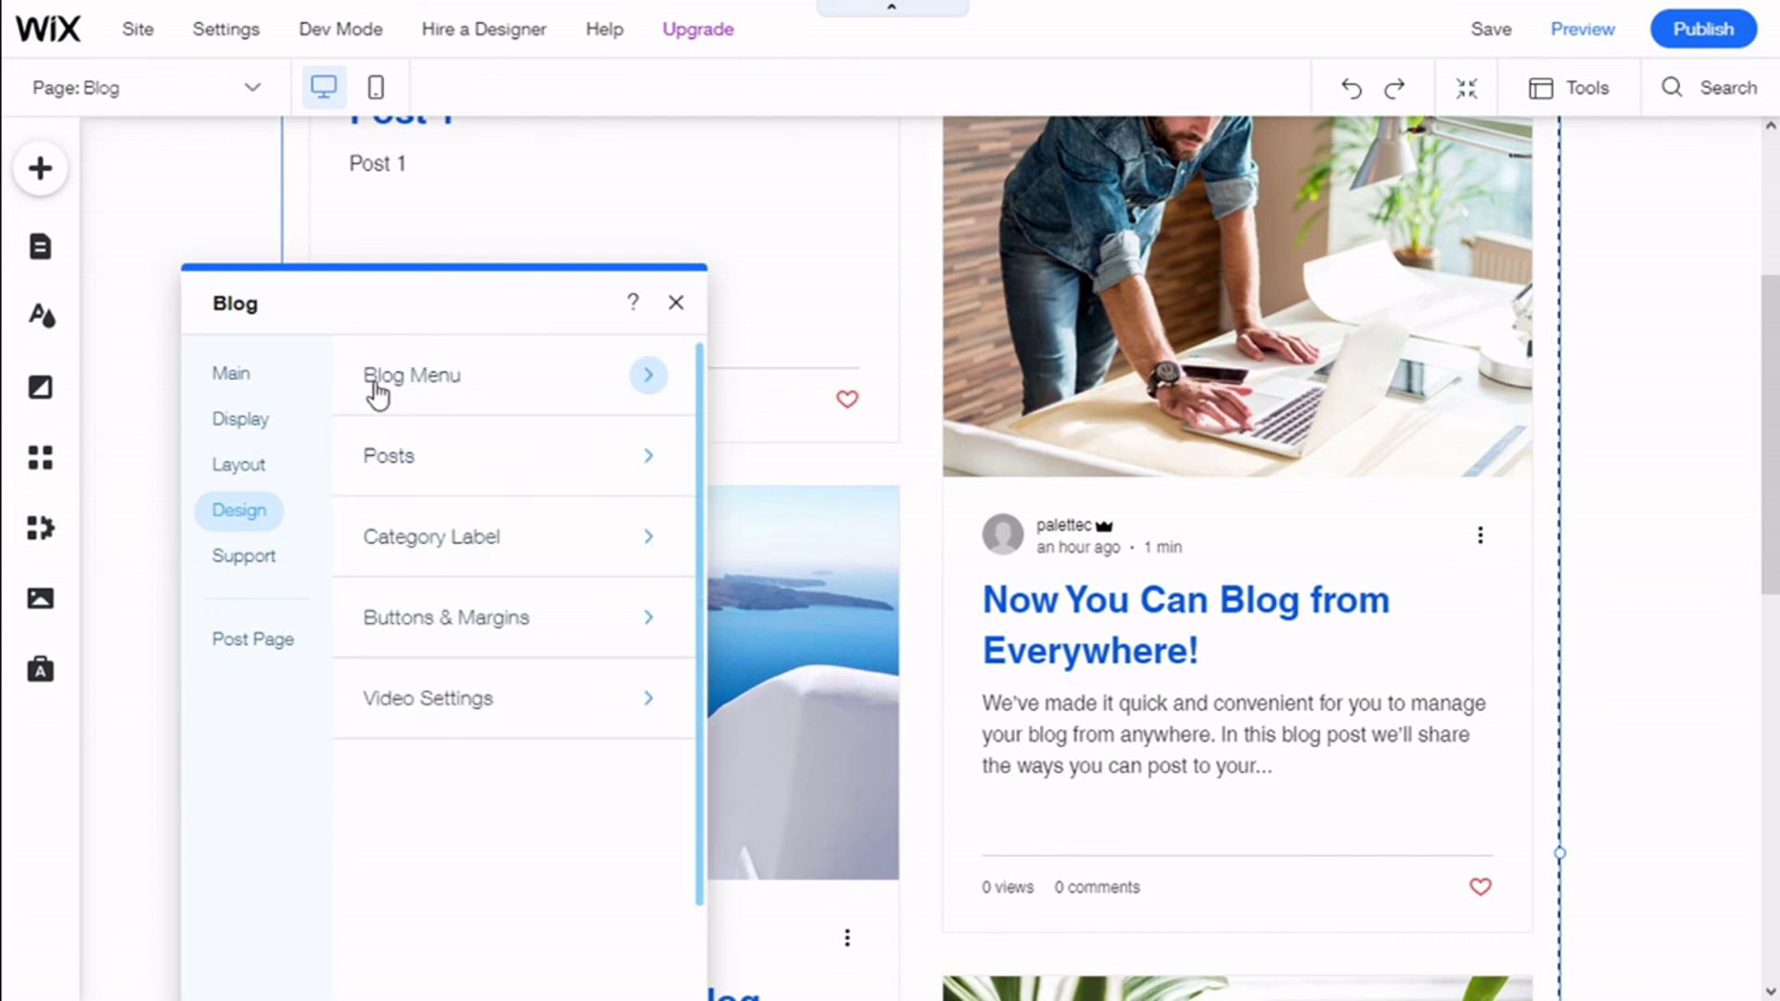
left_click(510, 691)
mouse_move(519, 525)
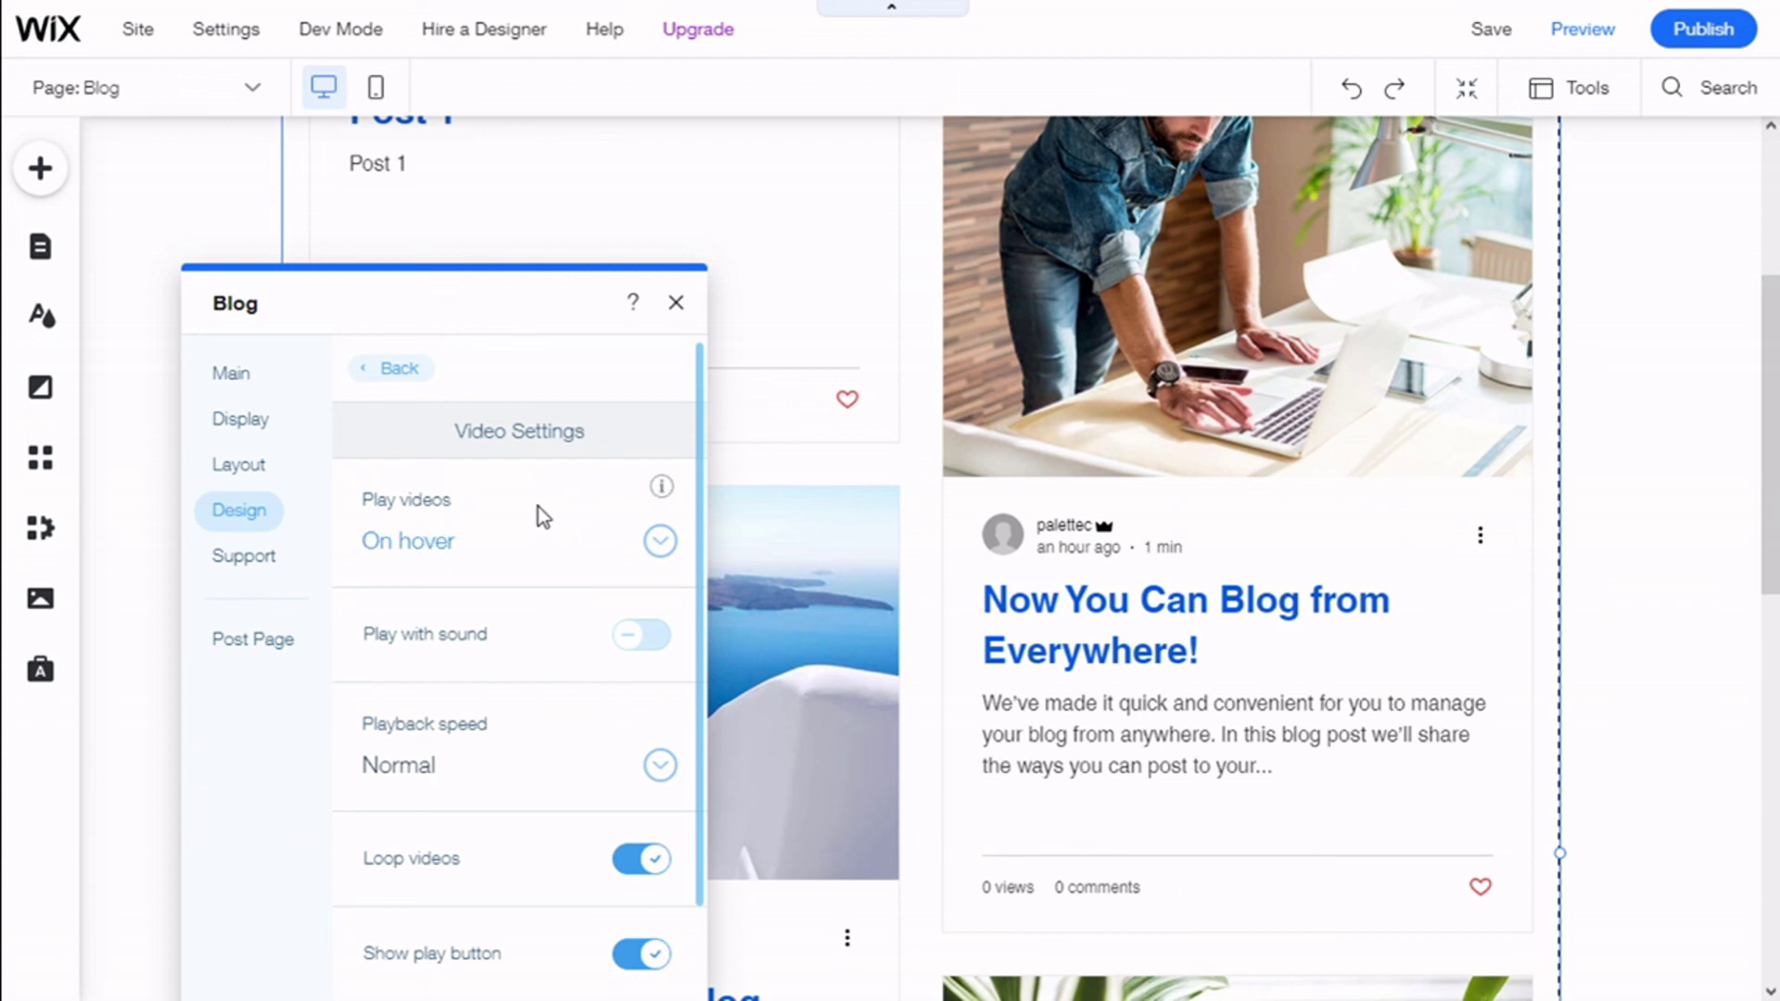
left_click(654, 547)
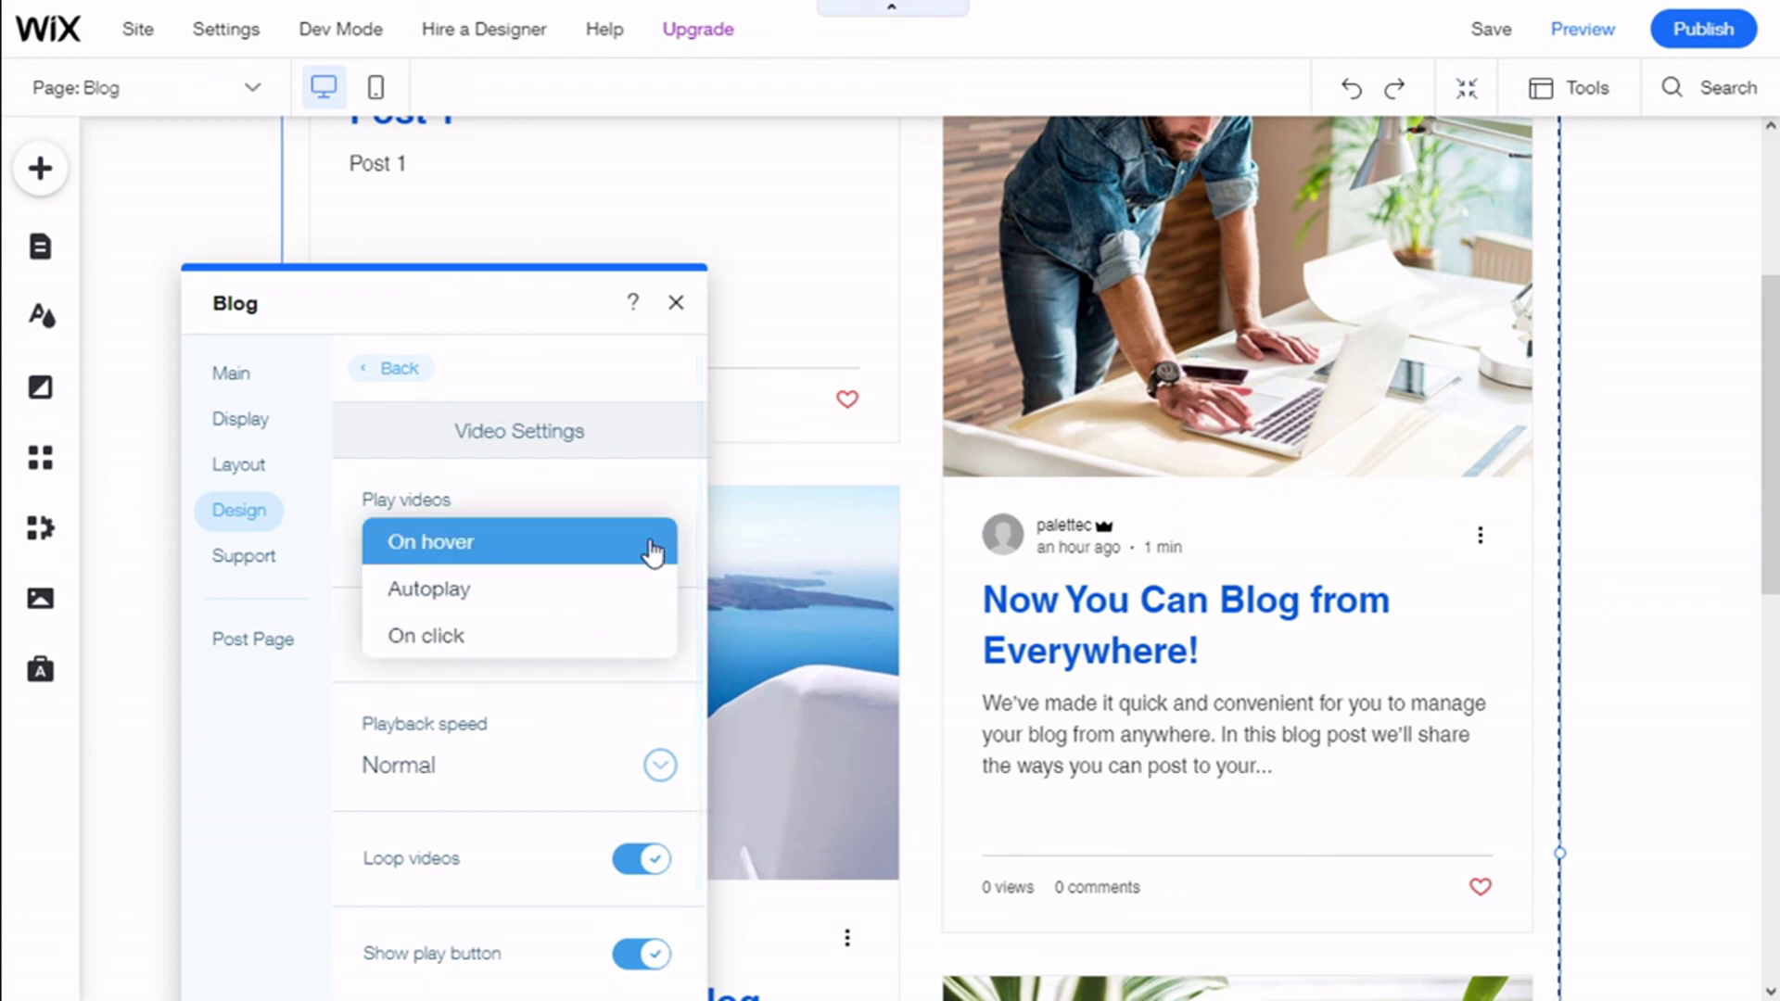
left_click(499, 493)
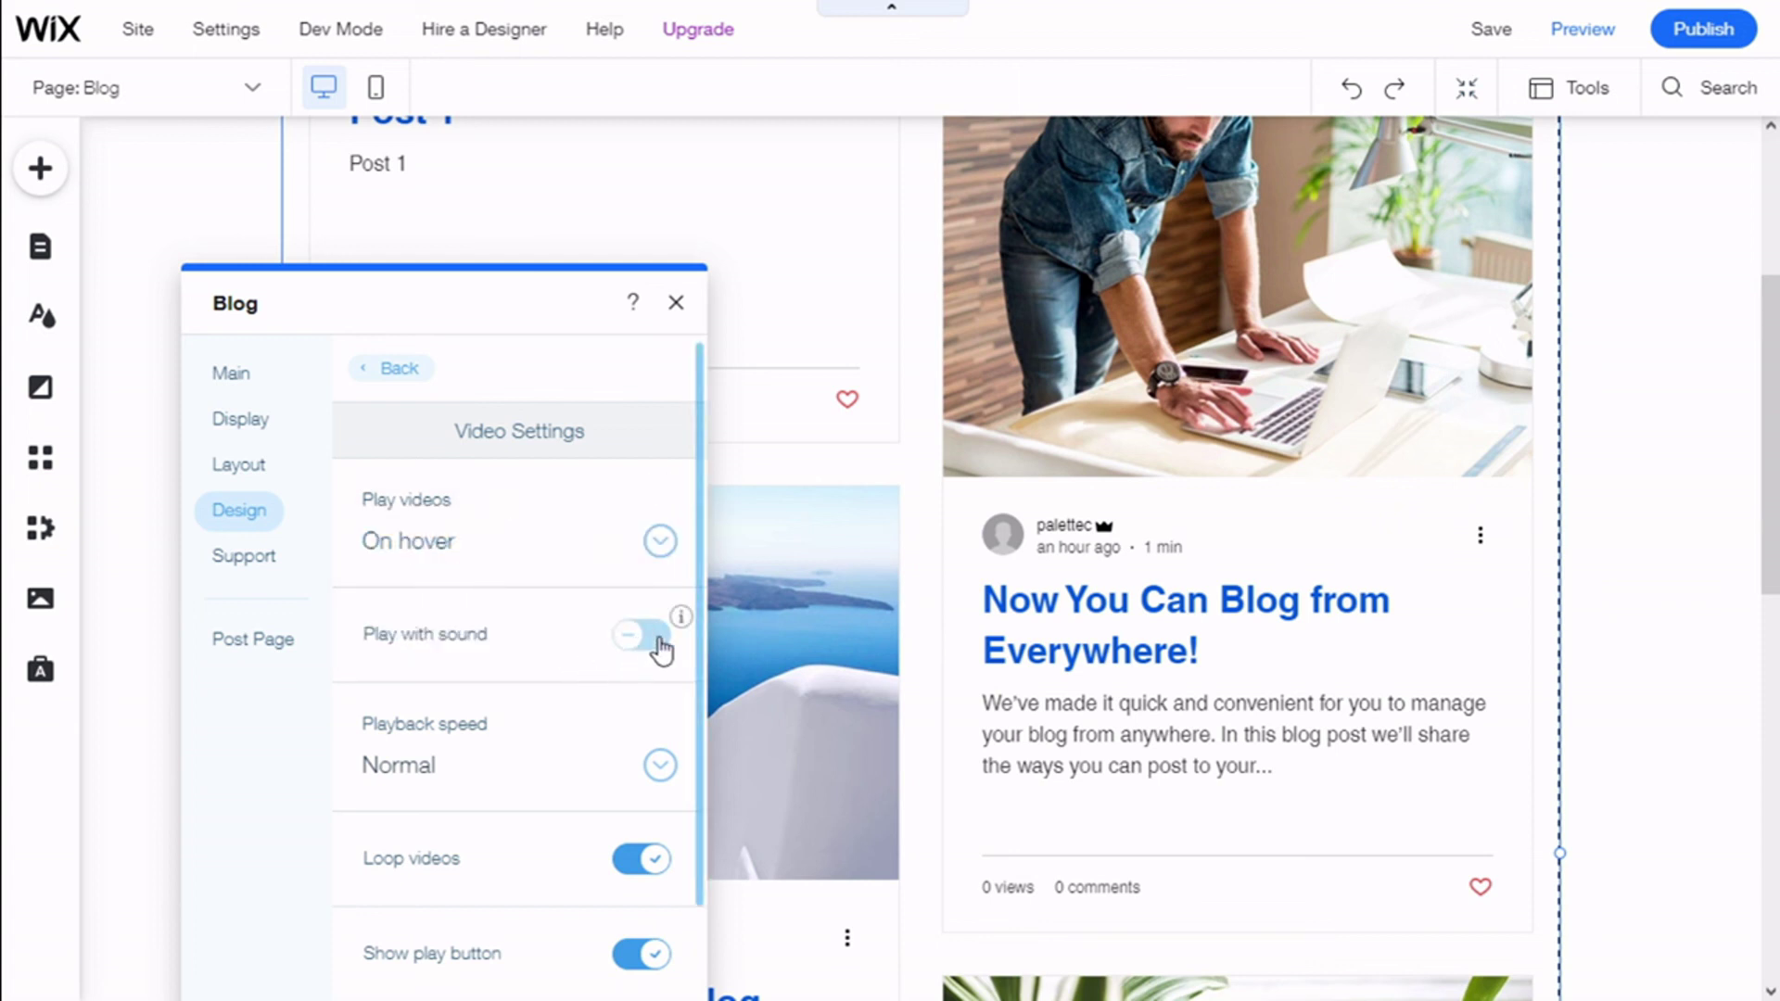
left_click(659, 769)
left_click(561, 592)
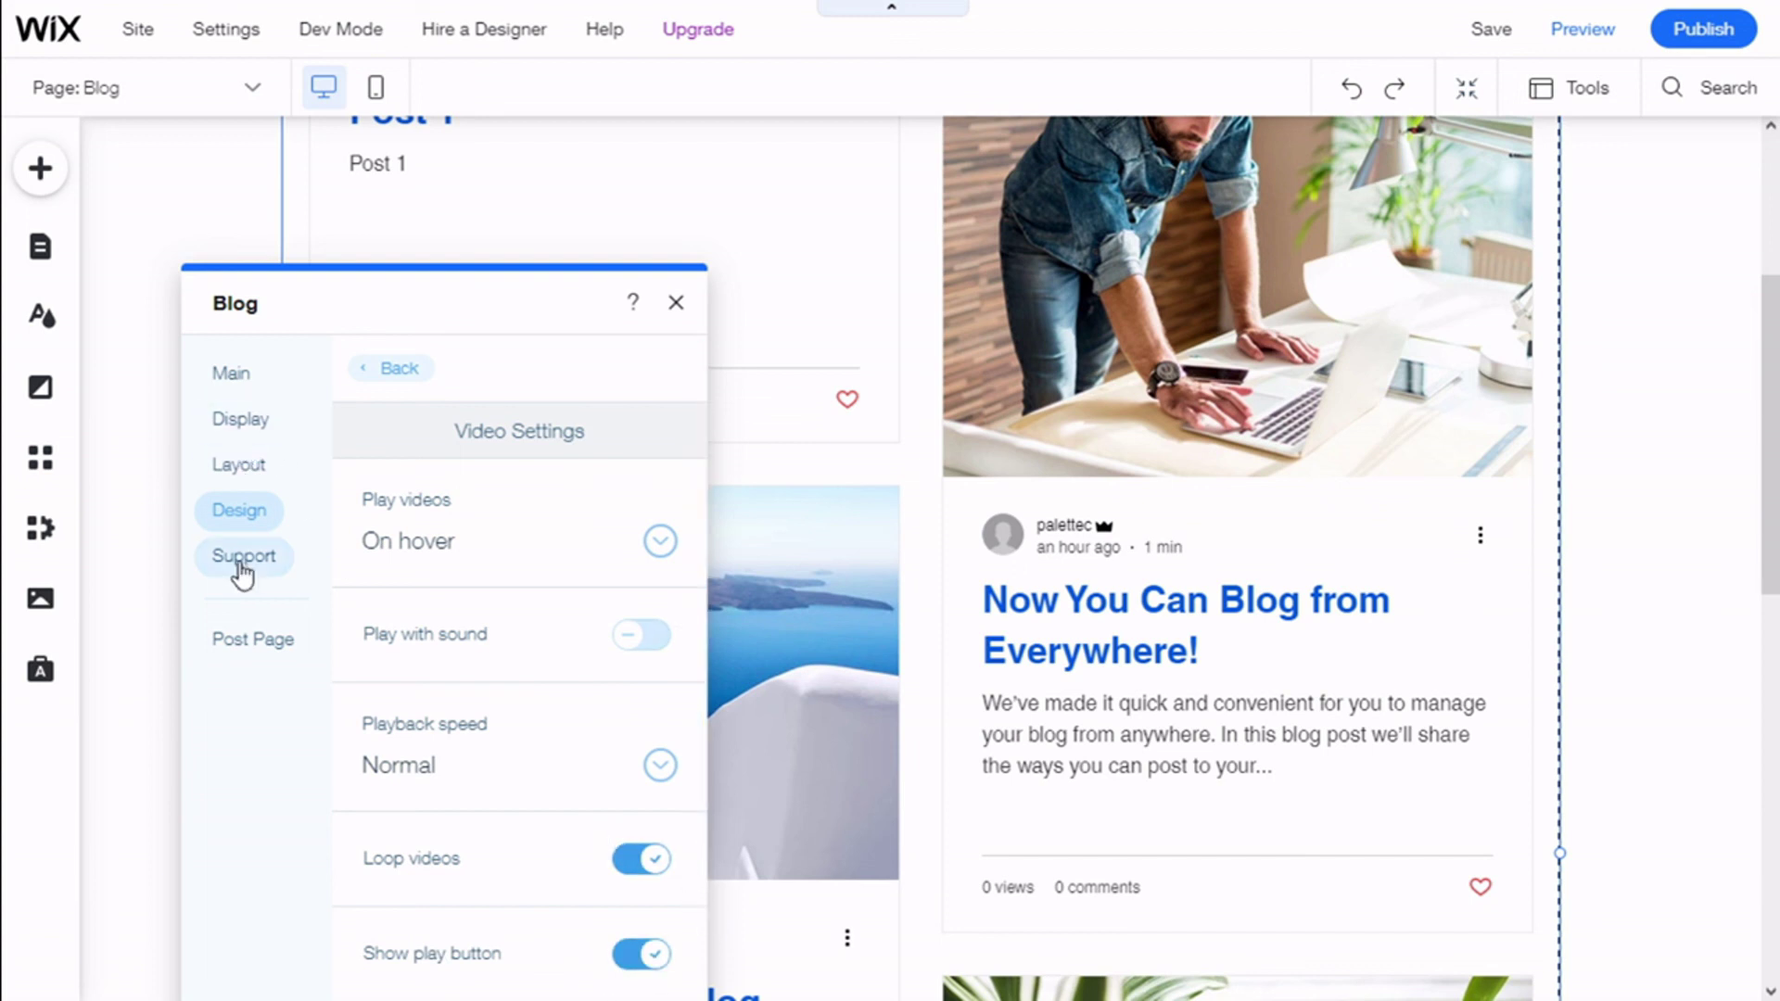
left_click(385, 368)
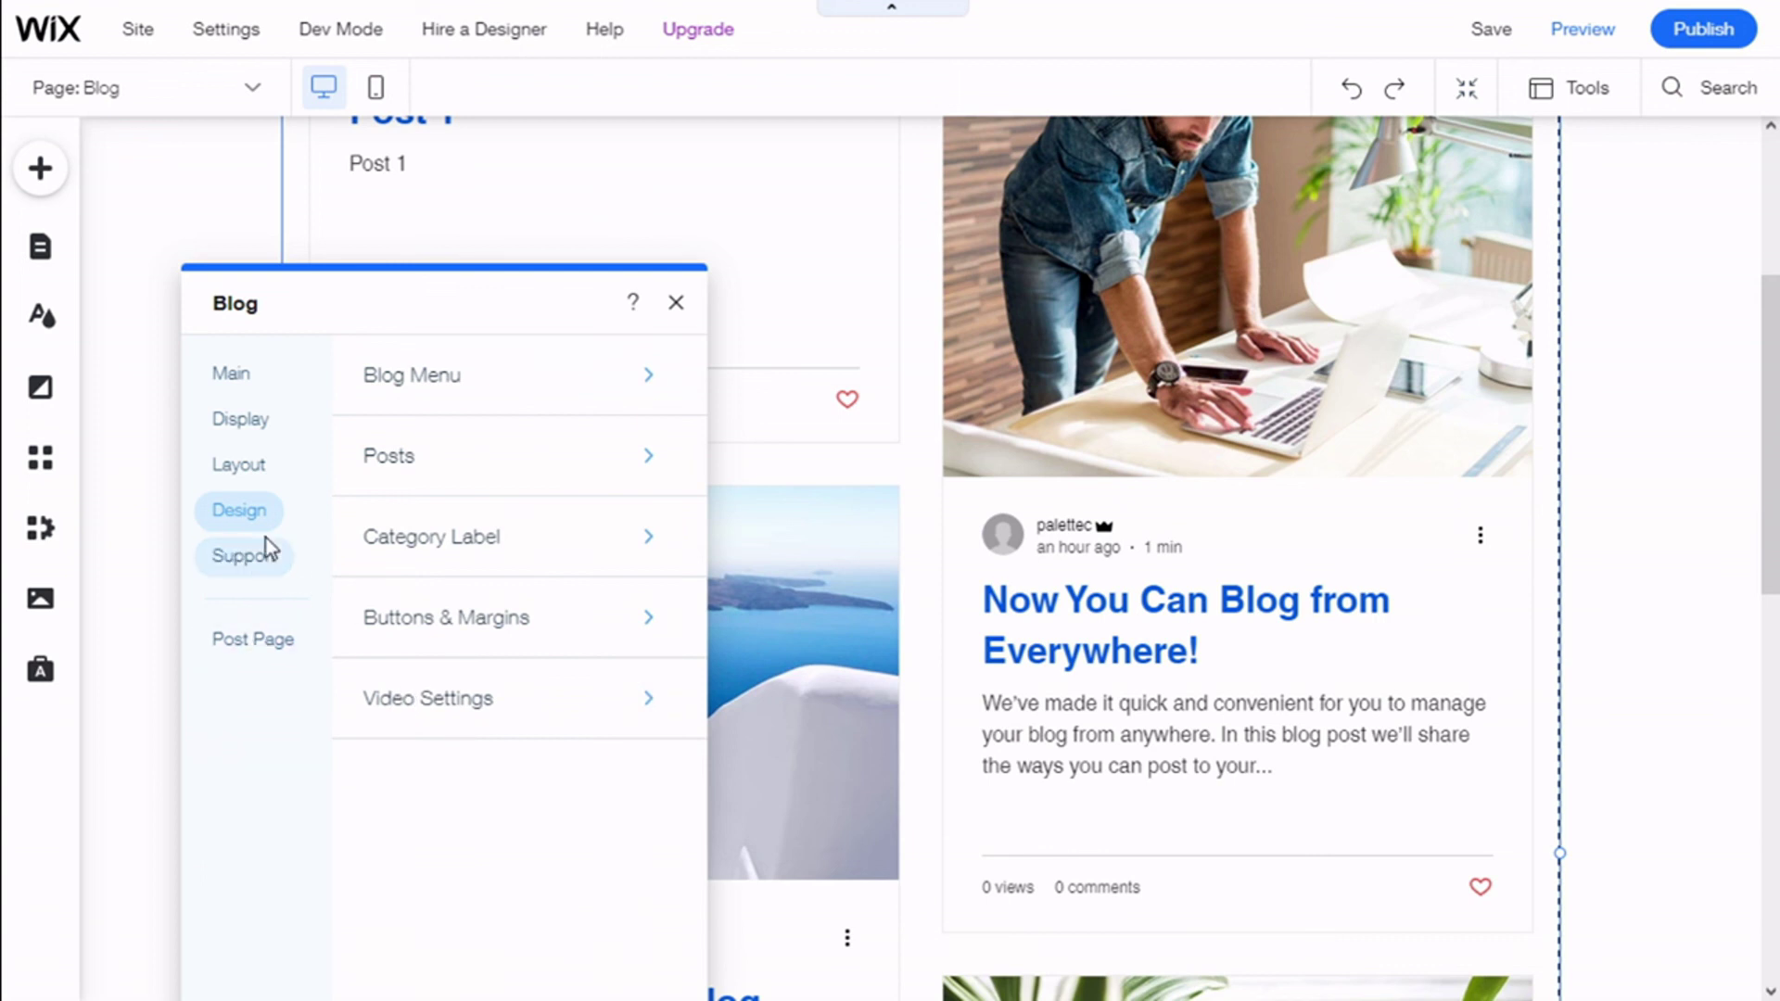
Switch the editor to the blog's Post page from the Blog settings panel
left_click(284, 642)
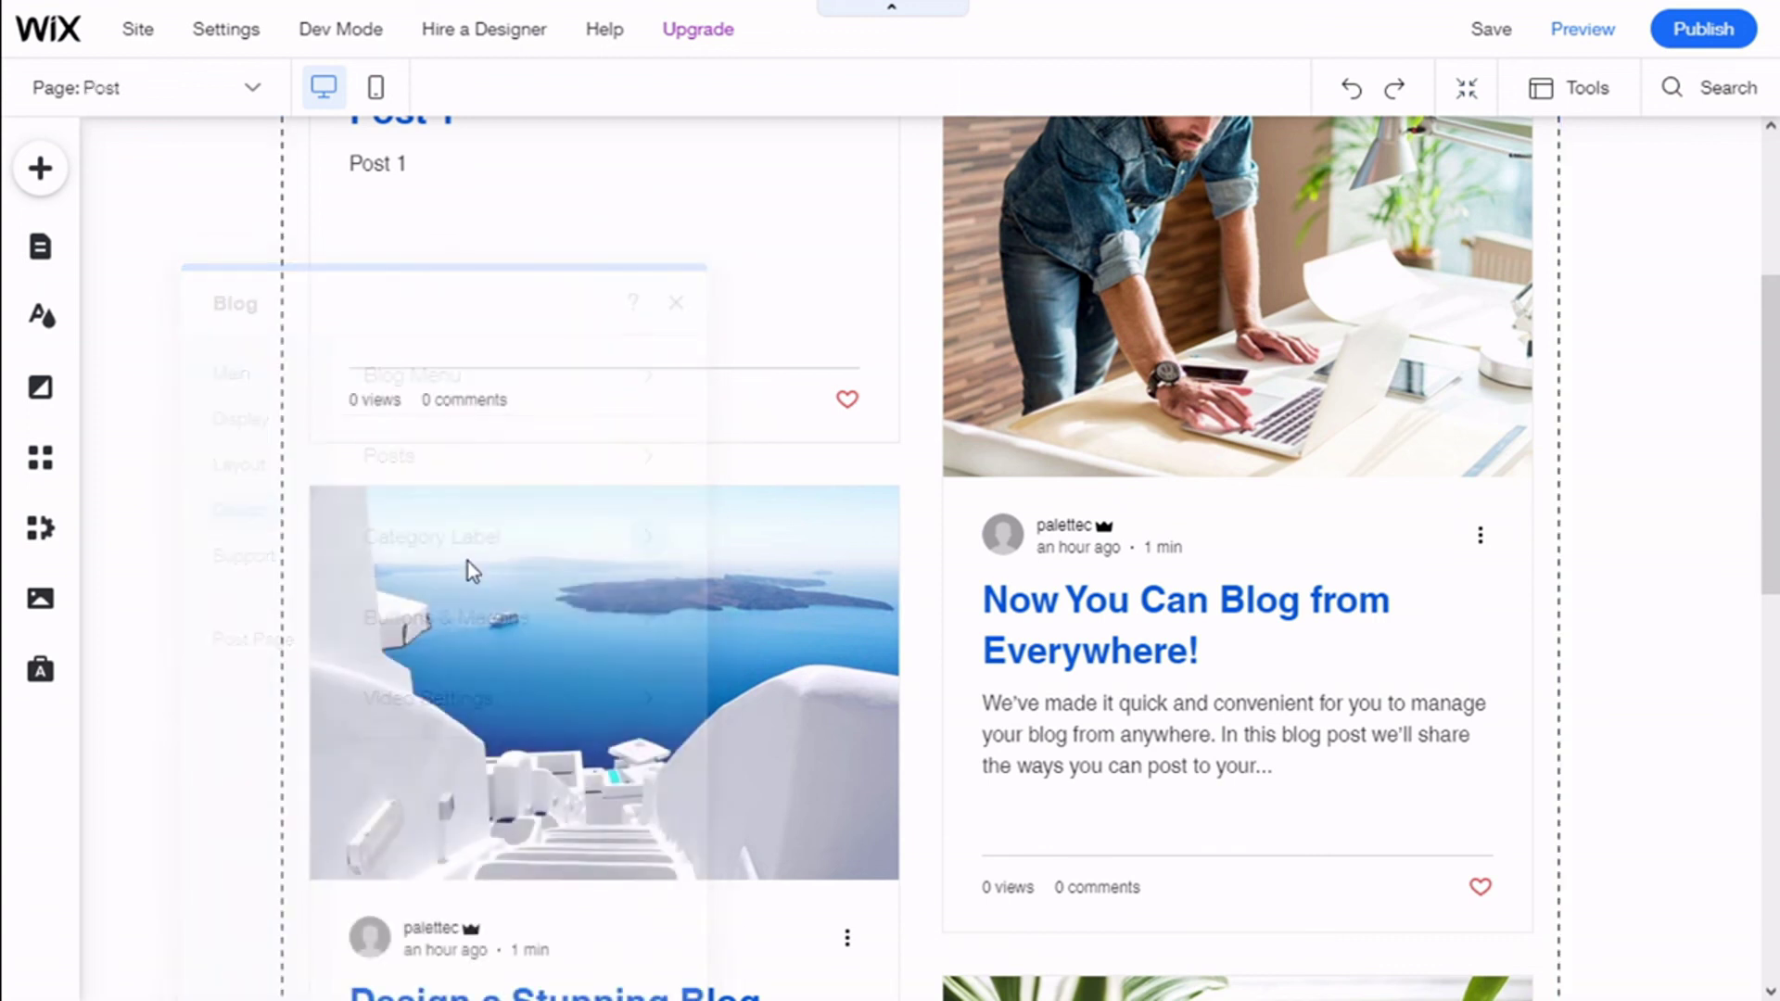